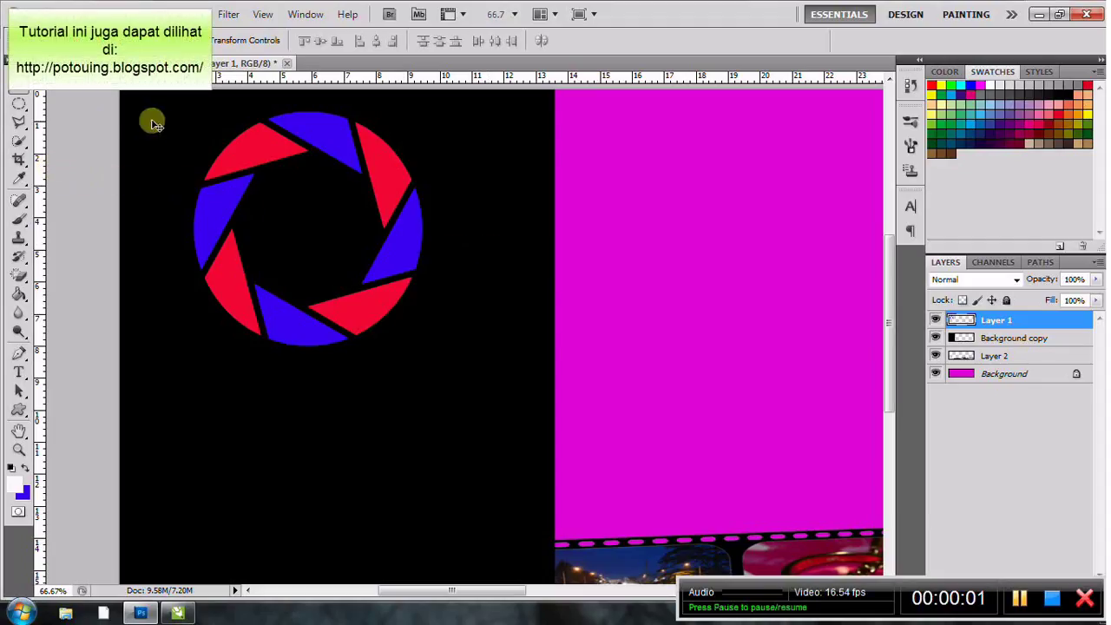
Drag four ruler guides to the aperture logo's top, bottom, left and right edges.
left_click_drag(301, 93, 301, 112)
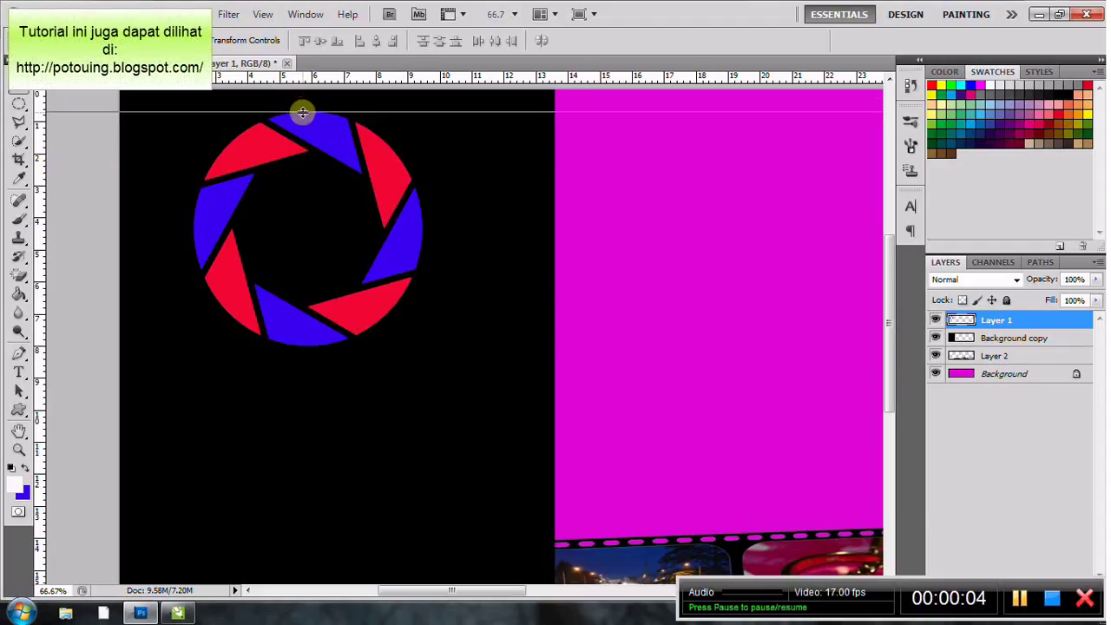
left_click_drag(262, 79, 285, 346)
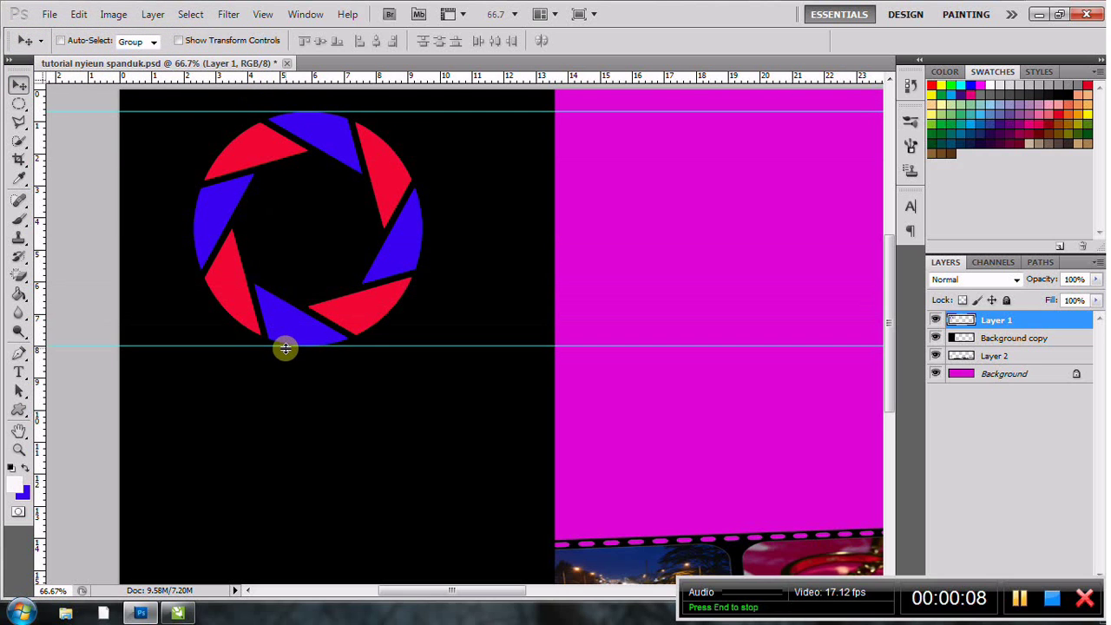
left_click_drag(42, 234, 426, 252)
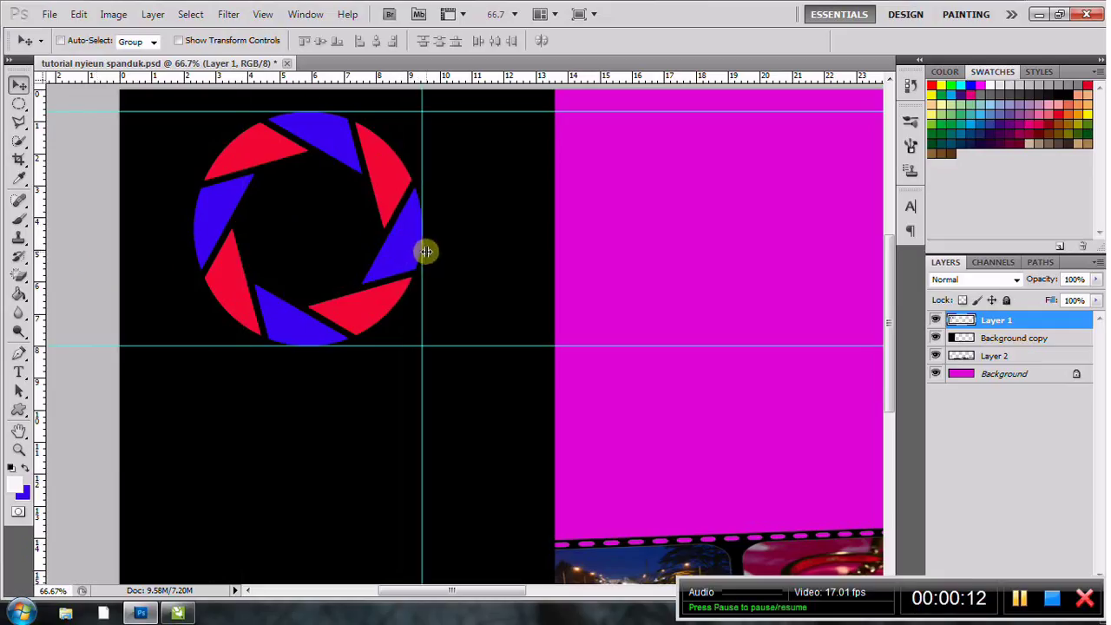
left_click_drag(48, 201, 189, 217)
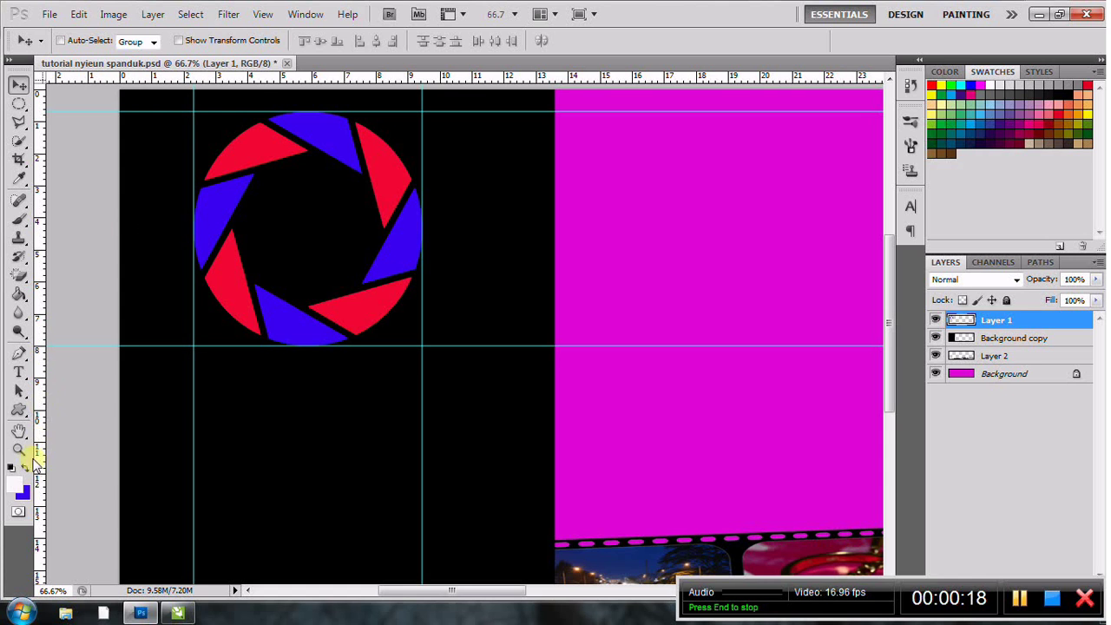
Type a white letter 'M' as a new text layer in the aperture circle's centre.
left_click(19, 372)
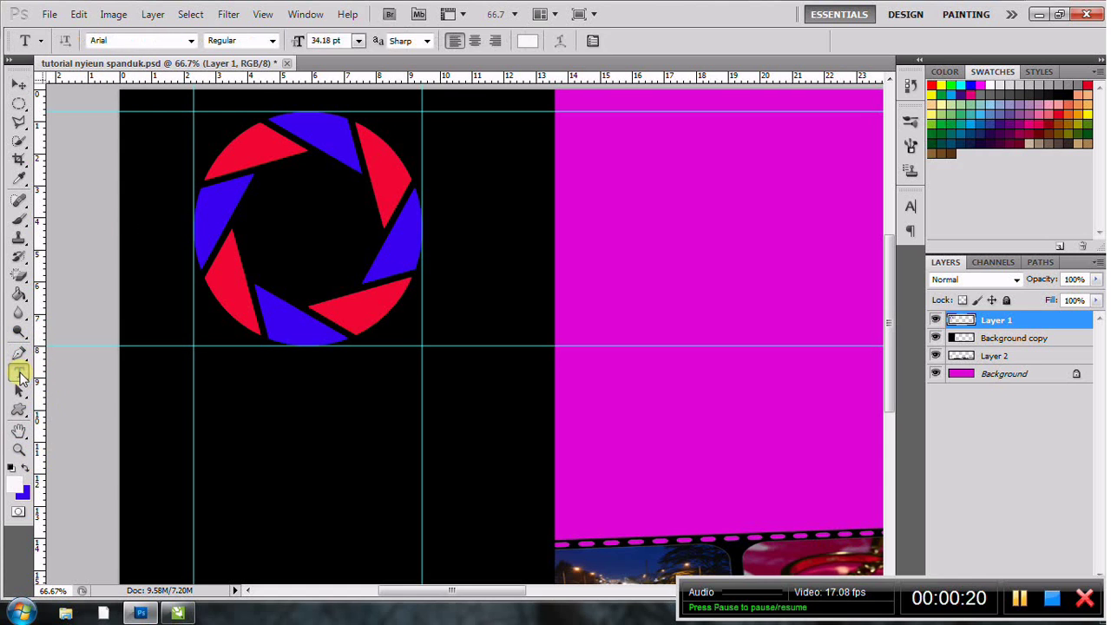
left_click(275, 227)
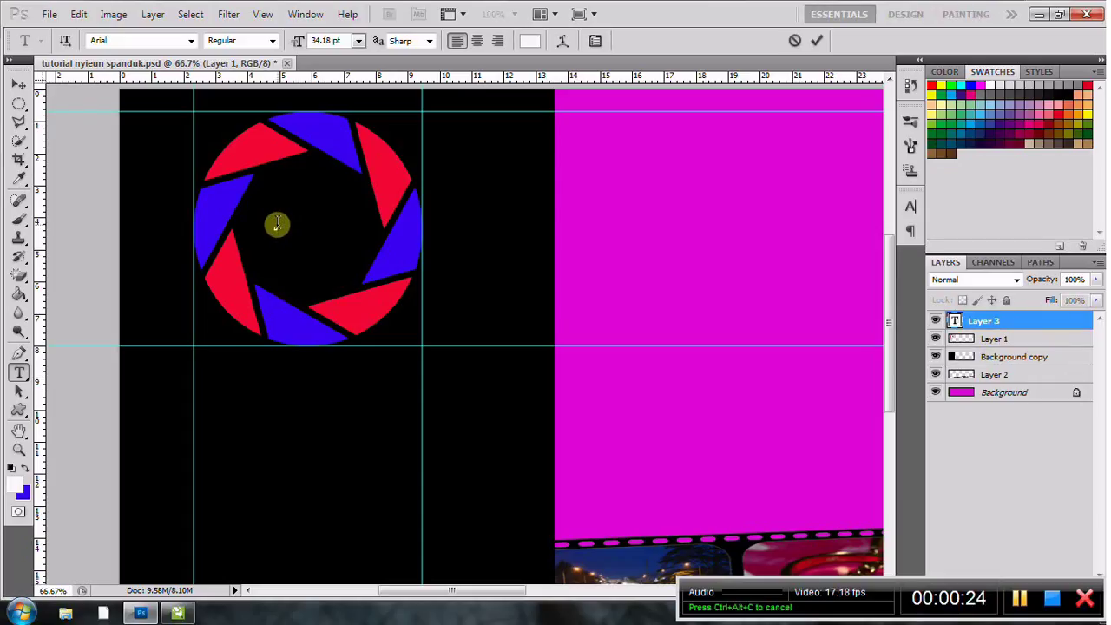
type("M")
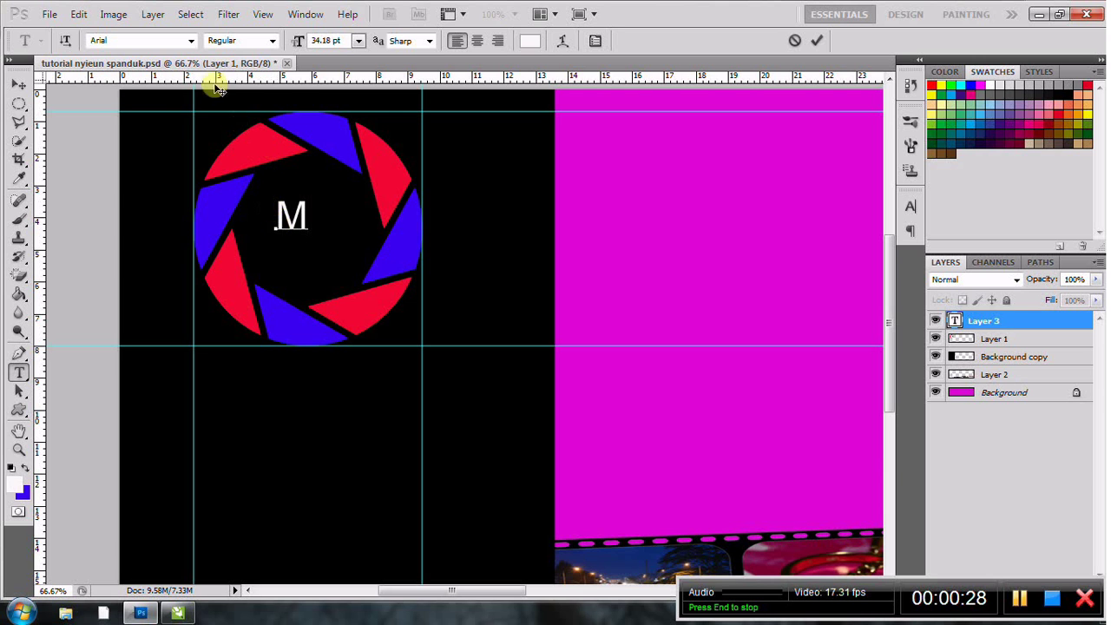
Free Transform the M, stretching it much taller and wider across the circle.
left_click(82, 15)
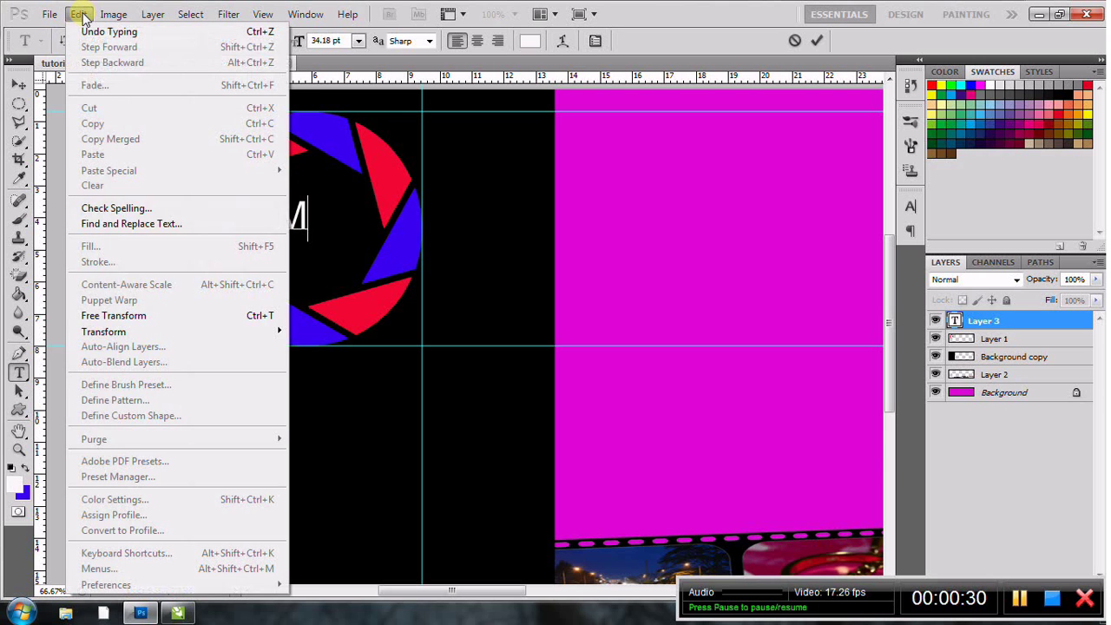
left_click(123, 316)
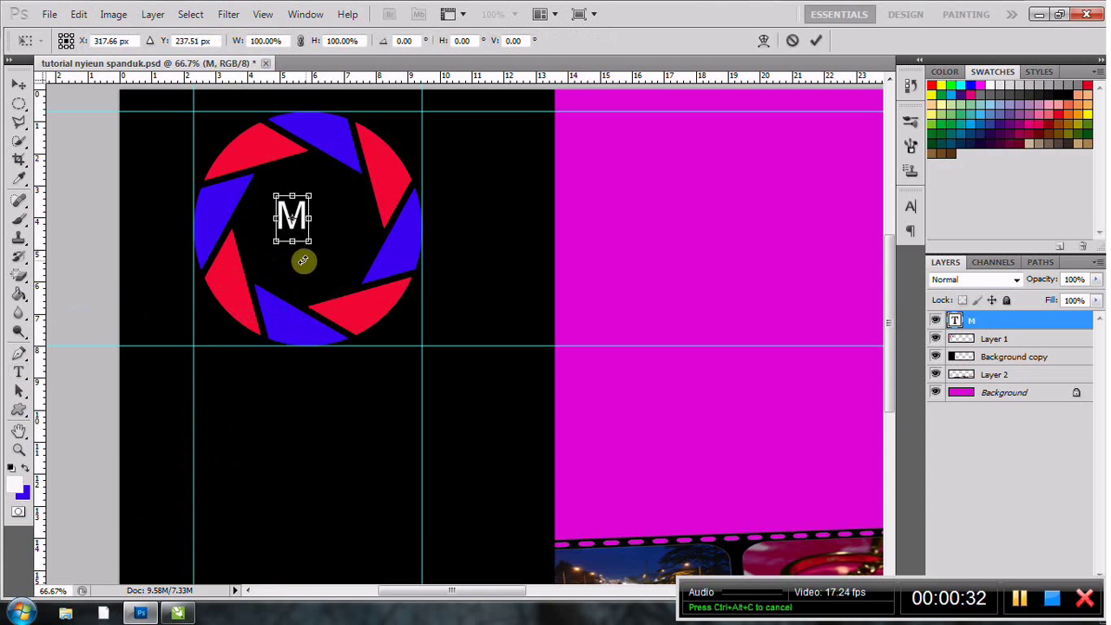
left_click_drag(293, 232, 295, 277)
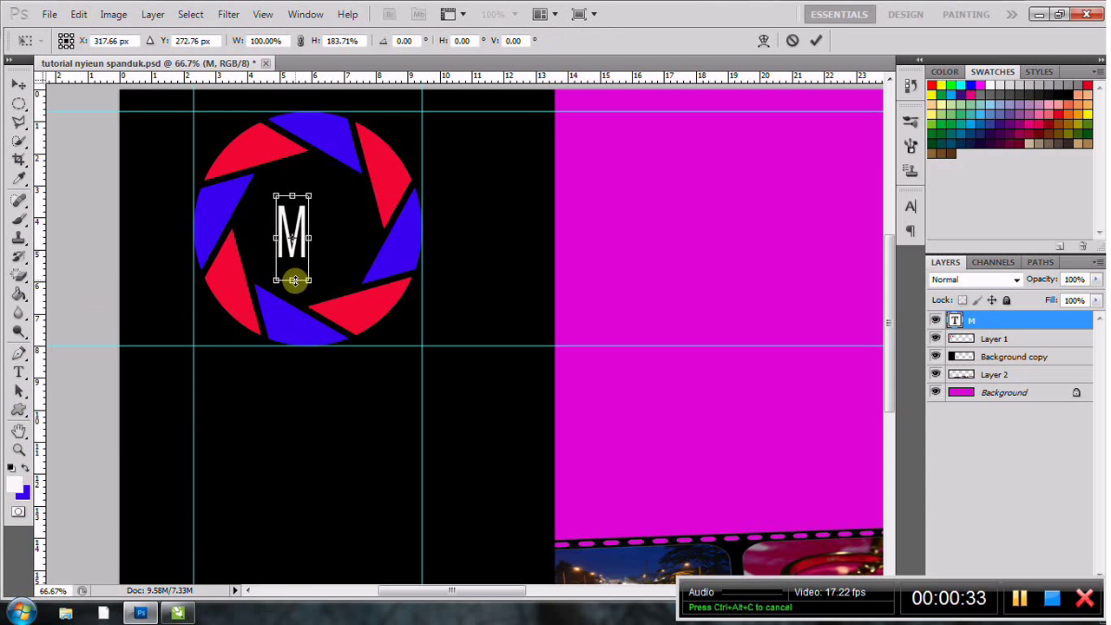
mouse_move(276, 235)
left_mouse_down()
mouse_move(255, 236)
mouse_move(359, 235)
left_mouse_up()
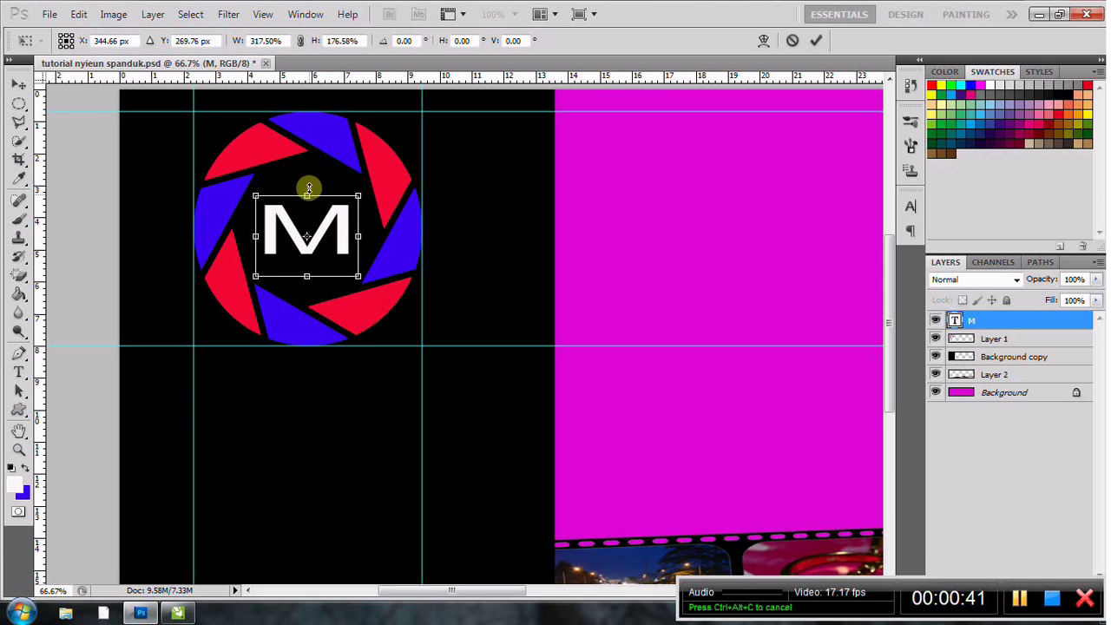
left_click_drag(308, 189, 308, 170)
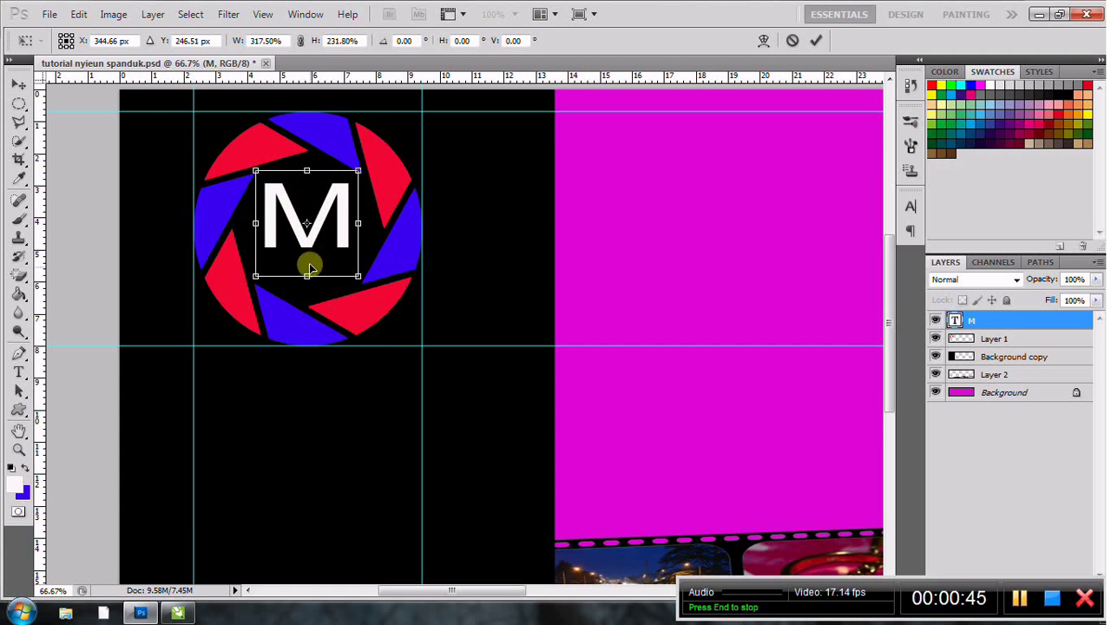
left_click_drag(306, 276, 293, 319)
left_click_drag(255, 247, 238, 253)
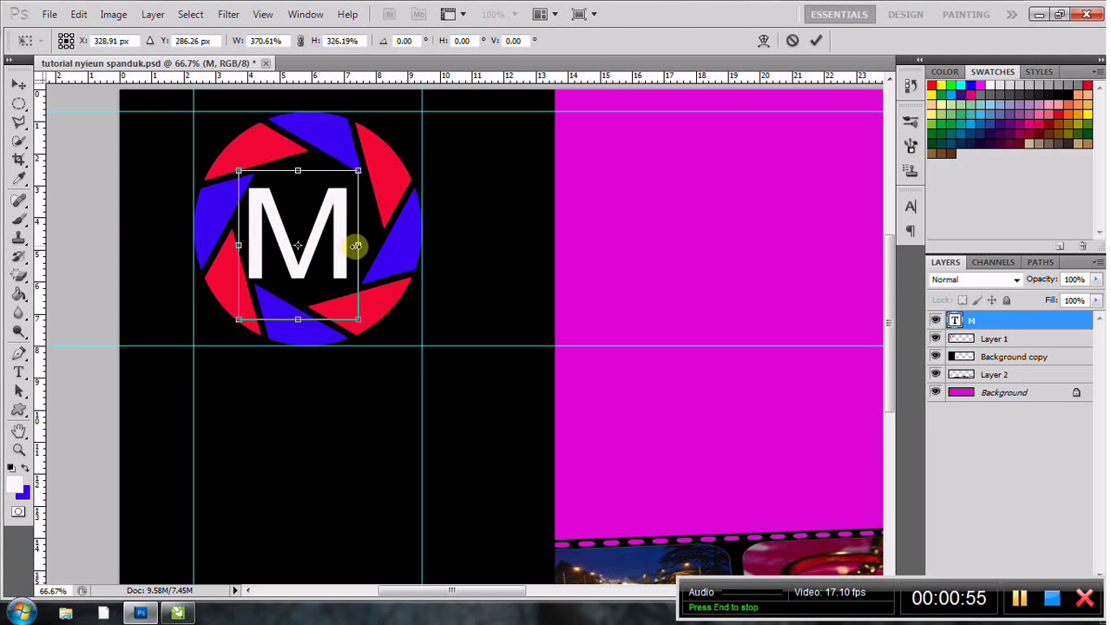
left_click_drag(355, 246, 373, 246)
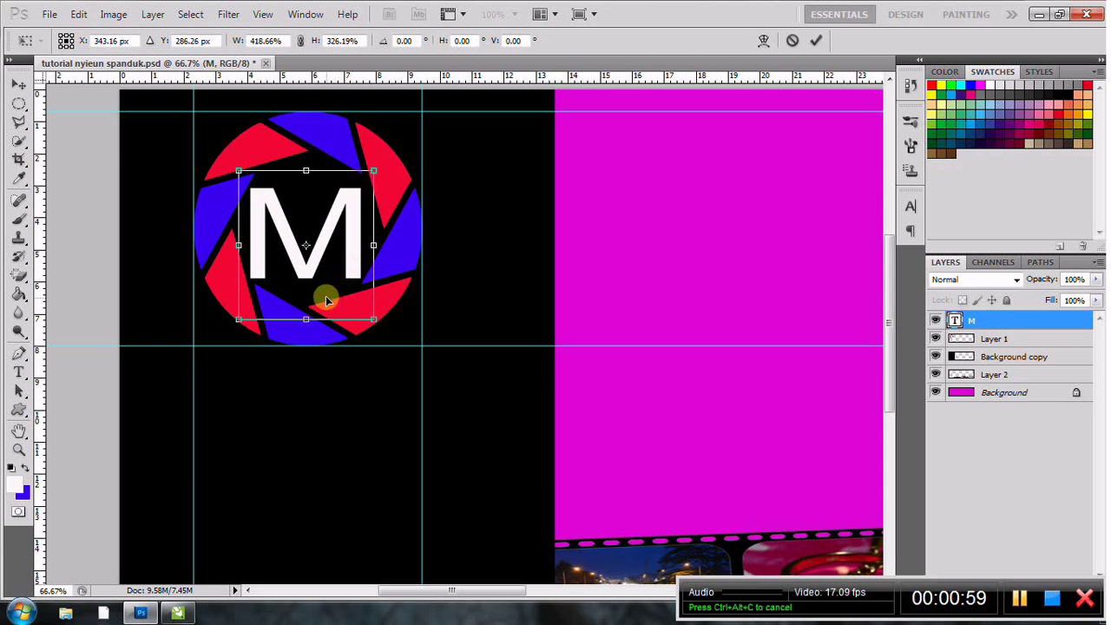
Fine-tune the M to about 401% width and 378% height and apply the transform.
left_click_drag(308, 320, 308, 322)
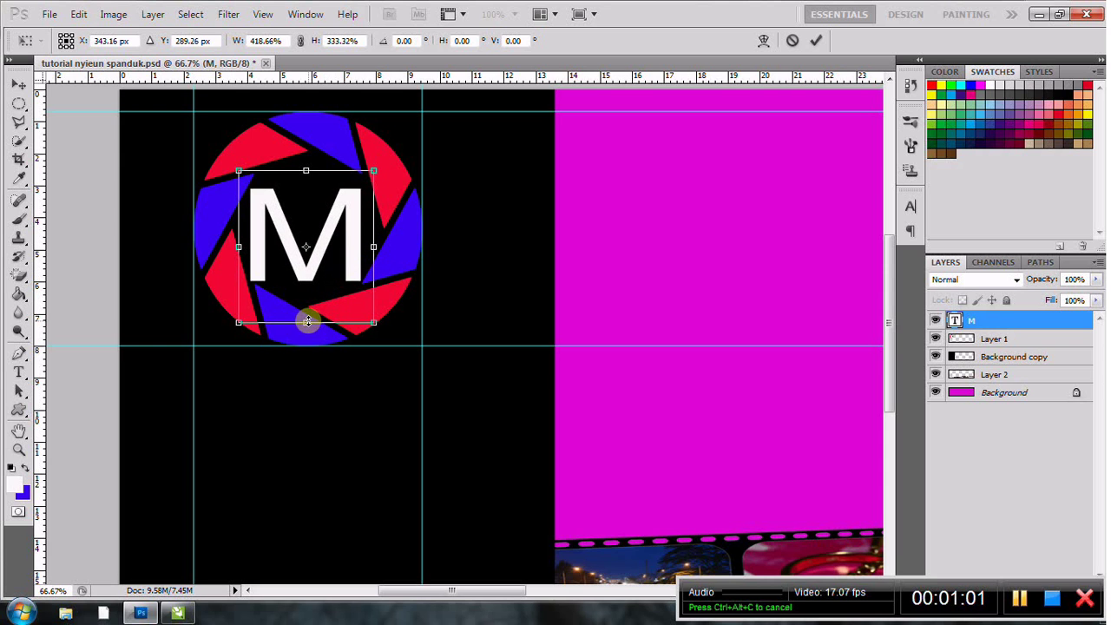
left_click_drag(305, 171, 305, 164)
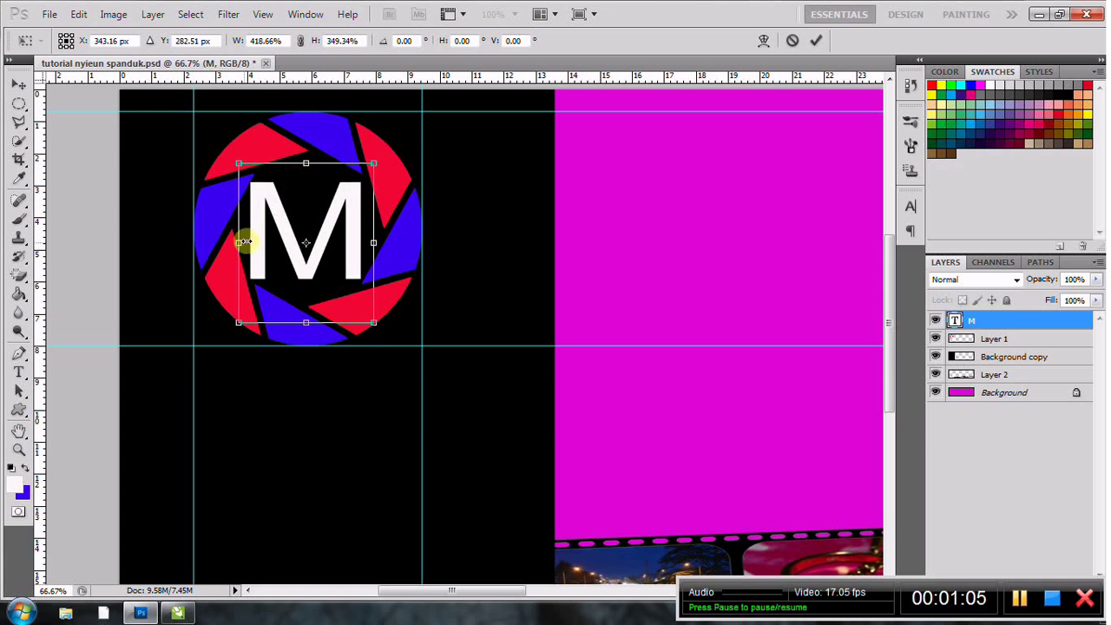
left_click_drag(237, 244, 244, 243)
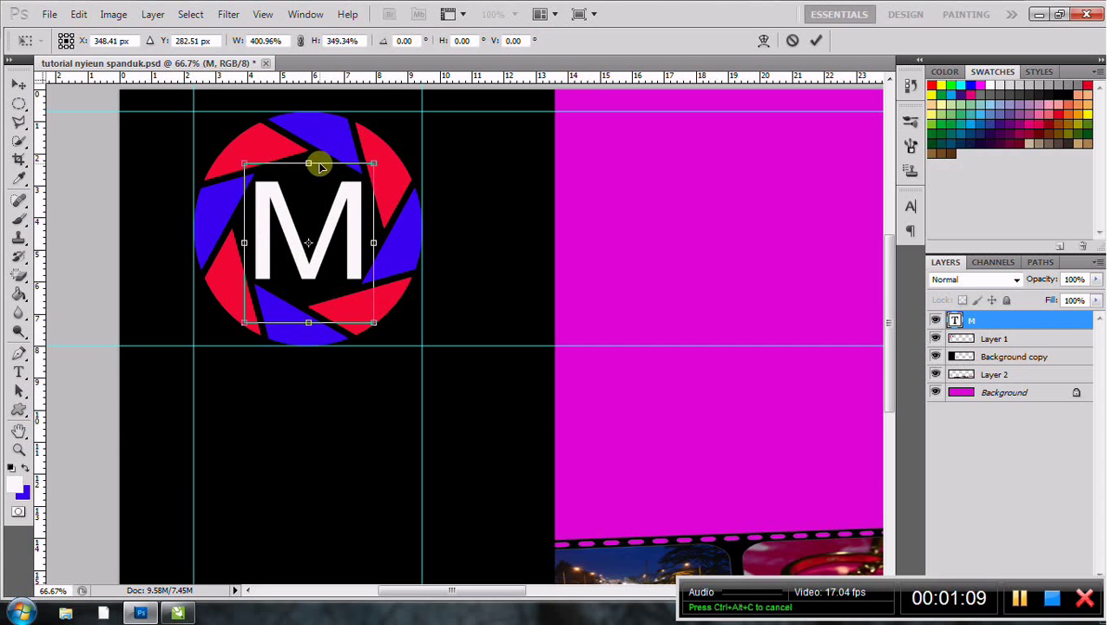
left_click_drag(310, 162, 310, 154)
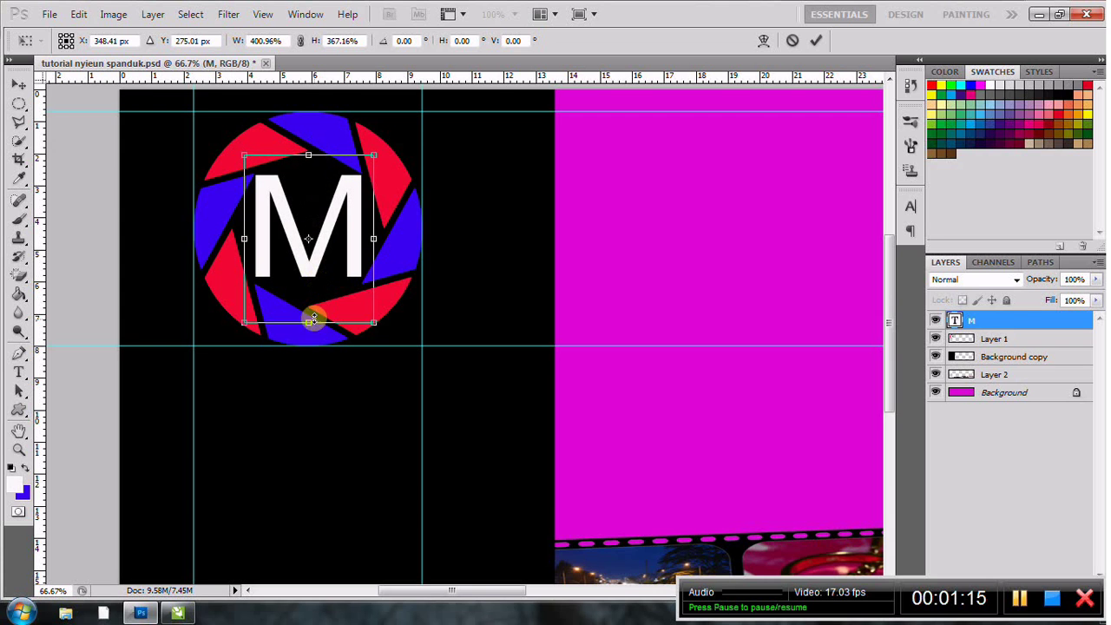
left_click_drag(305, 322, 308, 328)
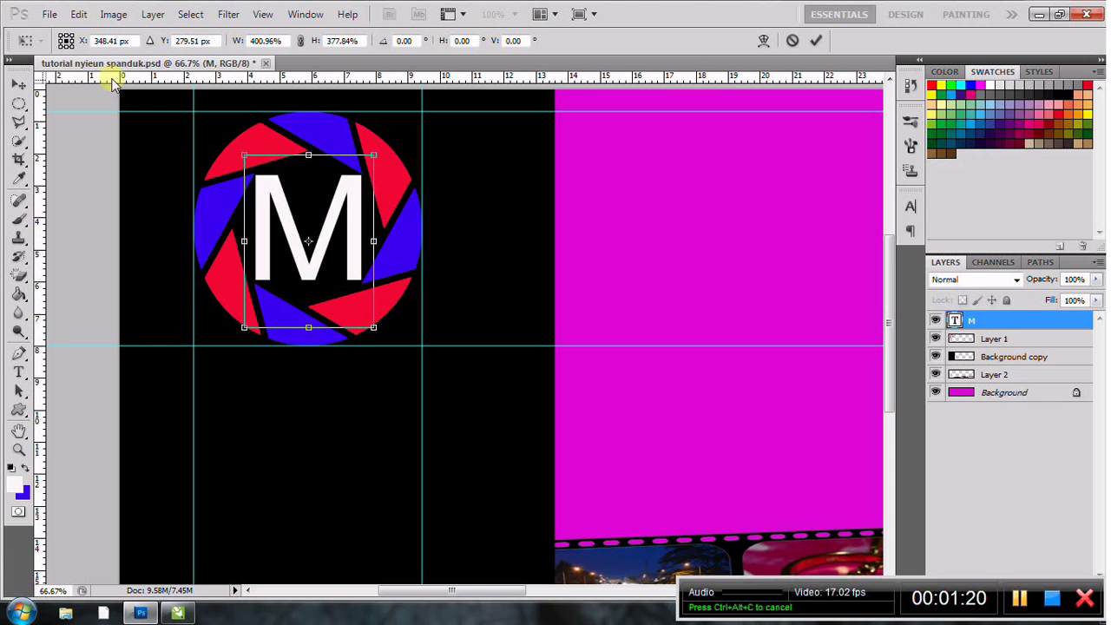
left_click(17, 84)
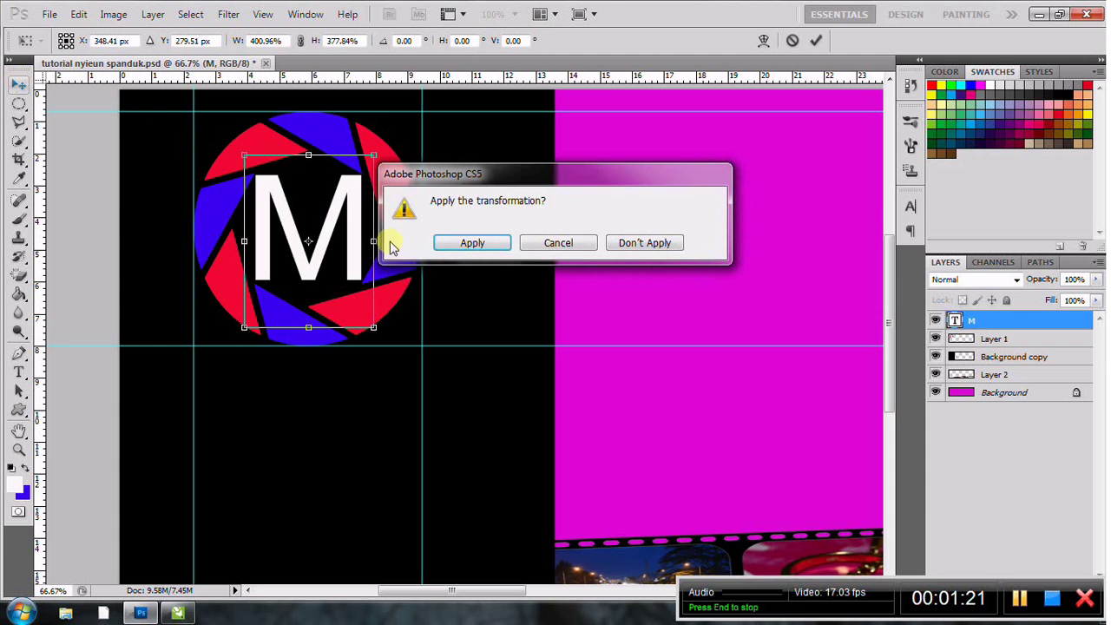
left_click(471, 245)
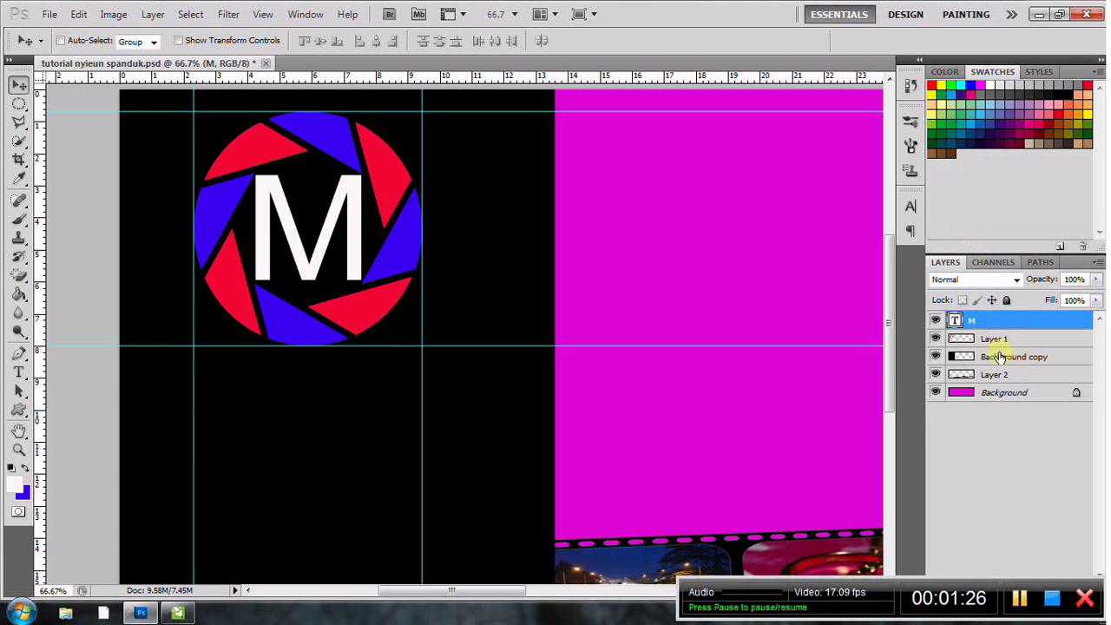
Apply Drop Shadow, Inner Shadow, Outer Glow and Inner Glow layer styles to the M text layer.
left_click_drag(904, 597, 720, 603)
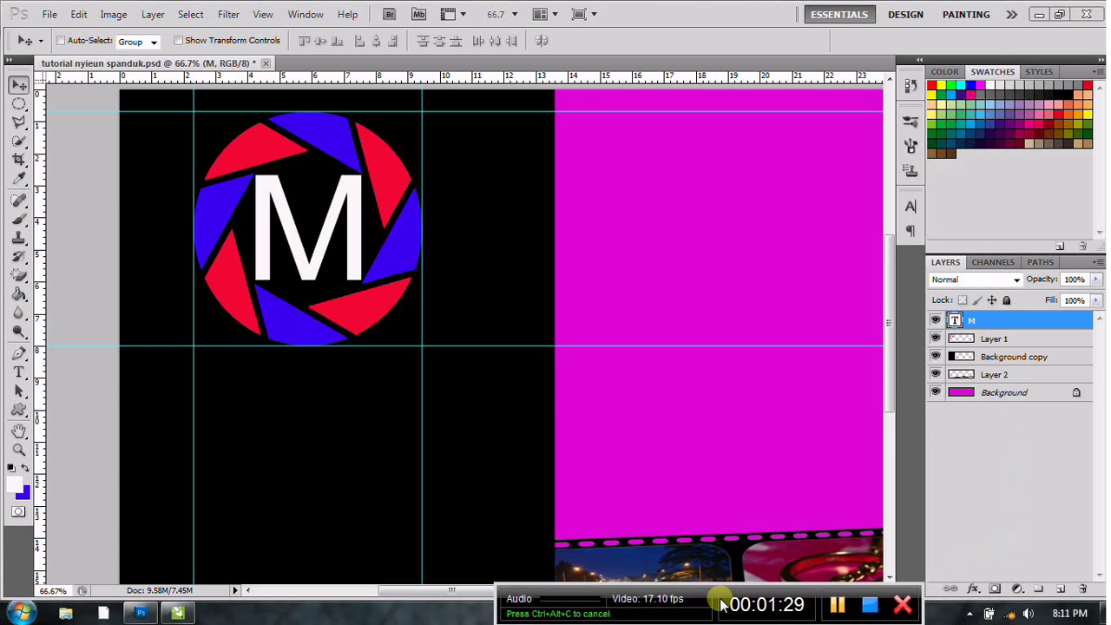
left_click(973, 590)
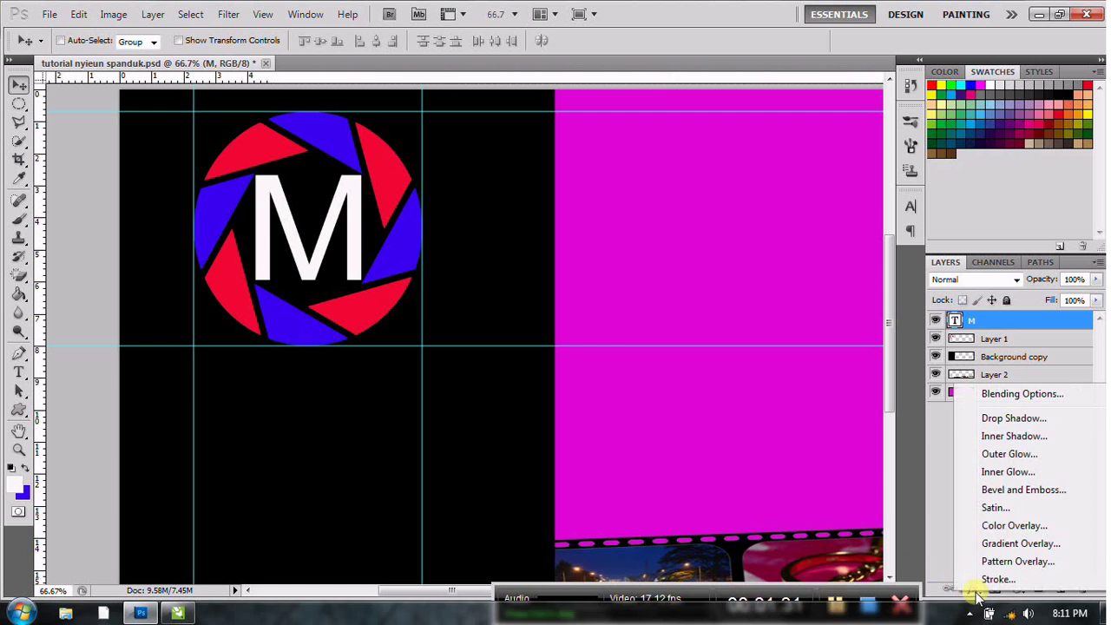
left_click(993, 417)
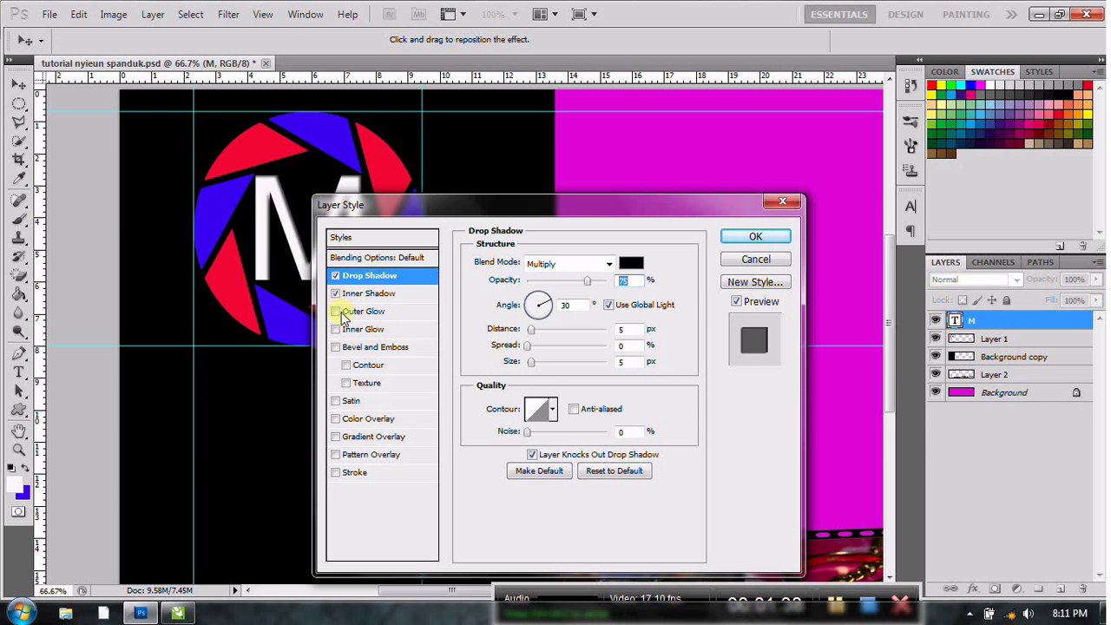
left_click(336, 312)
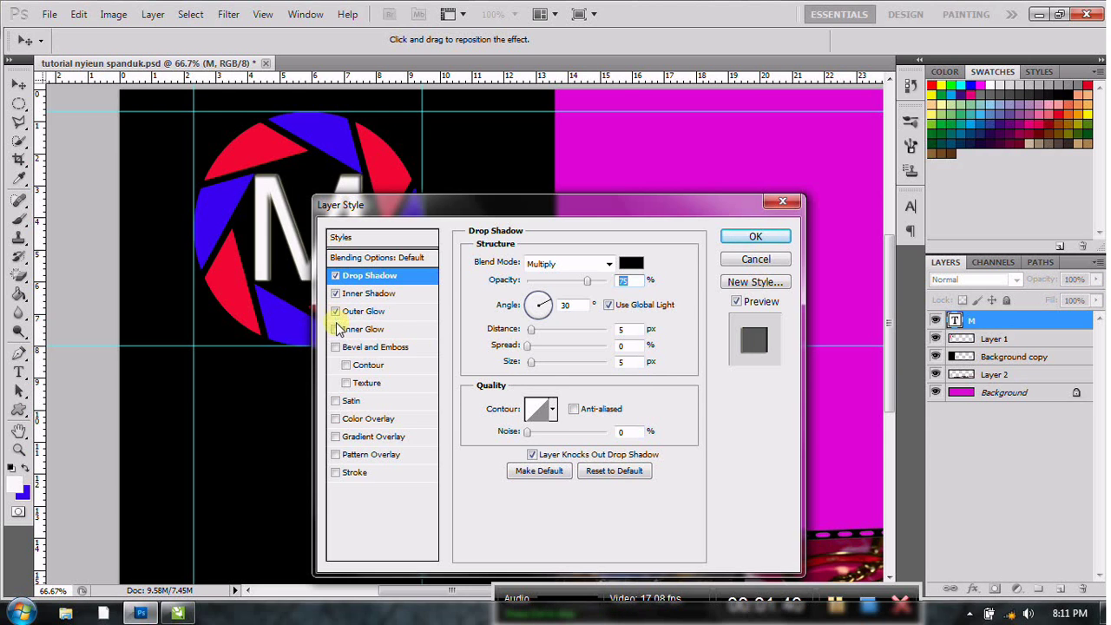
left_click(337, 331)
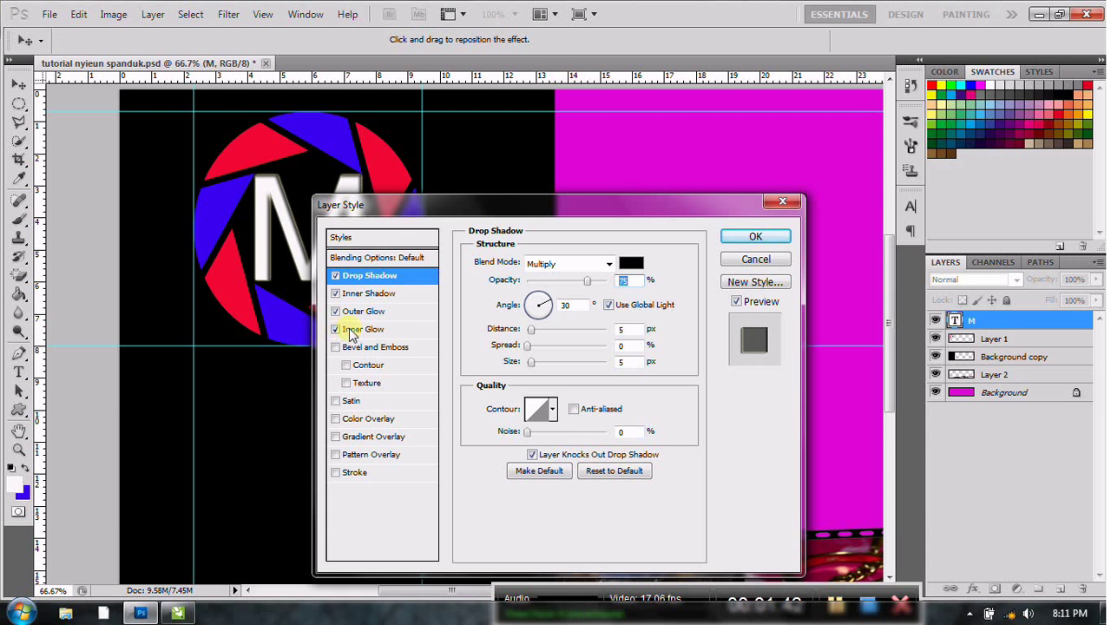
left_click(738, 235)
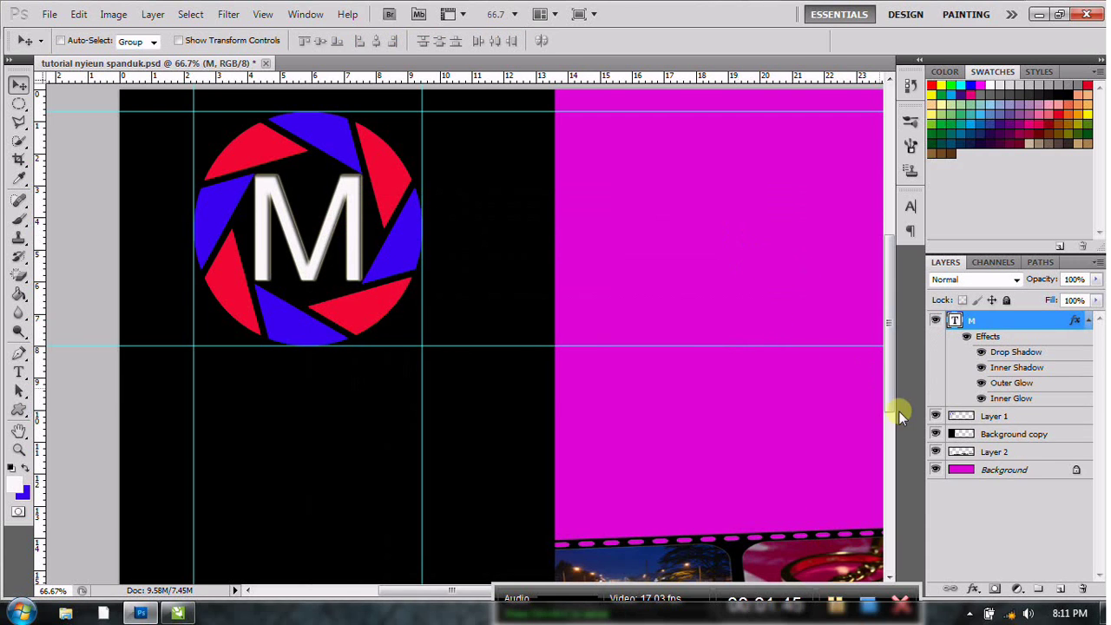
Style Layer 1 with Drop Shadow, Inner Shadow, Outer Glow, Inner Glow and contoured Bevel and Emboss.
left_click(1011, 420)
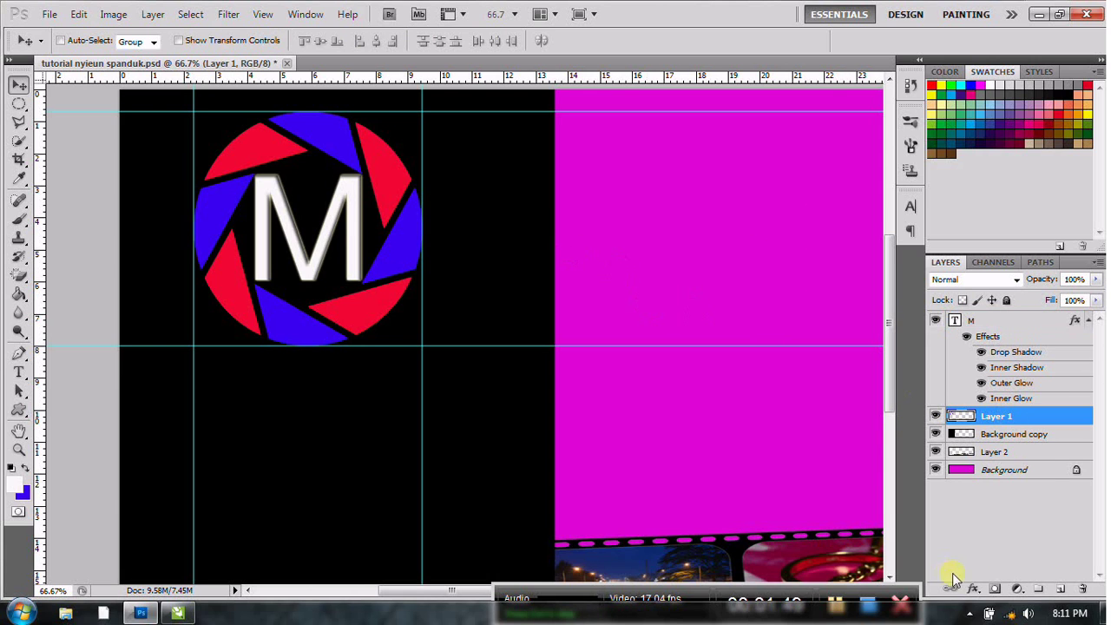
left_click(973, 590)
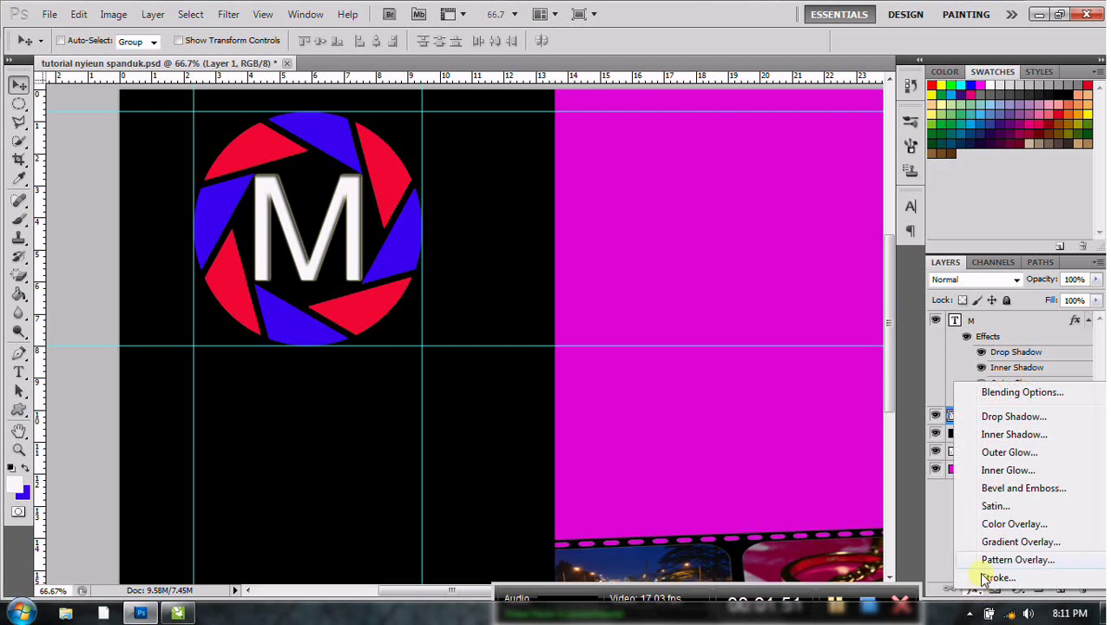
left_click(1011, 417)
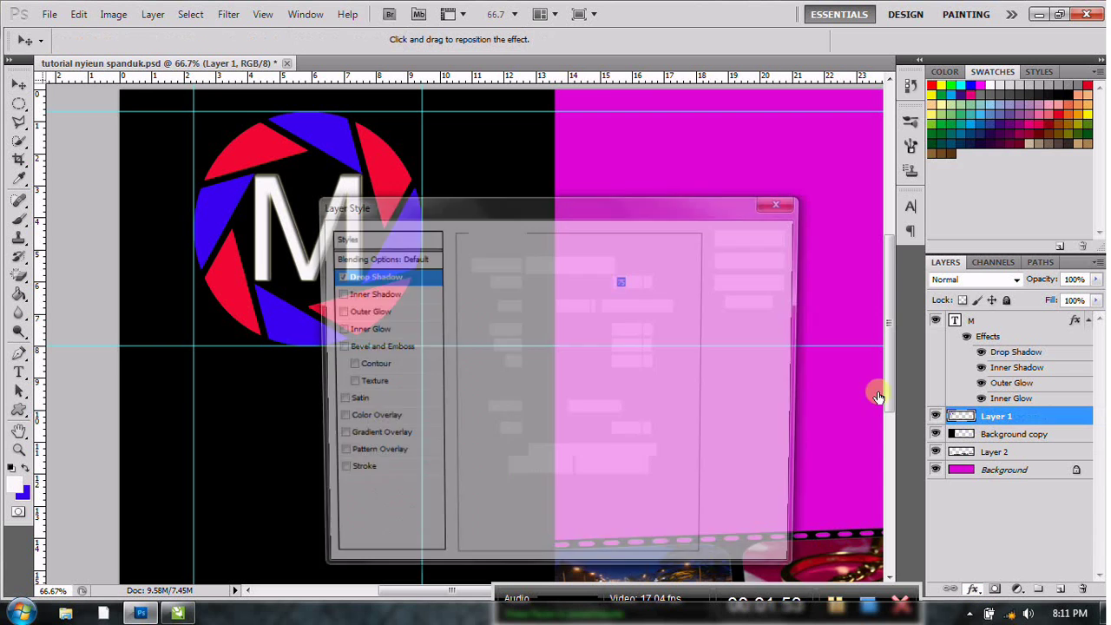
left_click(335, 294)
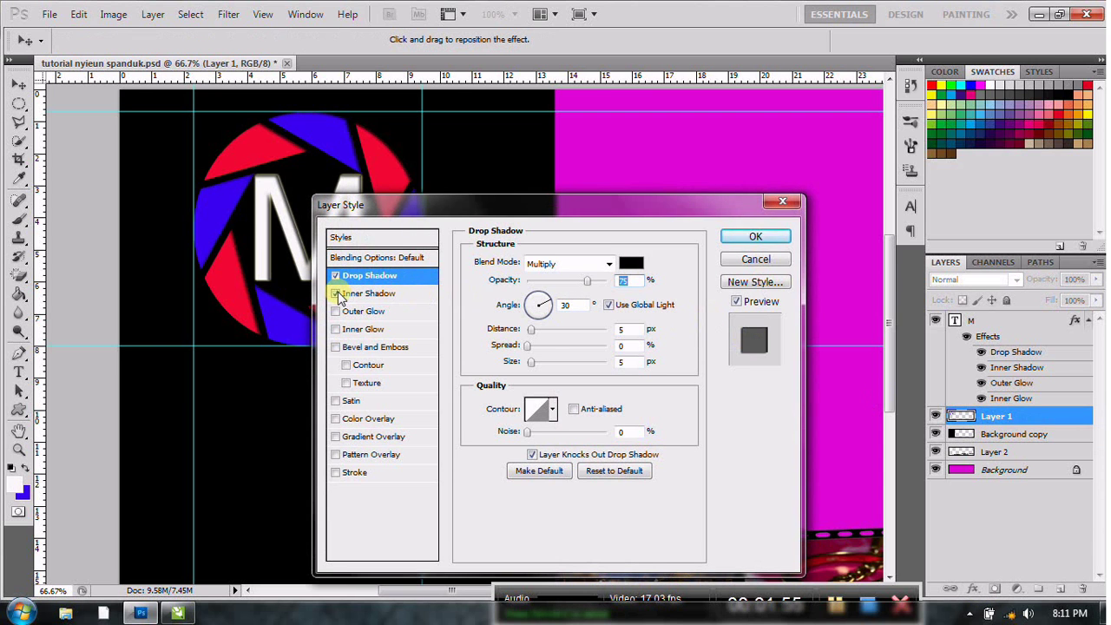
left_click(336, 312)
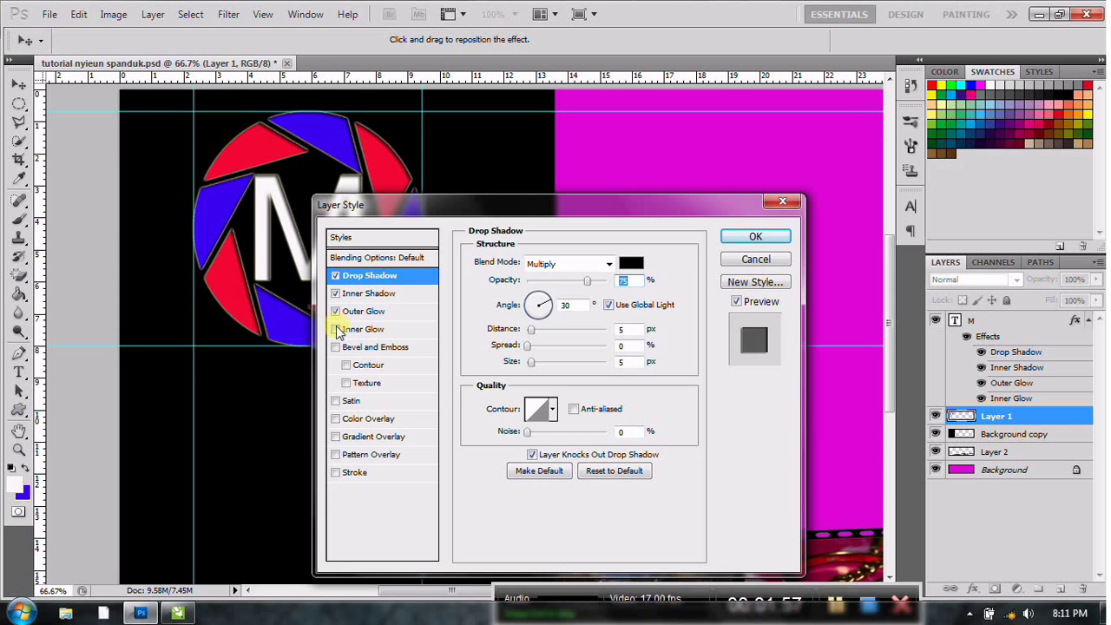
left_click(336, 329)
left_click(336, 347)
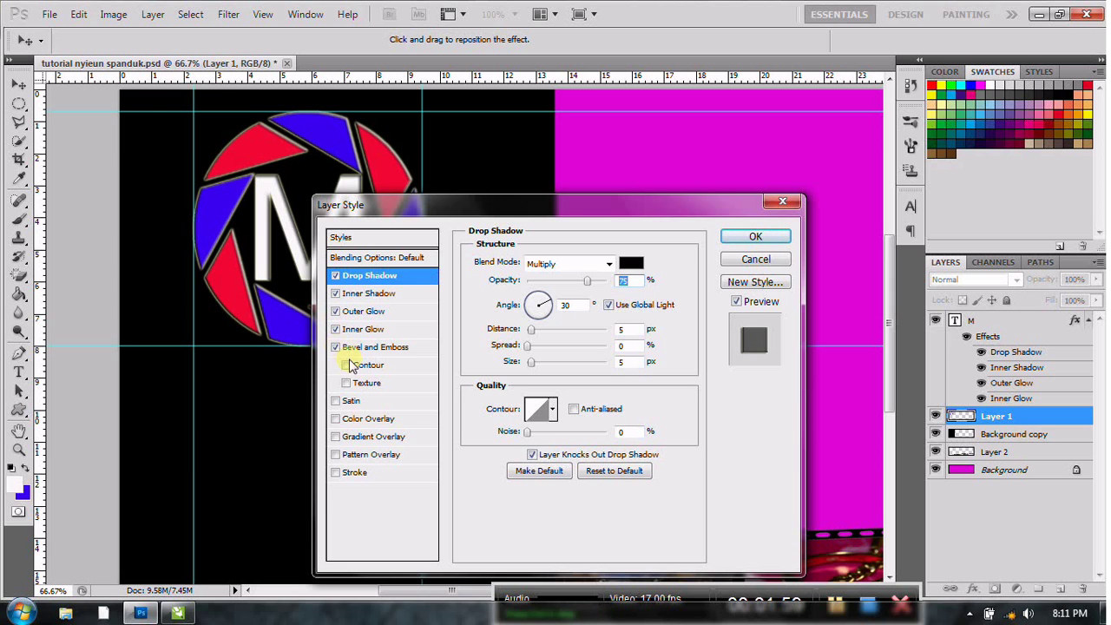
left_click(347, 365)
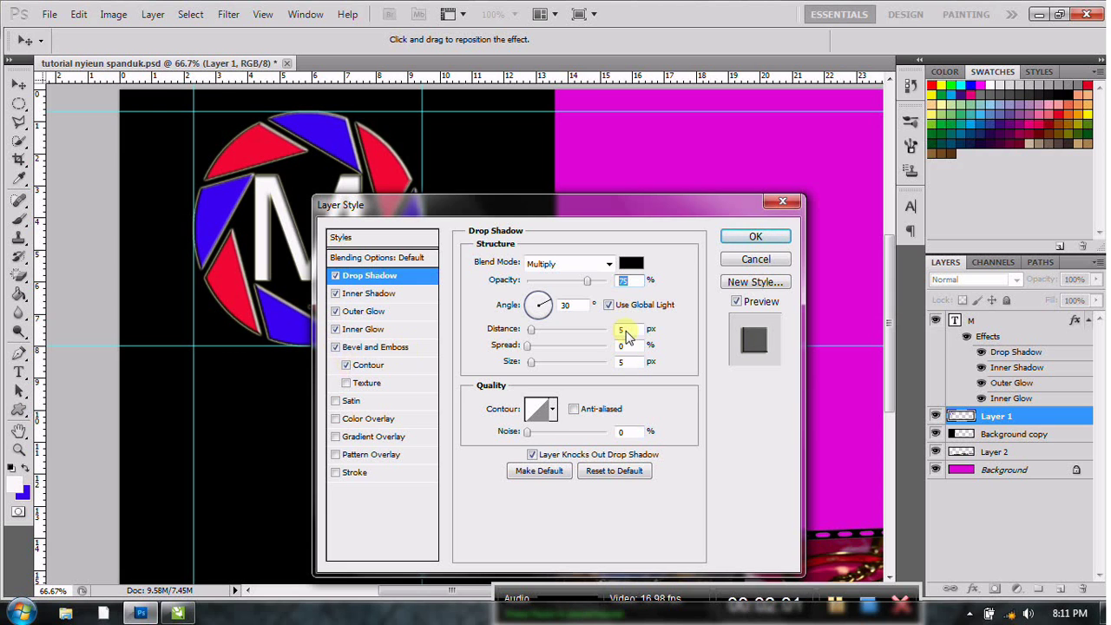
left_click(770, 237)
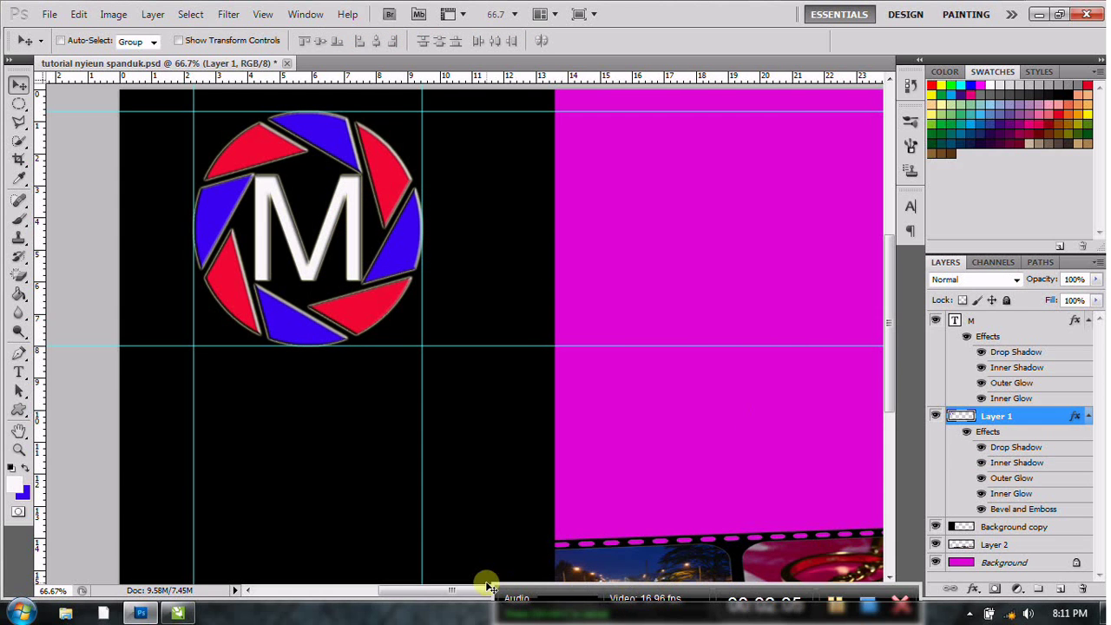
Fit the banner to the screen and collapse the effect lists of Layer 1 and the M layer.
mouse_move(429, 592)
left_mouse_down()
mouse_move(511, 596)
mouse_move(473, 594)
left_mouse_up()
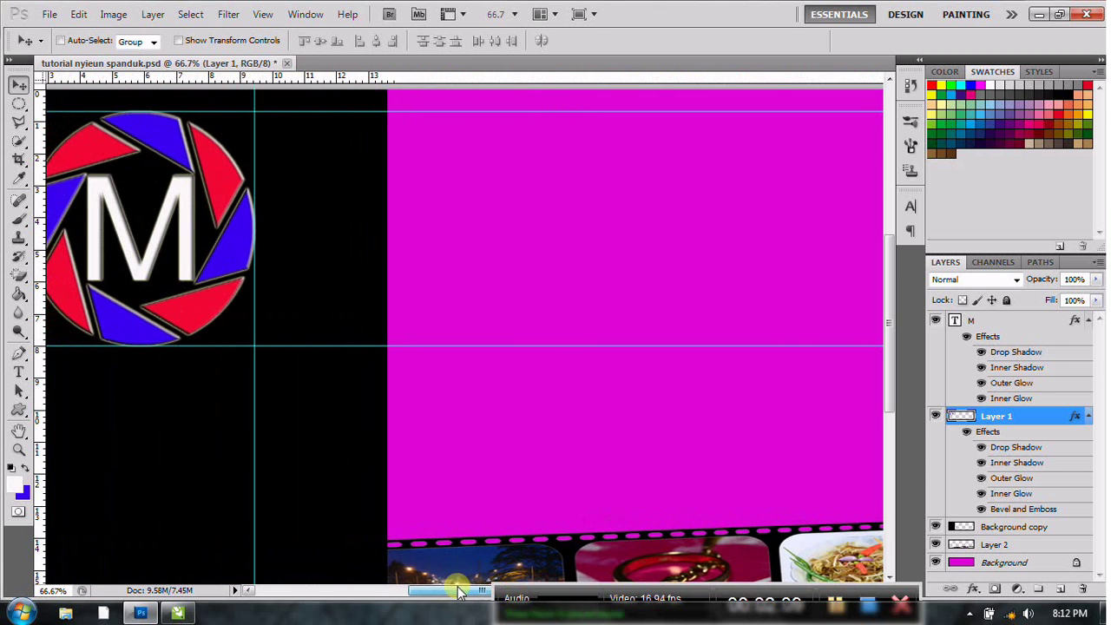
left_click(18, 450)
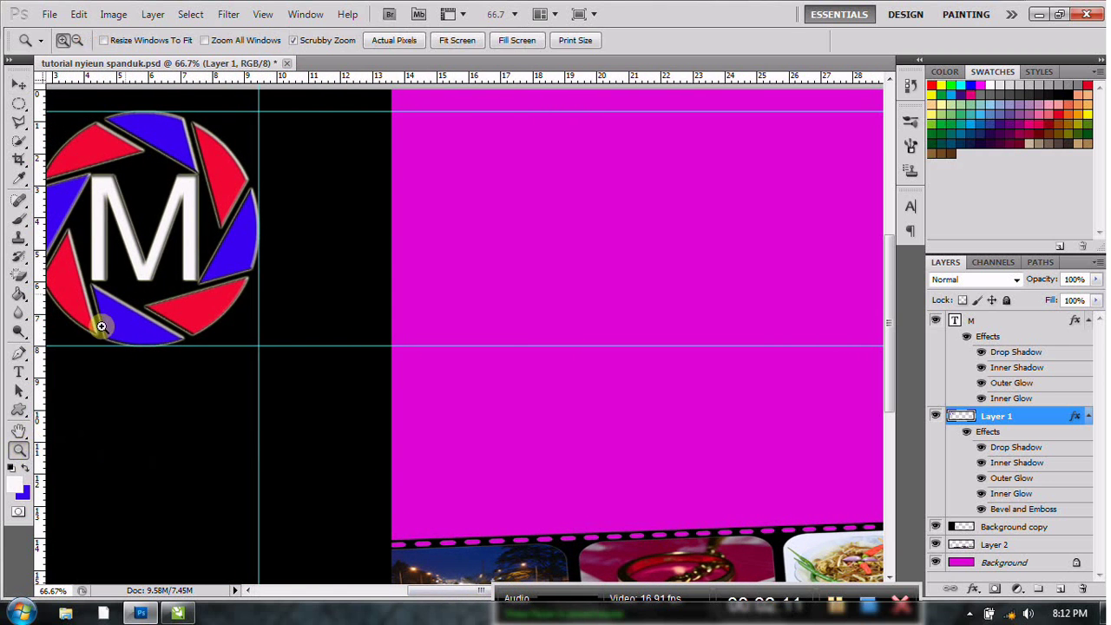
left_click(473, 39)
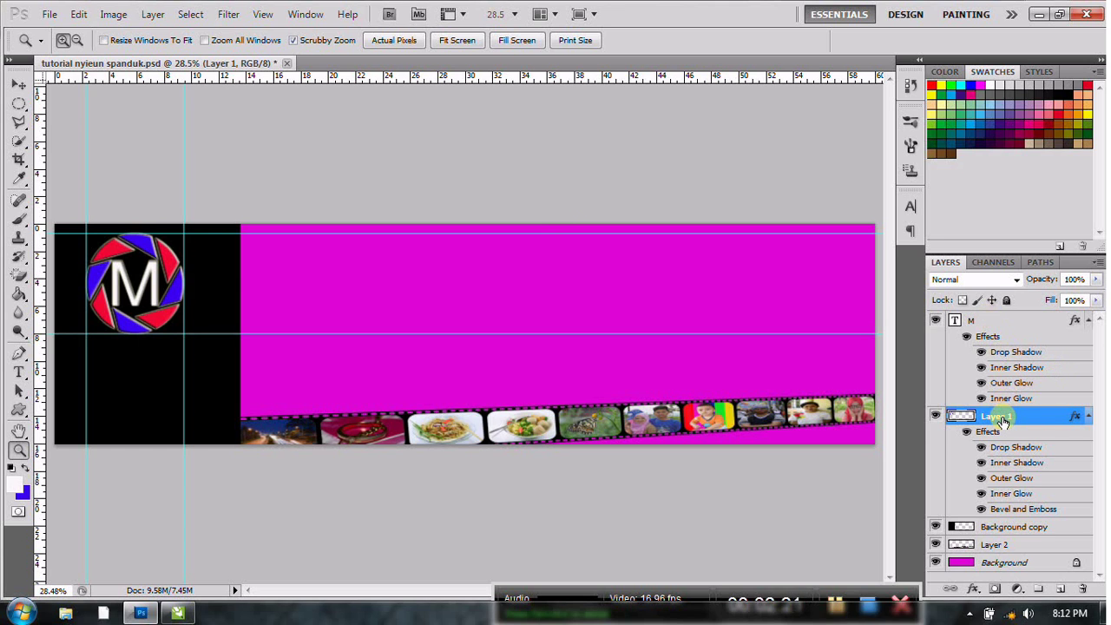
left_click(1089, 417)
left_click(1088, 321)
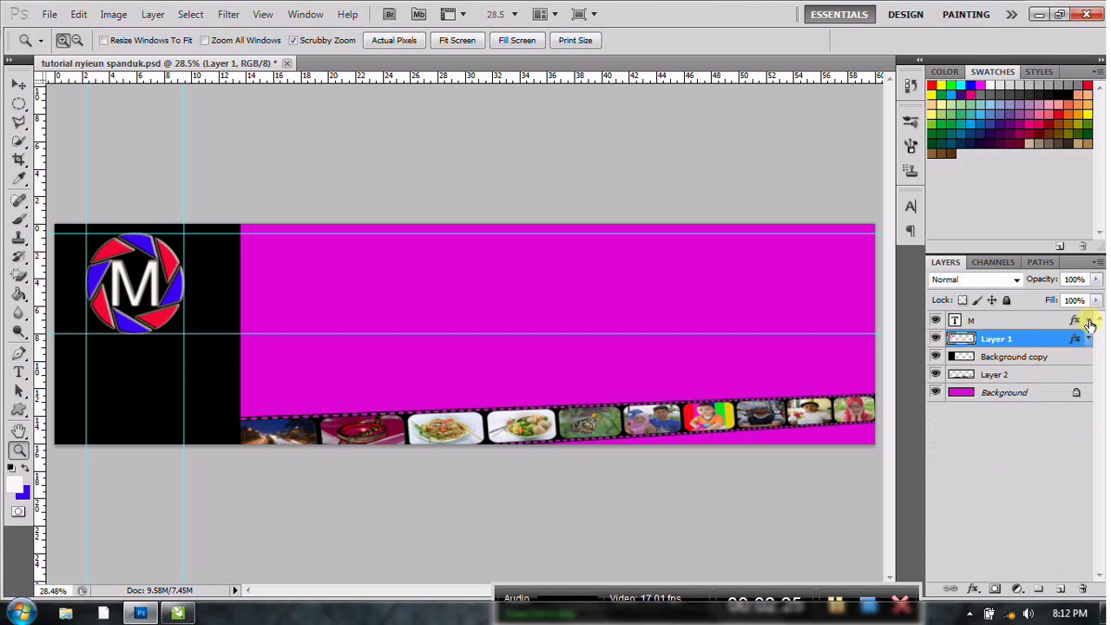
Duplicate Layer 1 as 'layer 2' and move the copy to the bottom right behind the filmstrip.
right_click(1017, 338)
left_click(930, 275)
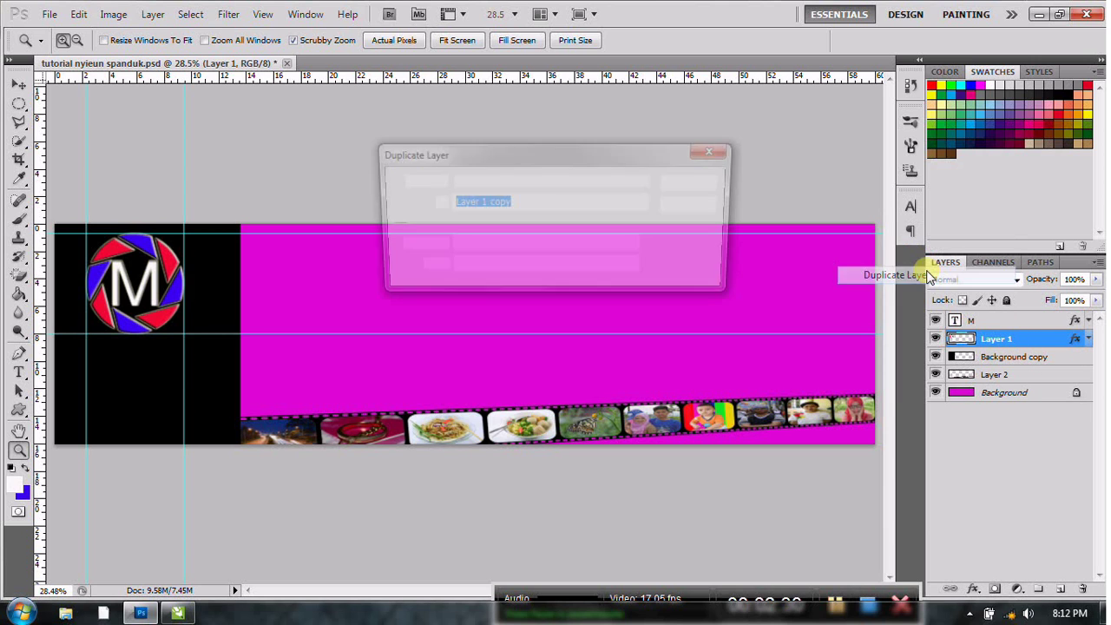
key("BackSpace")
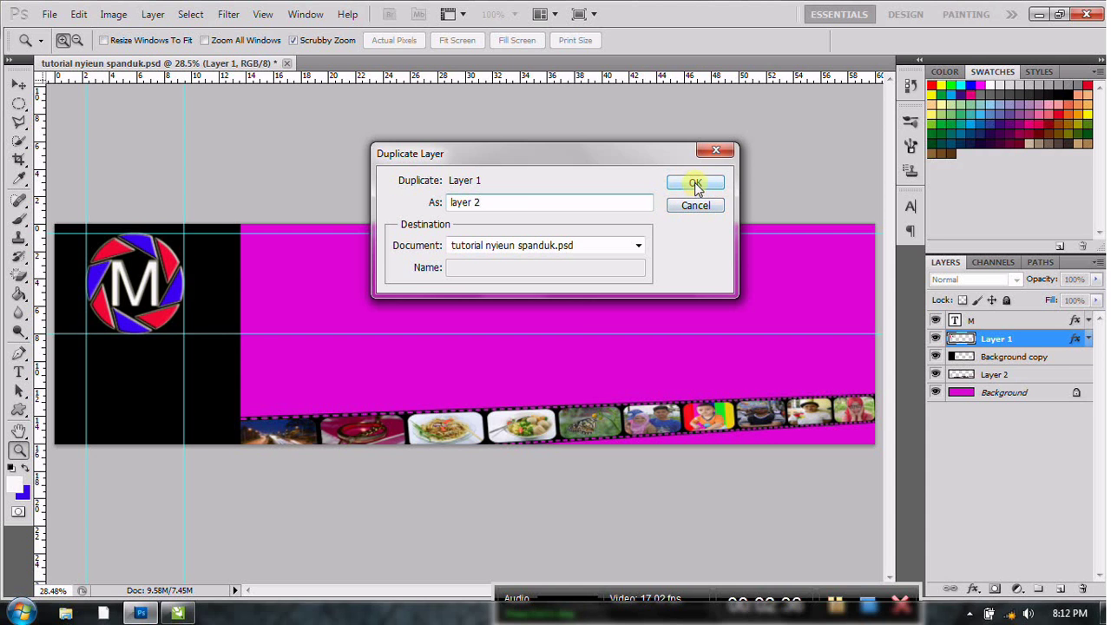
left_click(695, 183)
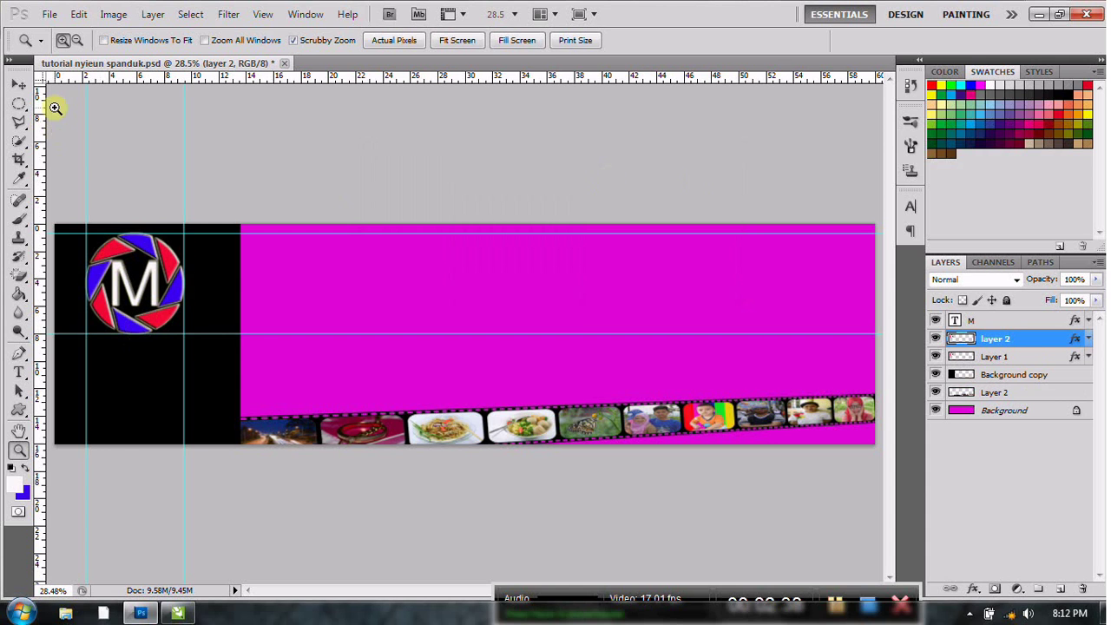
left_click(18, 84)
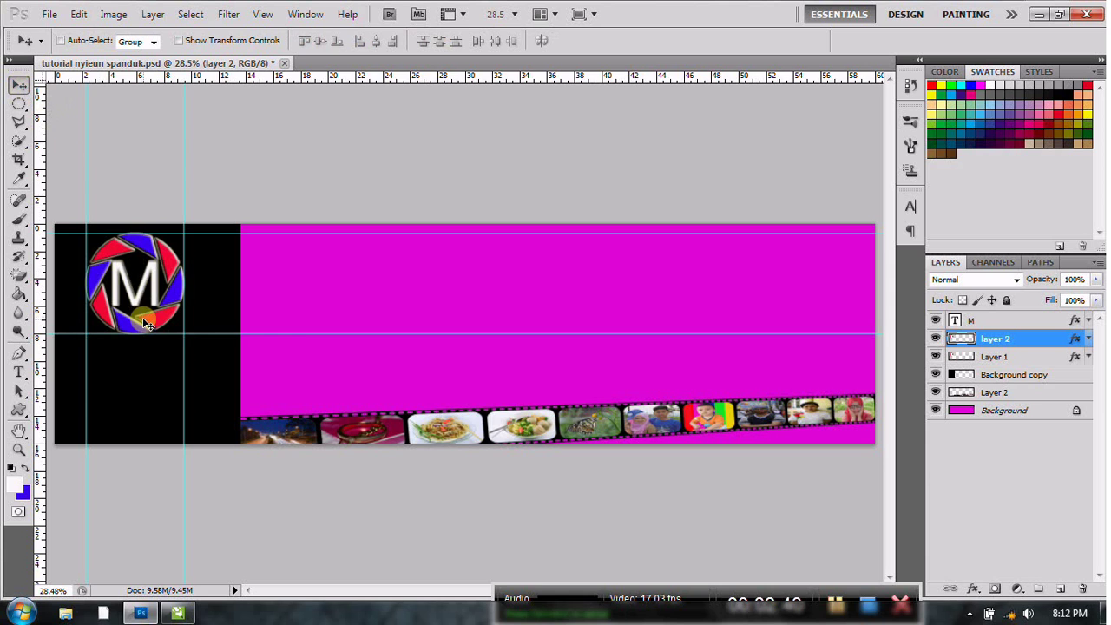
mouse_move(150, 321)
left_mouse_down()
mouse_move(808, 506)
mouse_move(793, 509)
left_mouse_up()
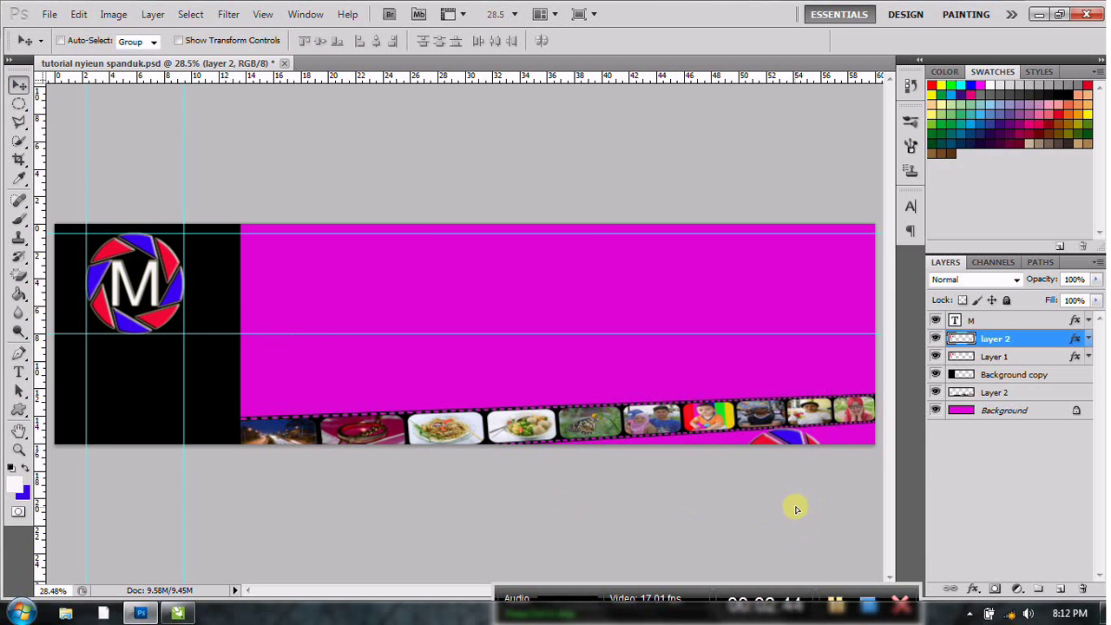
Free Transform layer 2 to about 414% width and 93.5% height and apply it.
left_click(78, 14)
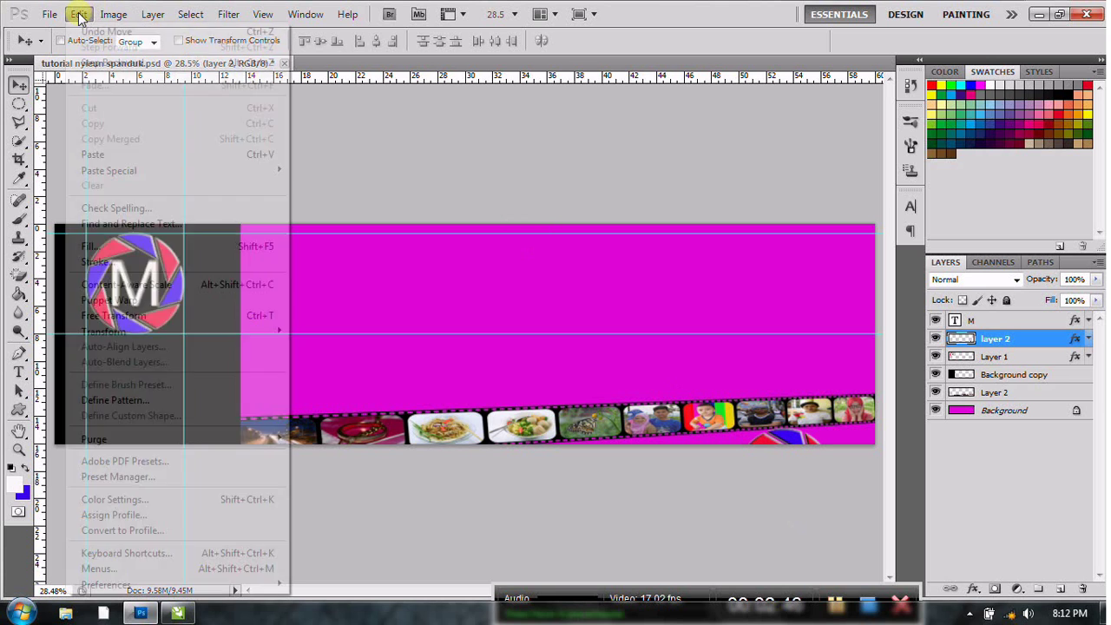
left_click(121, 315)
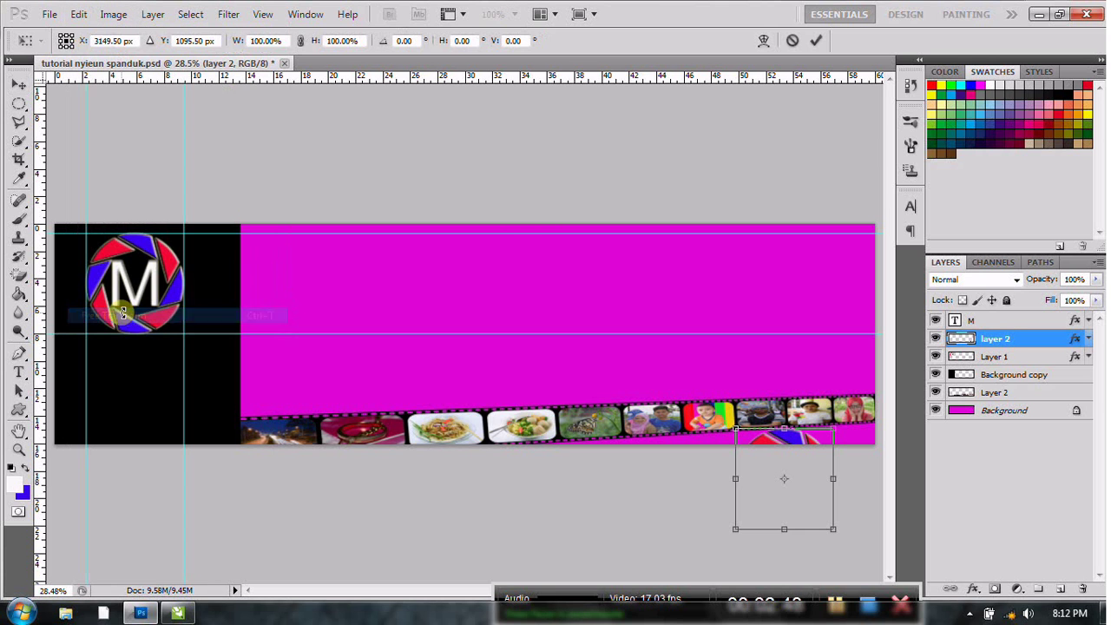
left_click_drag(734, 480, 583, 498)
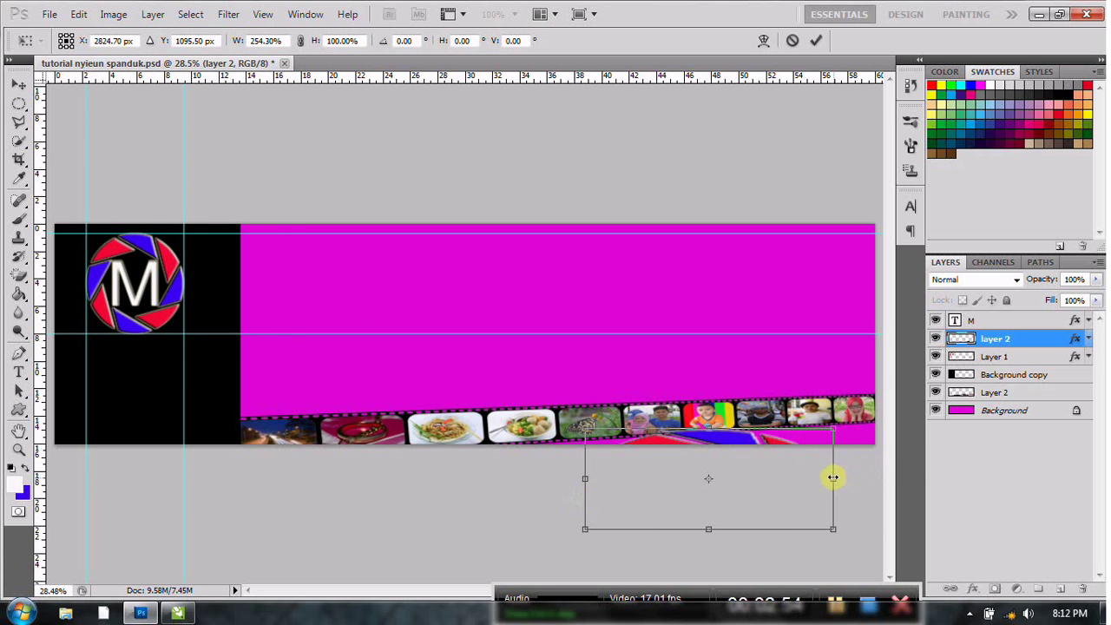
left_click_drag(832, 477, 947, 469)
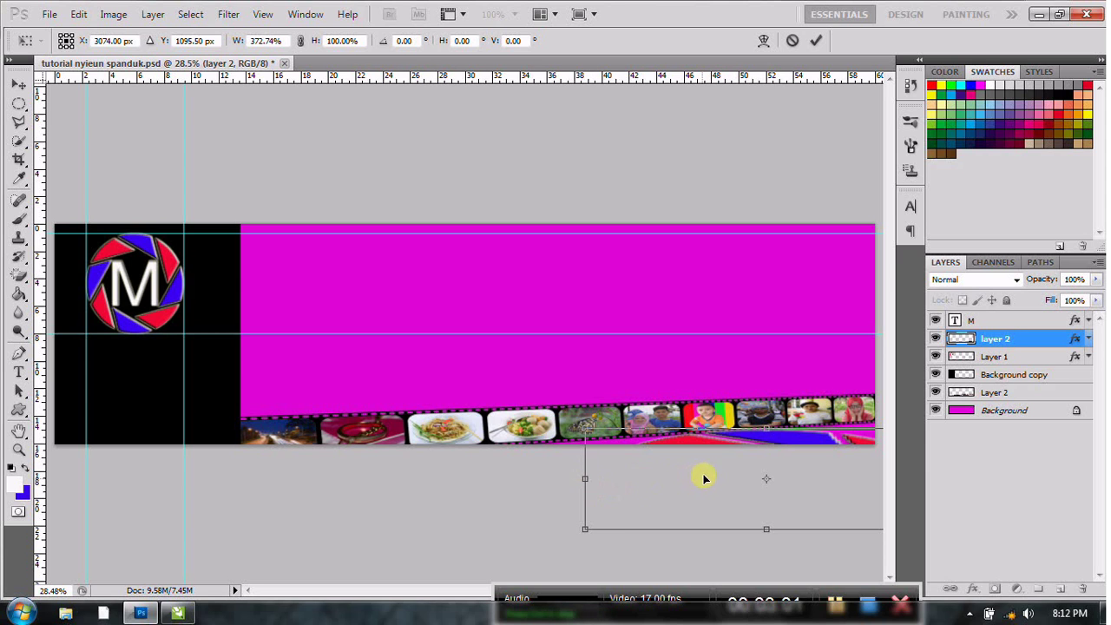
left_click_drag(704, 478, 735, 480)
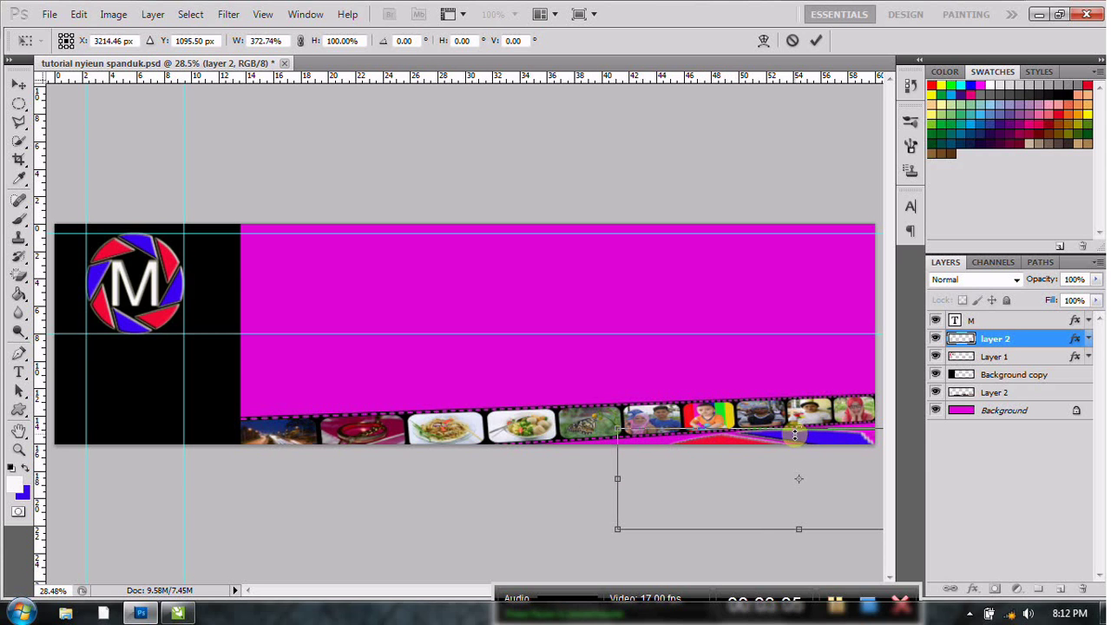
left_click_drag(794, 434, 792, 435)
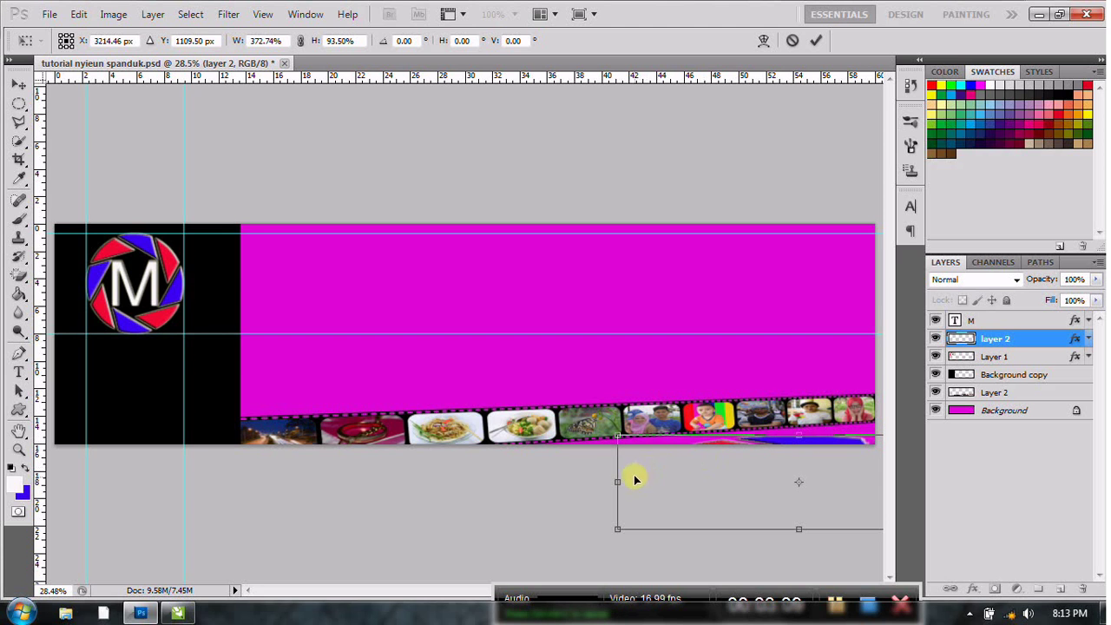
mouse_move(618, 482)
left_mouse_down()
mouse_move(555, 483)
mouse_move(578, 481)
left_mouse_up()
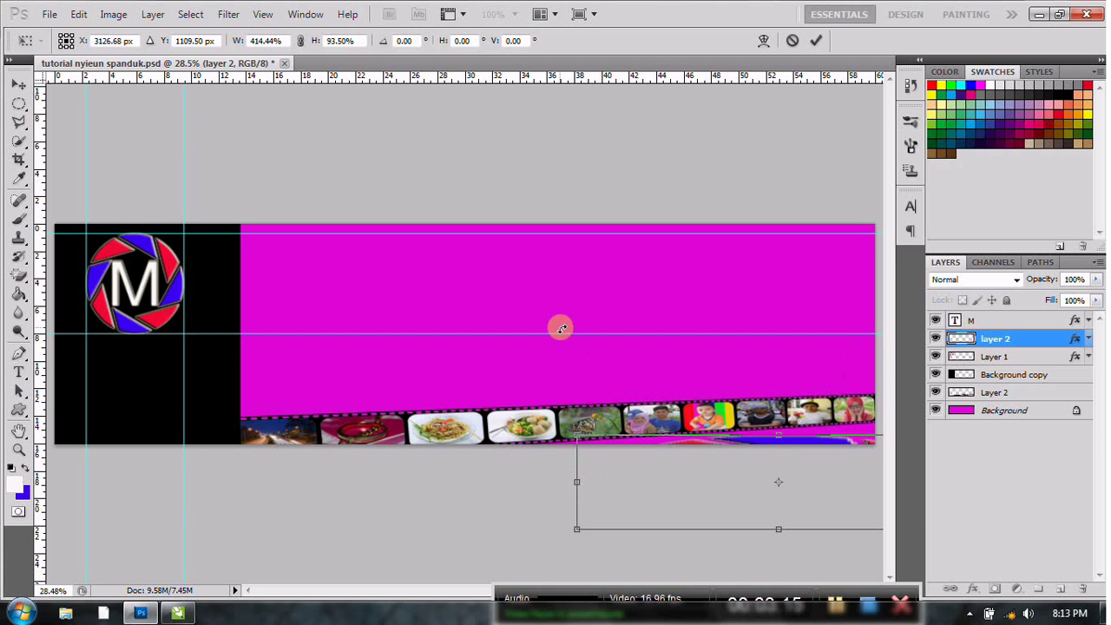
left_click(19, 84)
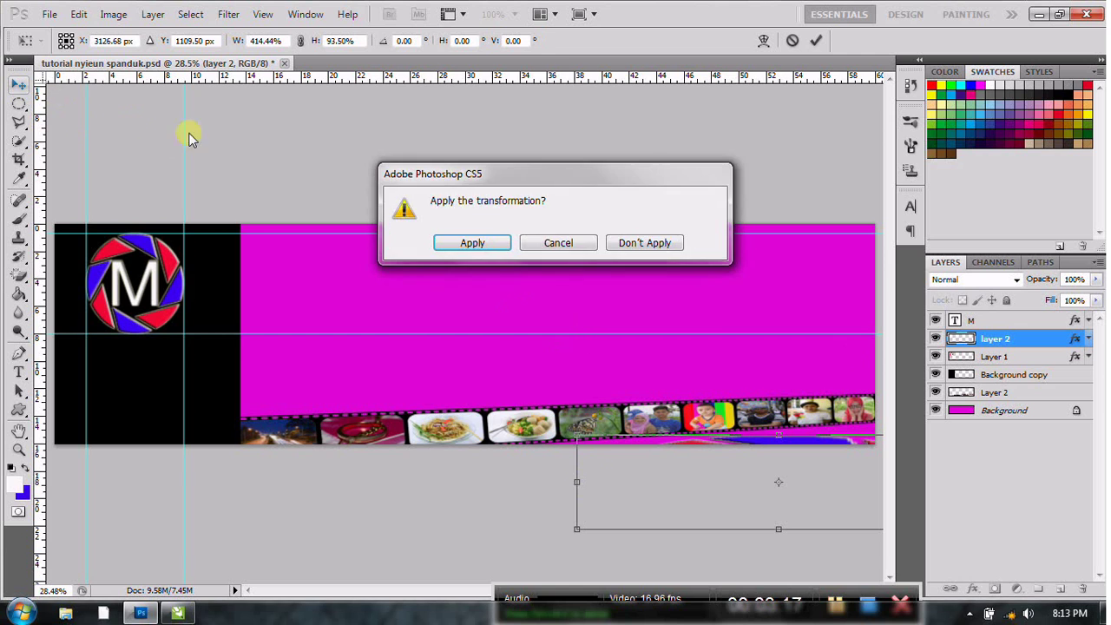
left_click(473, 243)
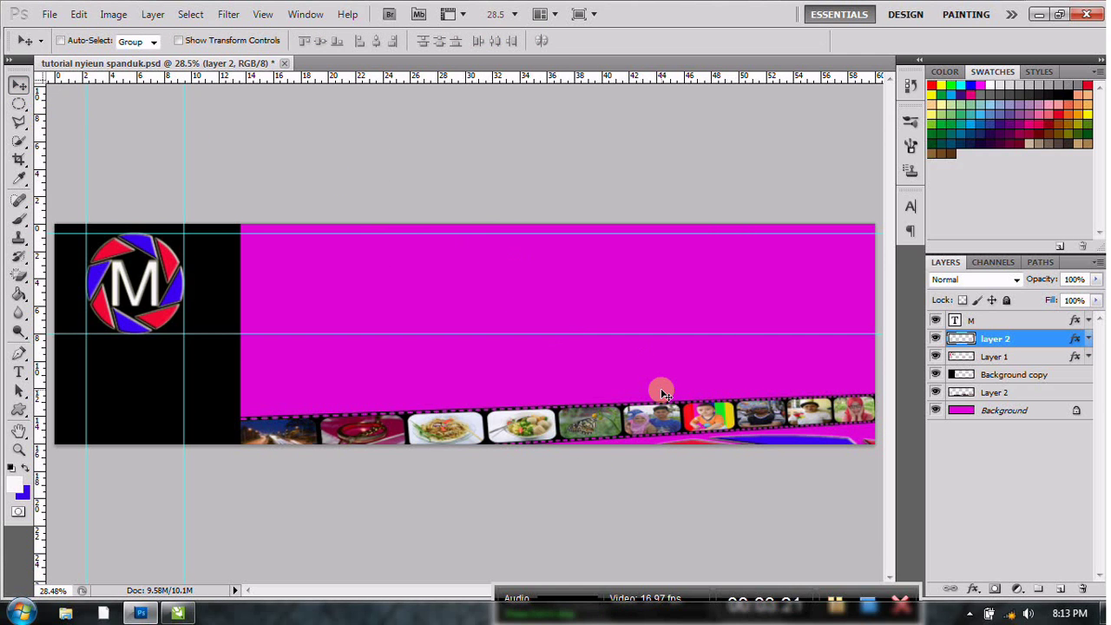
Nudge layer 2 up, duplicate it as 'layer 3', and move the copy to the banner's top edge.
key("Up")
key("Up")
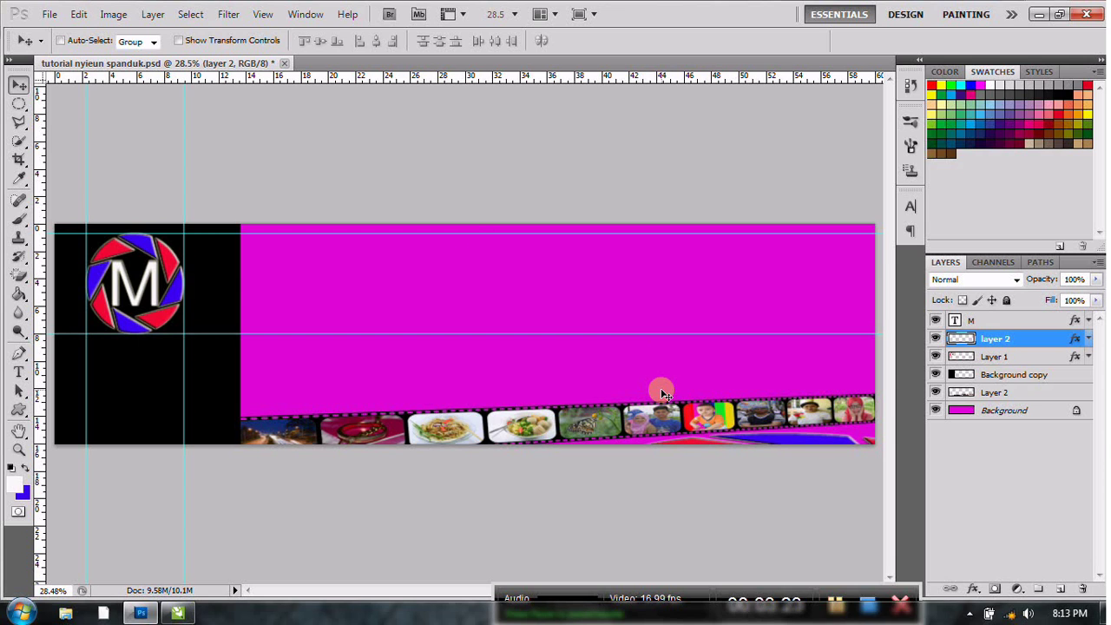
key("Up")
key("Up")
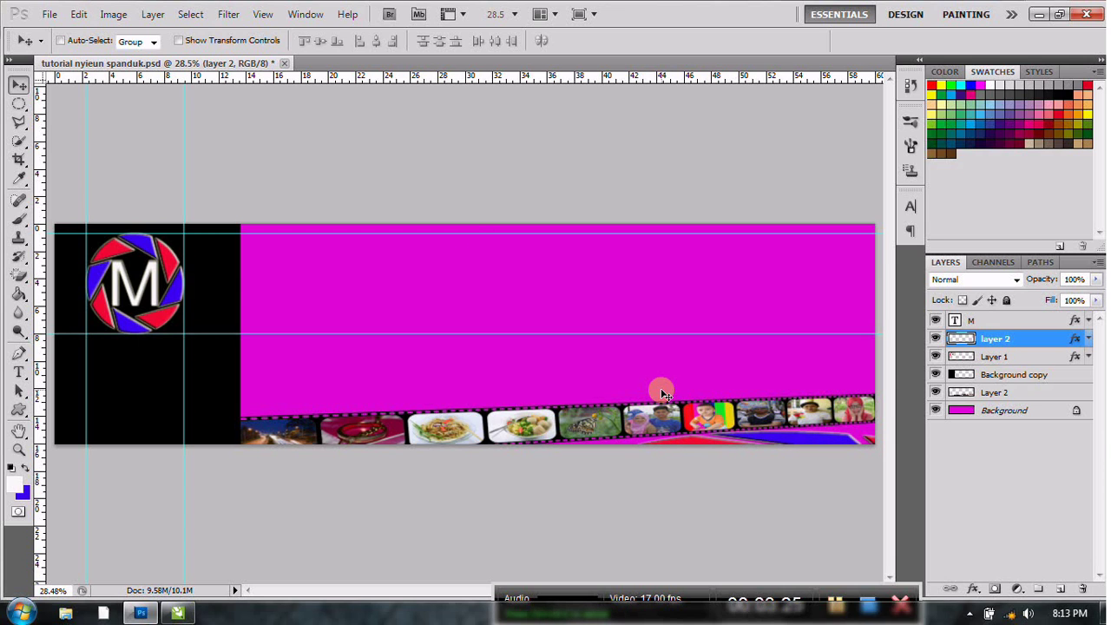
left_click(999, 341)
right_click(998, 341)
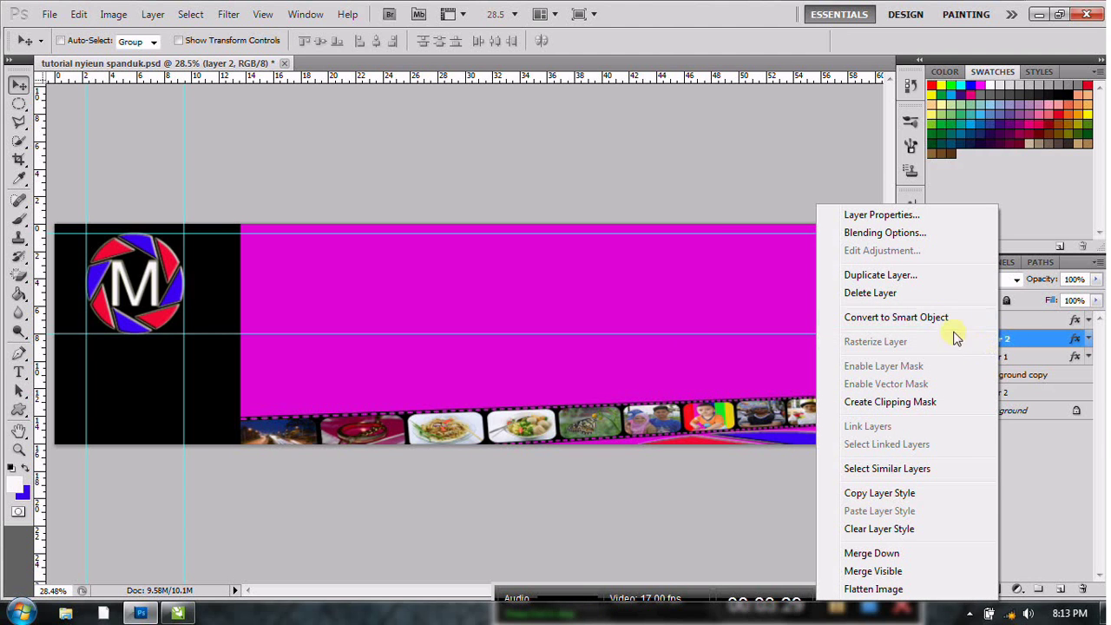
left_click(904, 276)
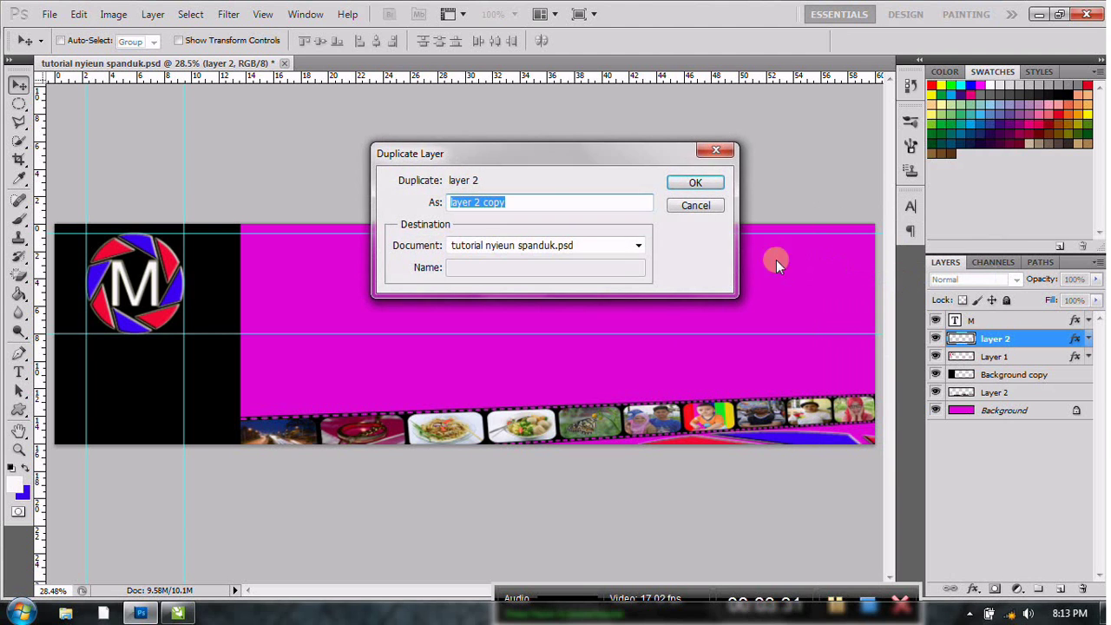
key("BackSpace")
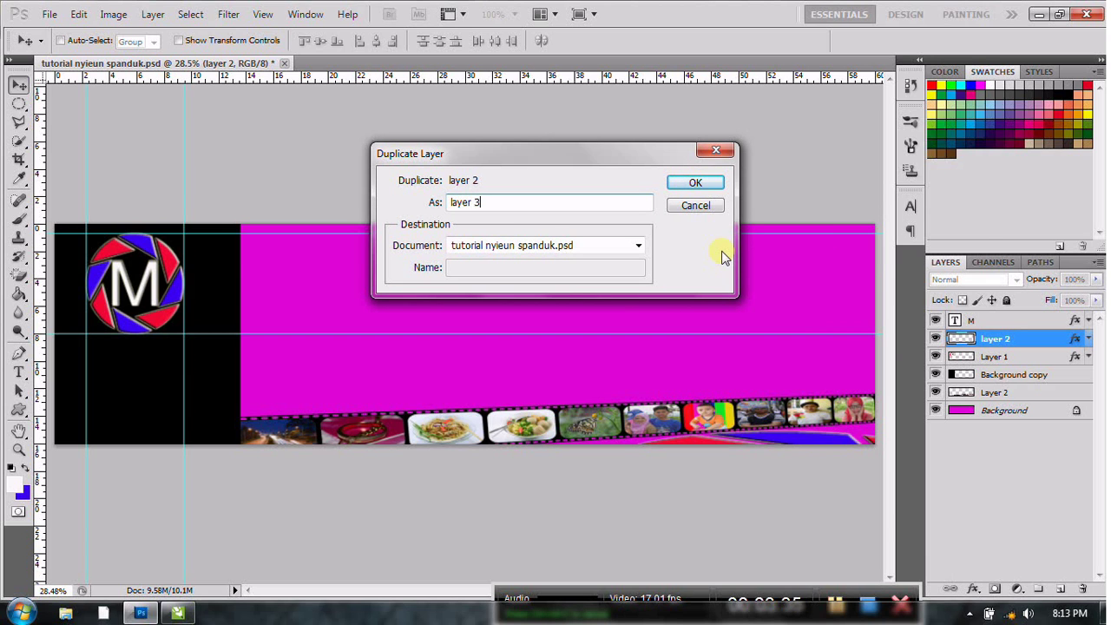
left_click(677, 184)
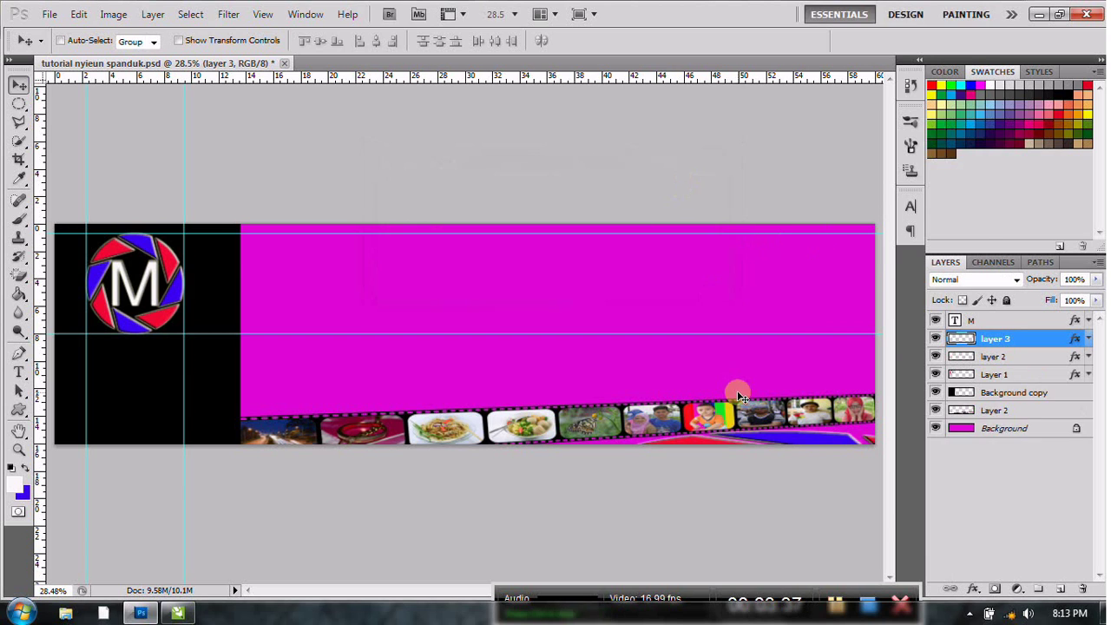
mouse_move(780, 441)
left_mouse_down()
mouse_move(500, 184)
mouse_move(431, 168)
mouse_move(443, 154)
mouse_move(421, 160)
left_mouse_up()
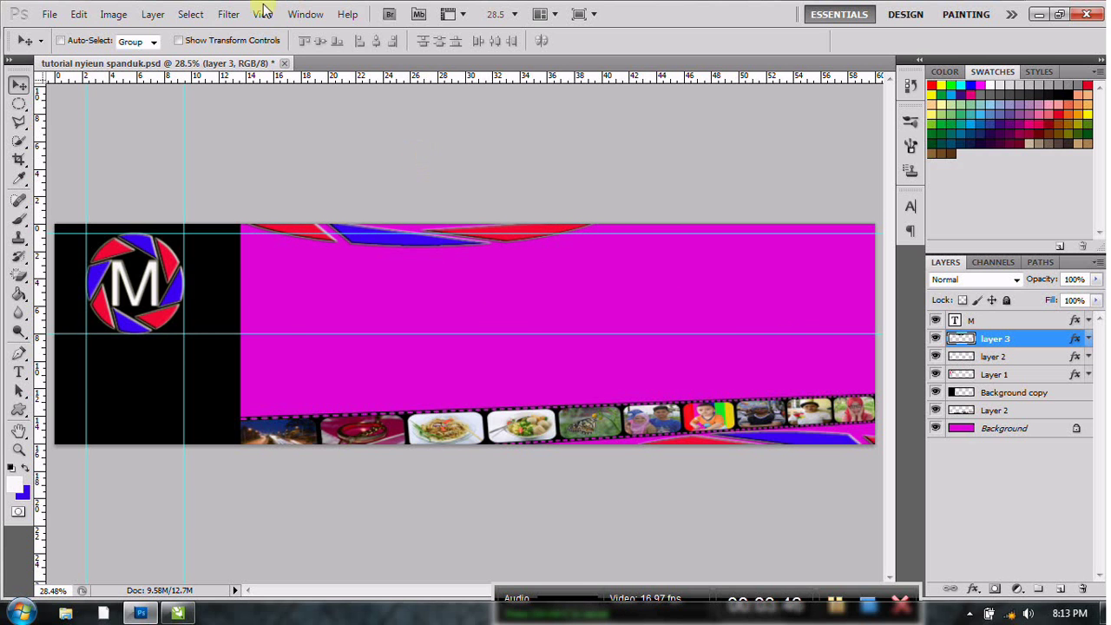
Free Transform layer 3 to about 195% width and 96.5% height and apply it.
left_click(79, 12)
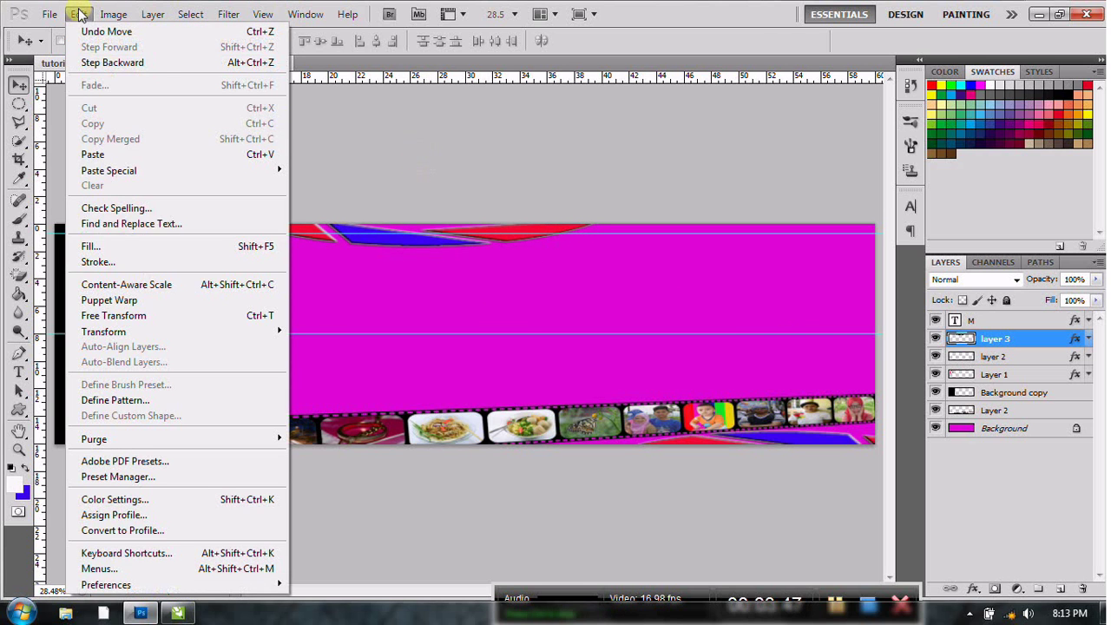
left_click(151, 315)
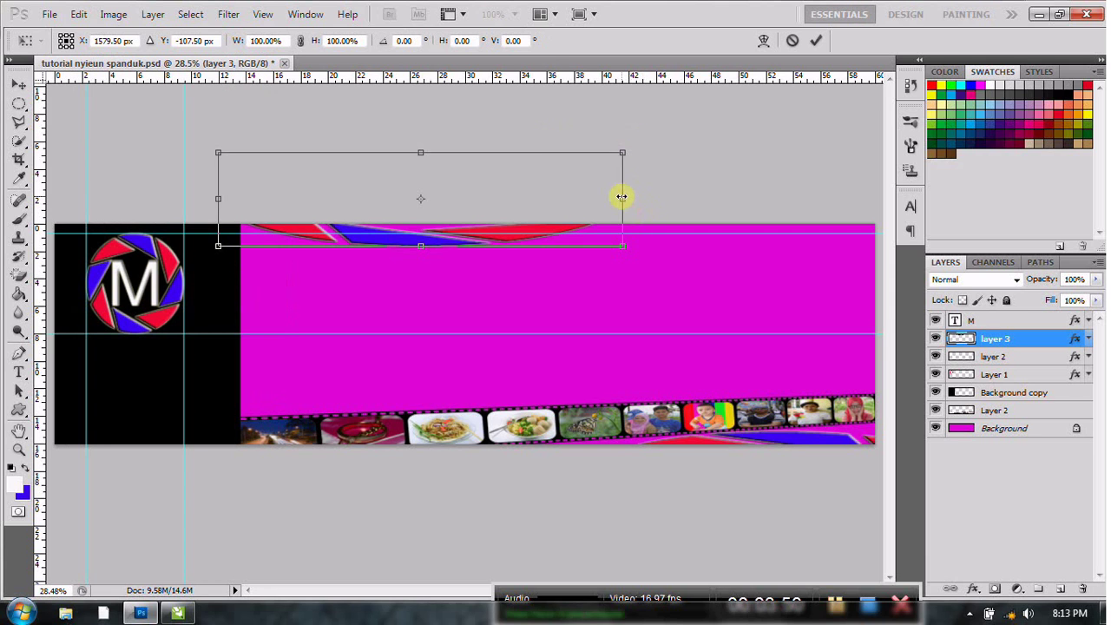
left_click_drag(619, 198, 1005, 155)
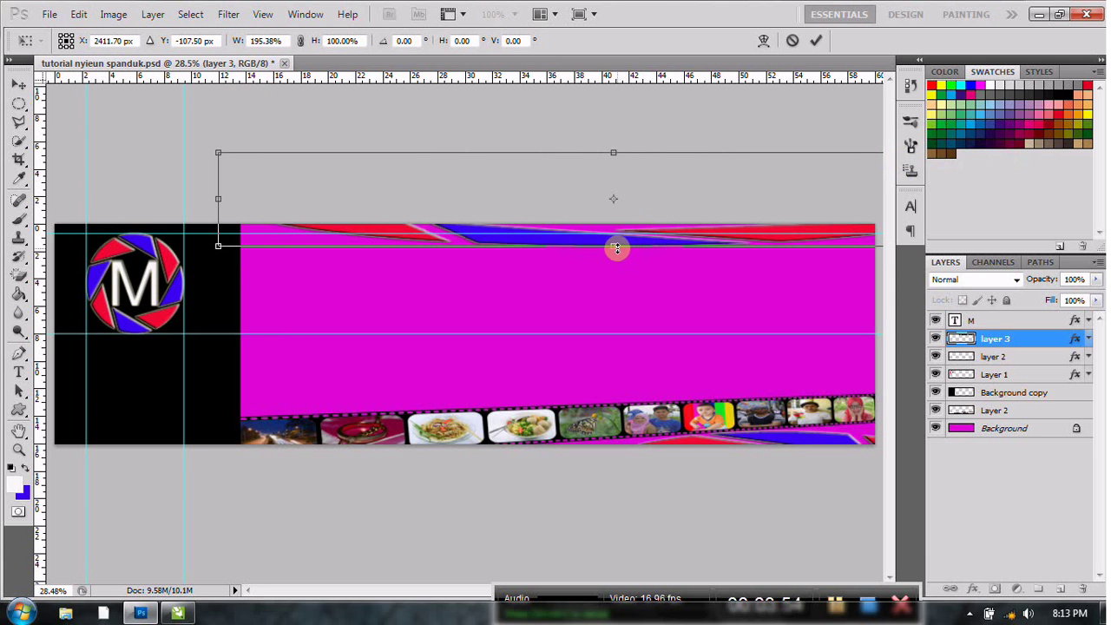
left_click_drag(616, 248, 617, 245)
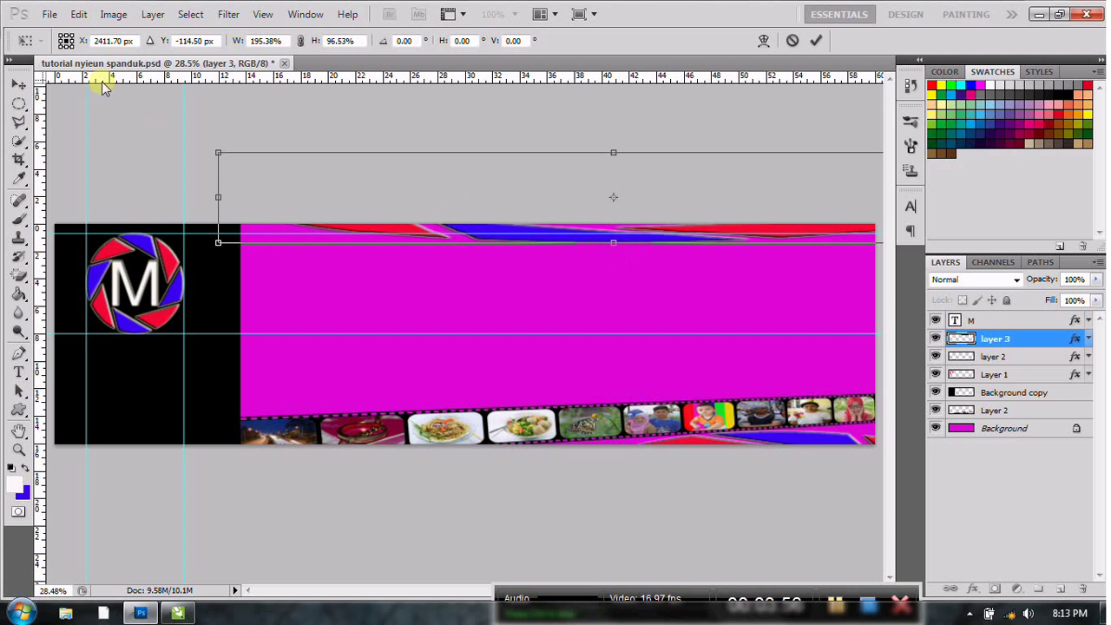
left_click(16, 82)
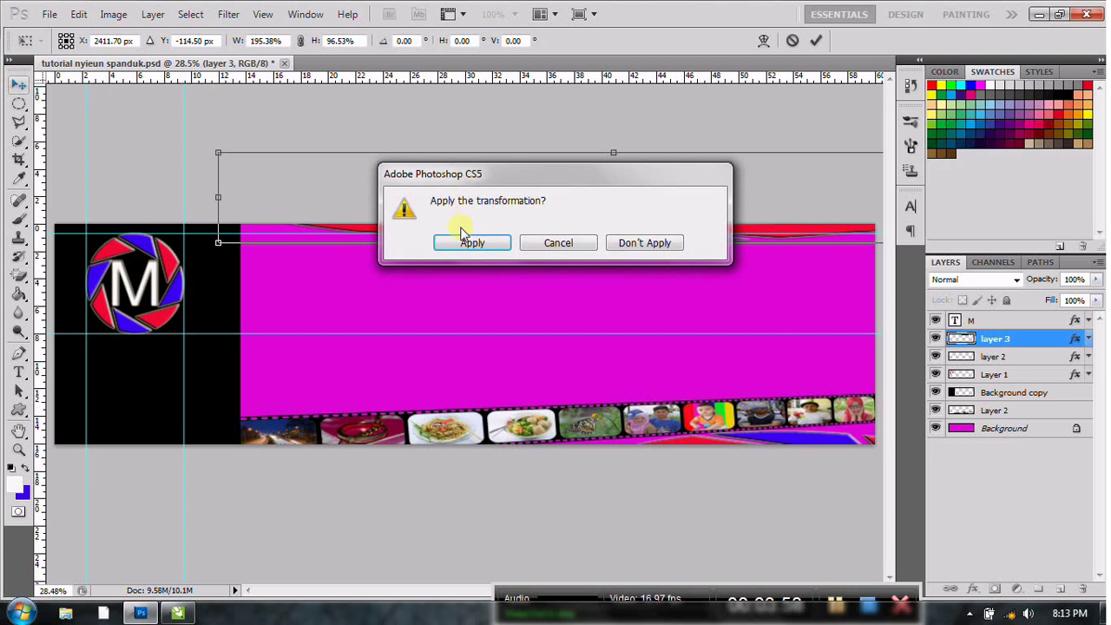
left_click(465, 244)
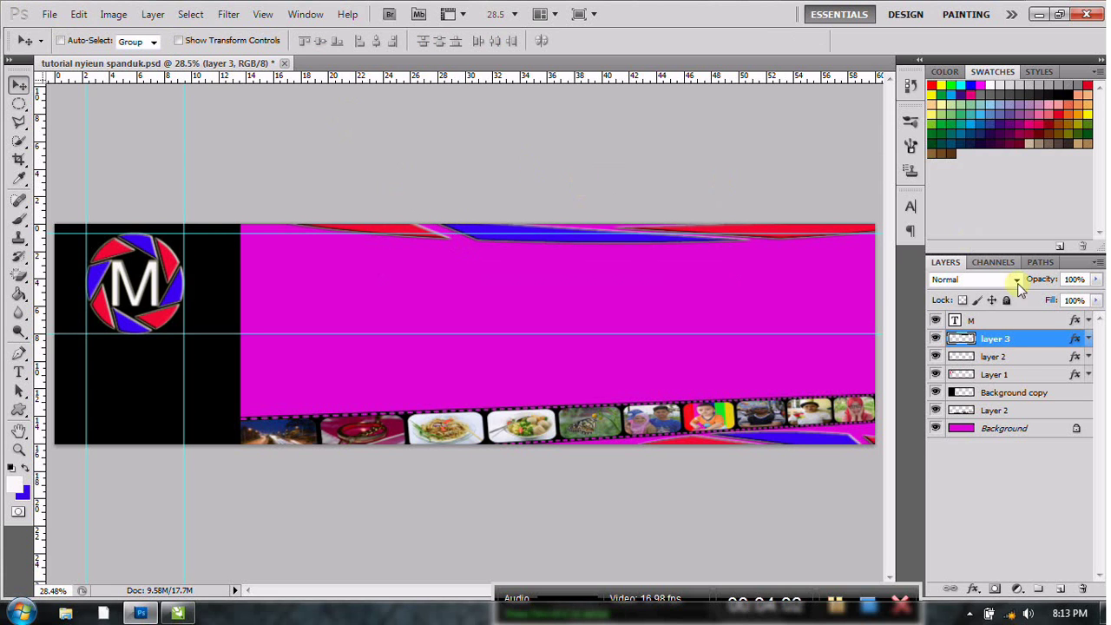
Duplicate the top swoosh layer 3 as a new layer named 'layer 4'.
right_click(1019, 342)
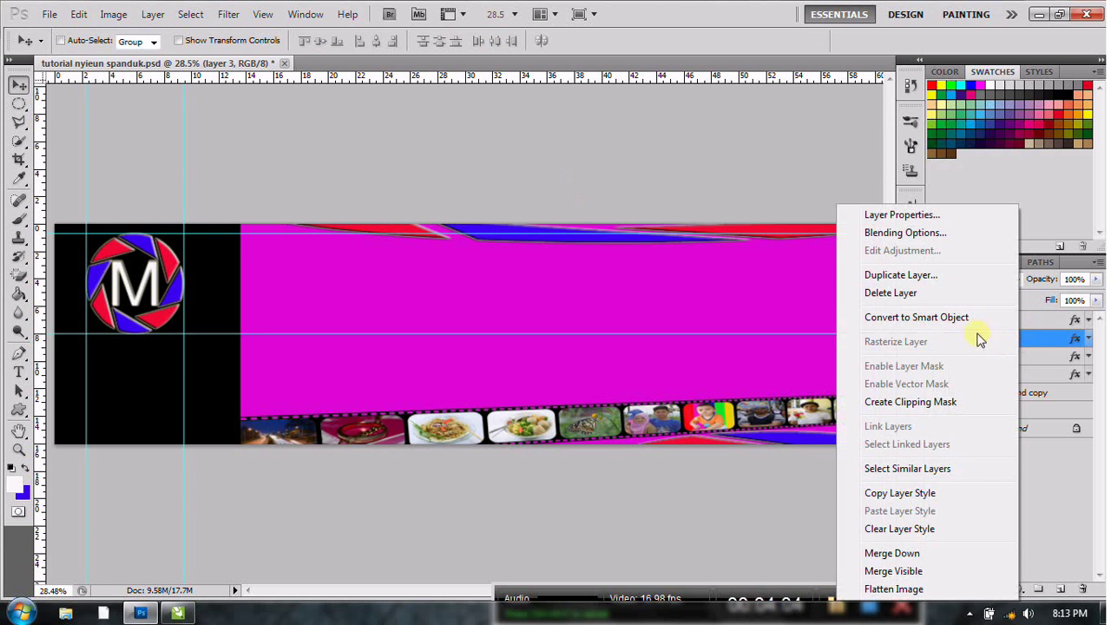
left_click(914, 276)
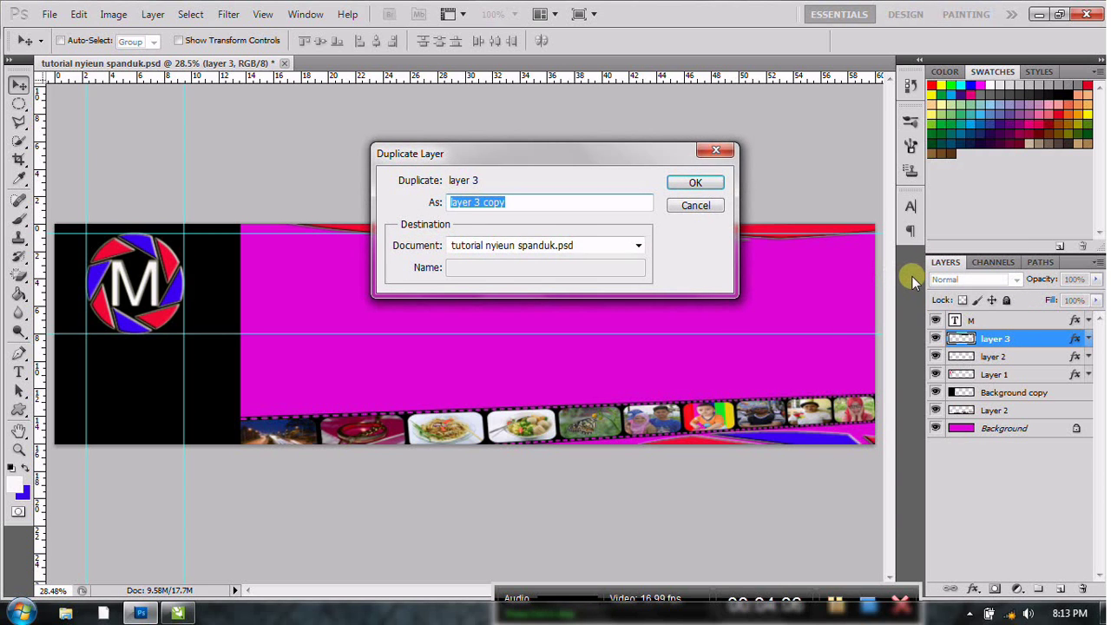
key("BackSpace")
type("la")
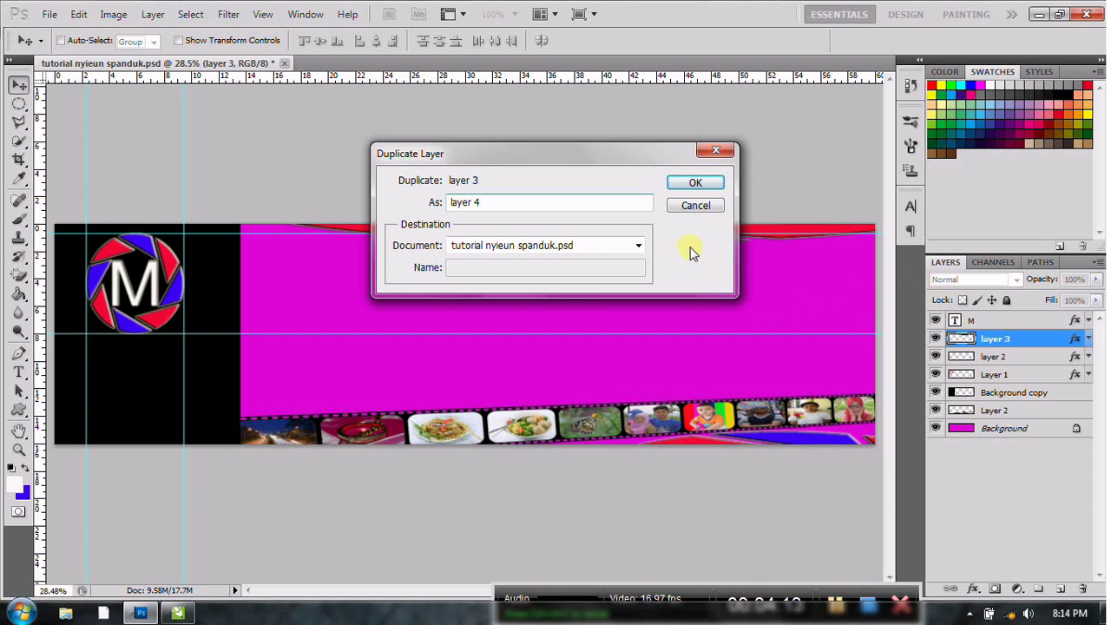
left_click(692, 182)
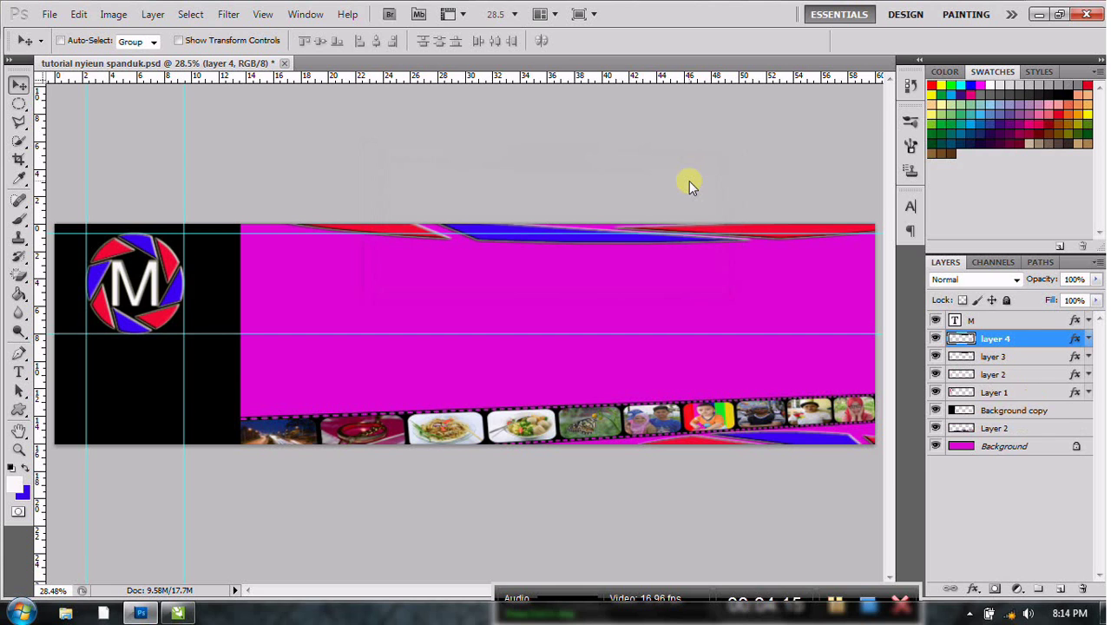
left_click(571, 262)
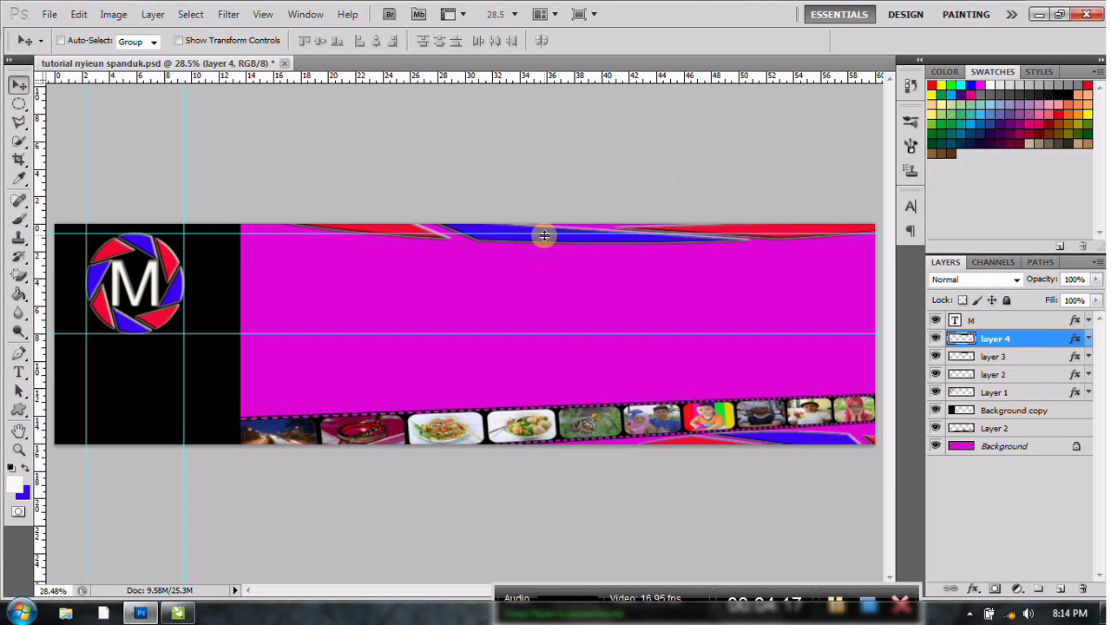
Move the layer 4 swoosh down and squeeze it to about 20% width along the right edge.
left_click_drag(543, 234, 547, 290)
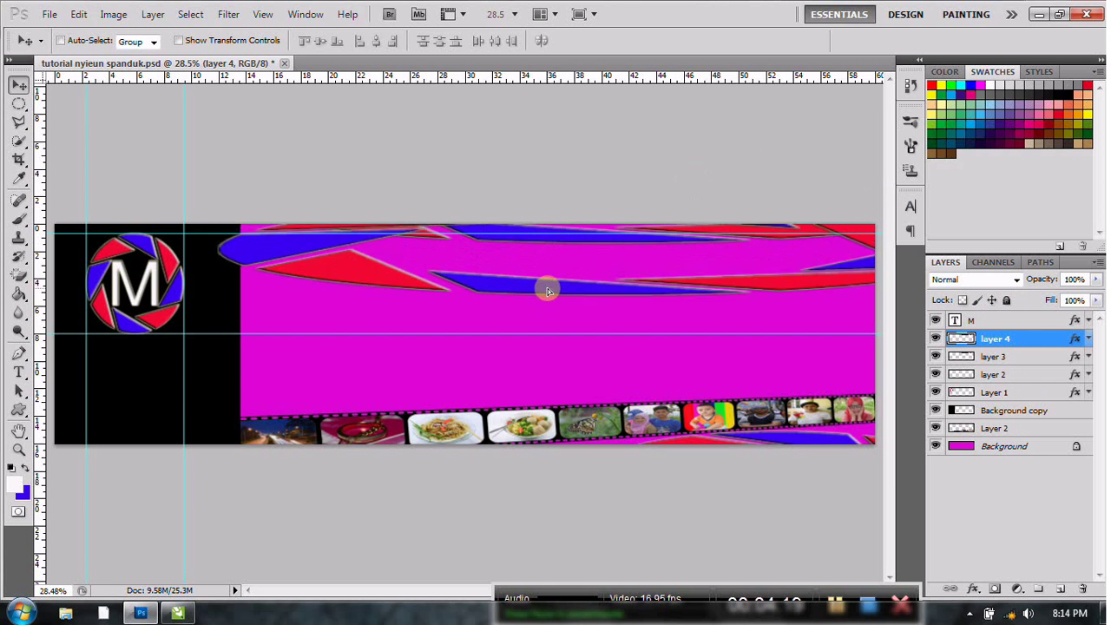
left_click(78, 15)
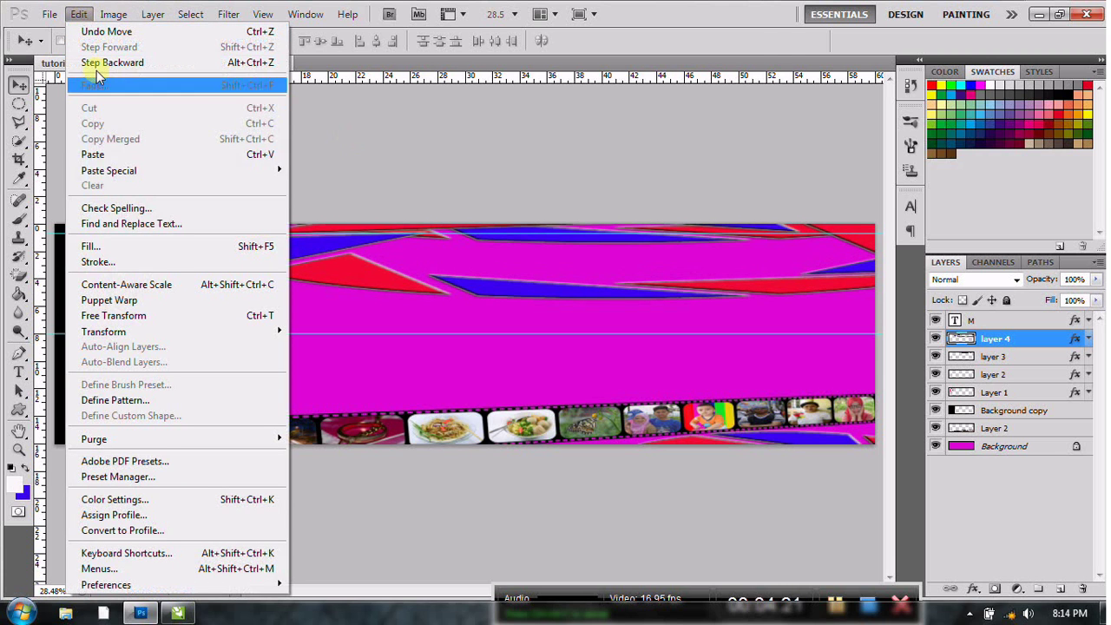
left_click(136, 315)
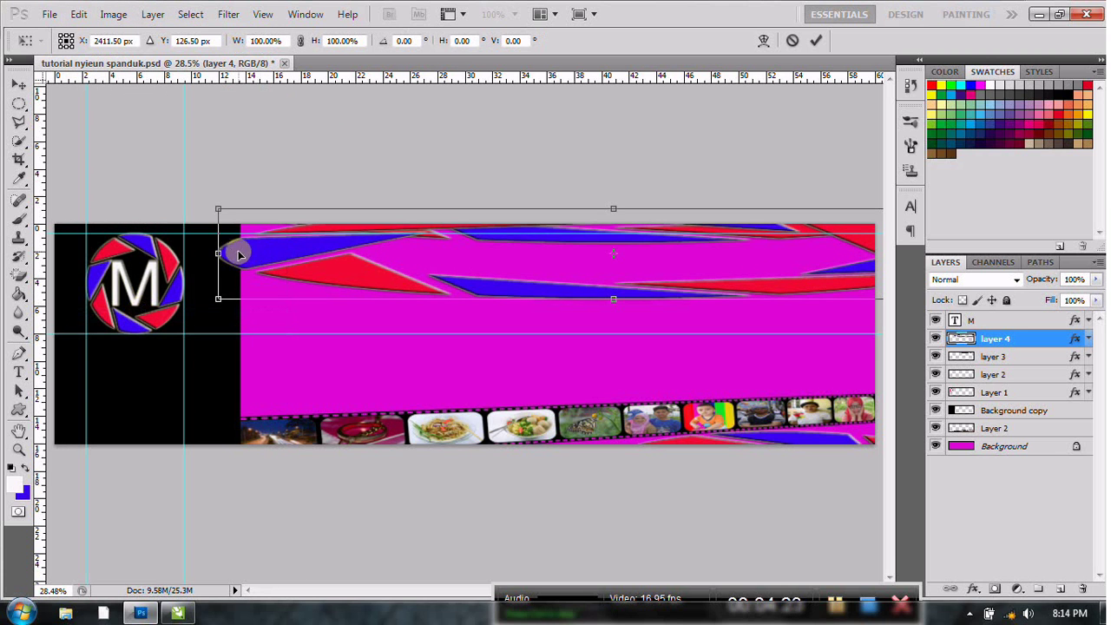
mouse_move(218, 254)
left_mouse_down()
mouse_move(810, 306)
mouse_move(865, 298)
mouse_move(865, 428)
left_mouse_up()
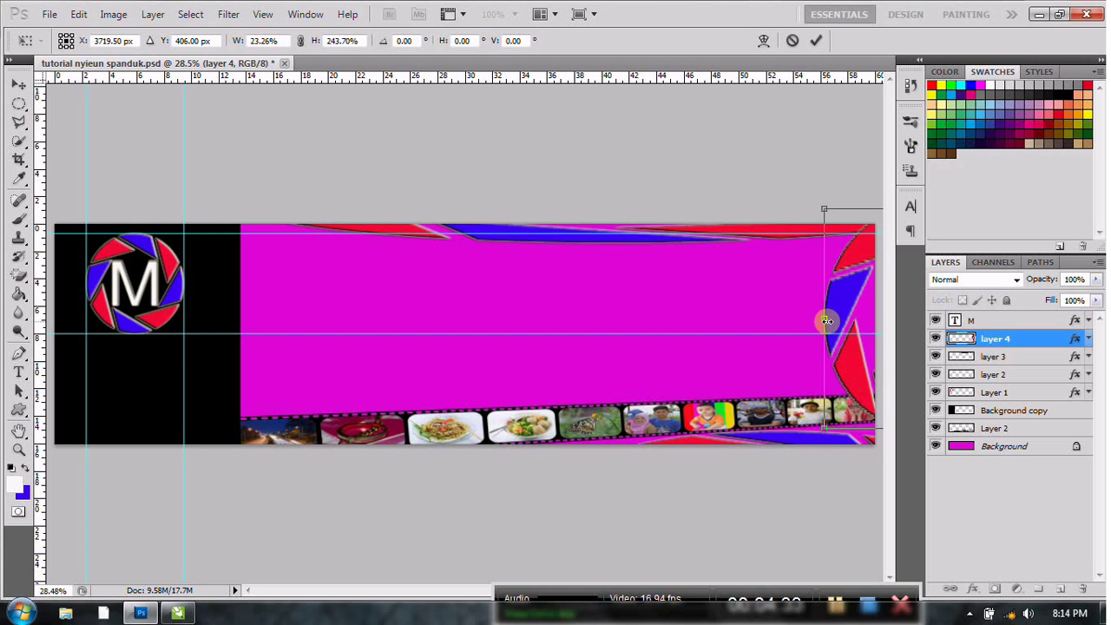
left_click_drag(825, 321, 844, 321)
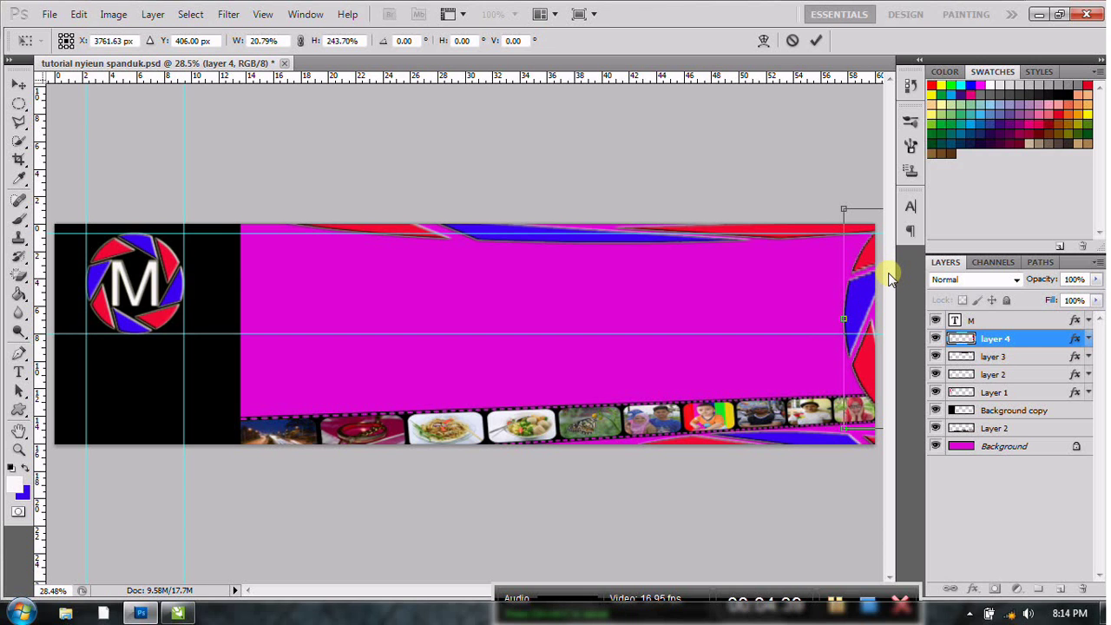
left_click_drag(843, 319, 856, 316)
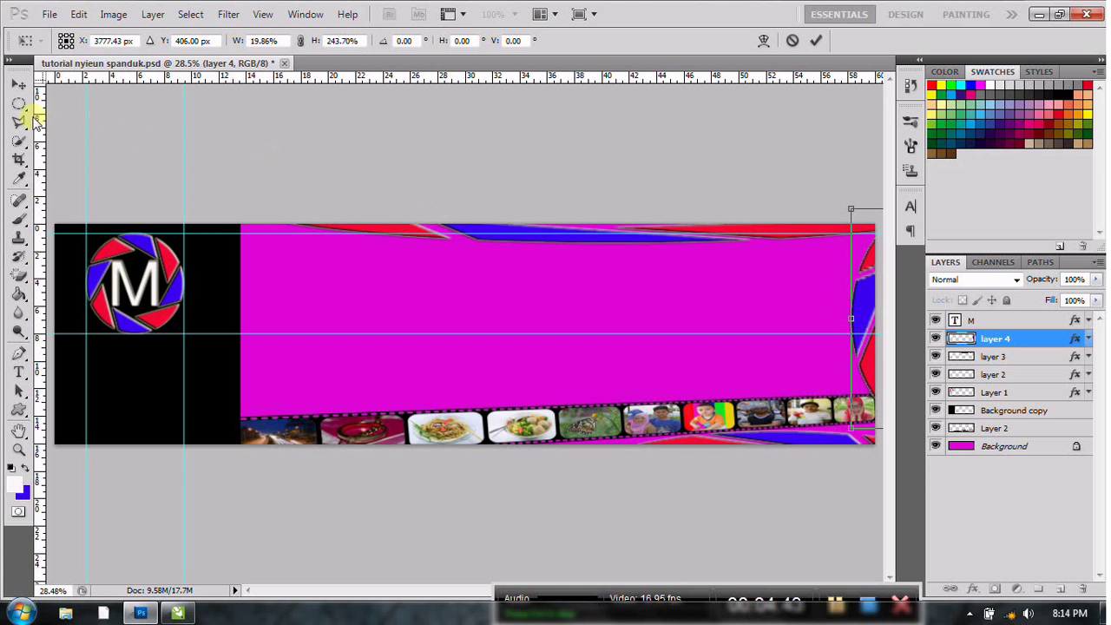
left_click(21, 91)
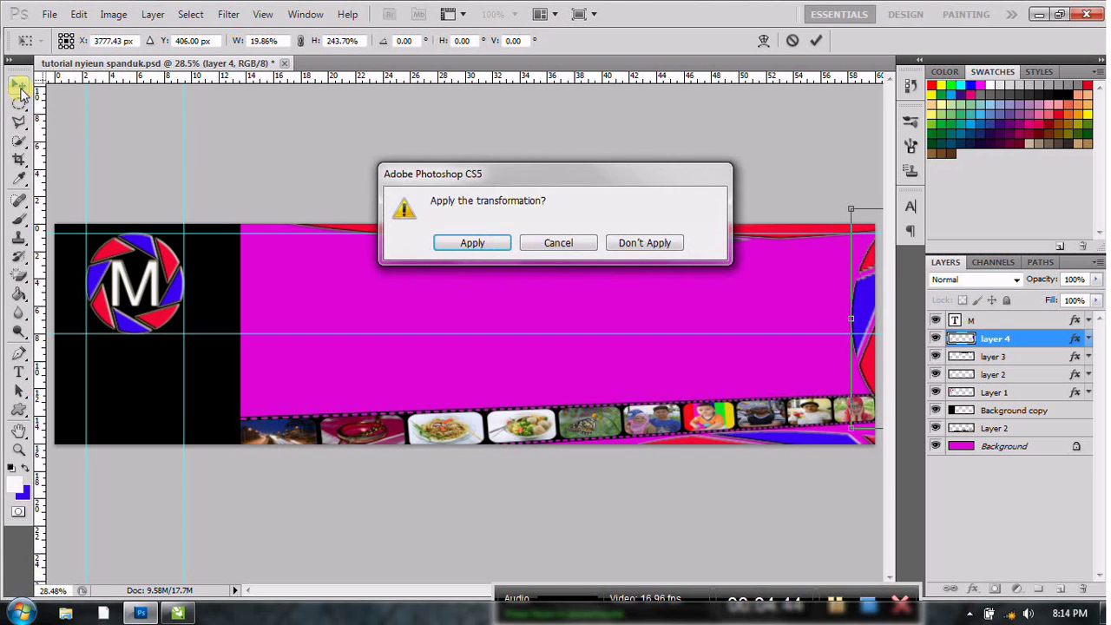
left_click(473, 238)
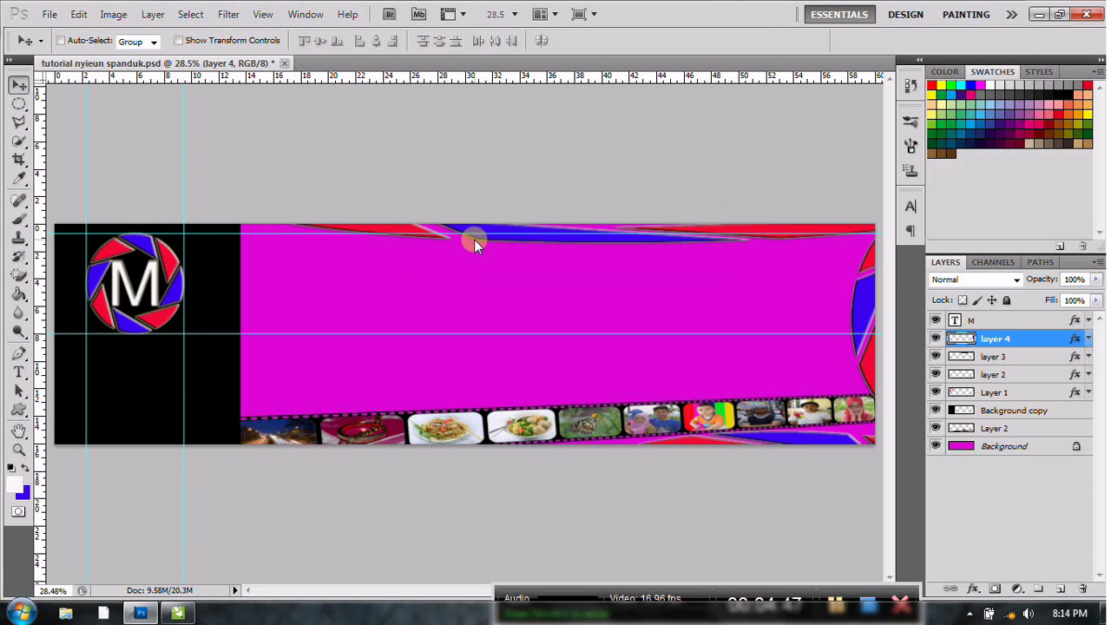
Move the M layer lower in the stack and lower layer 4's opacity.
left_click(983, 320)
left_click_drag(983, 322, 985, 406)
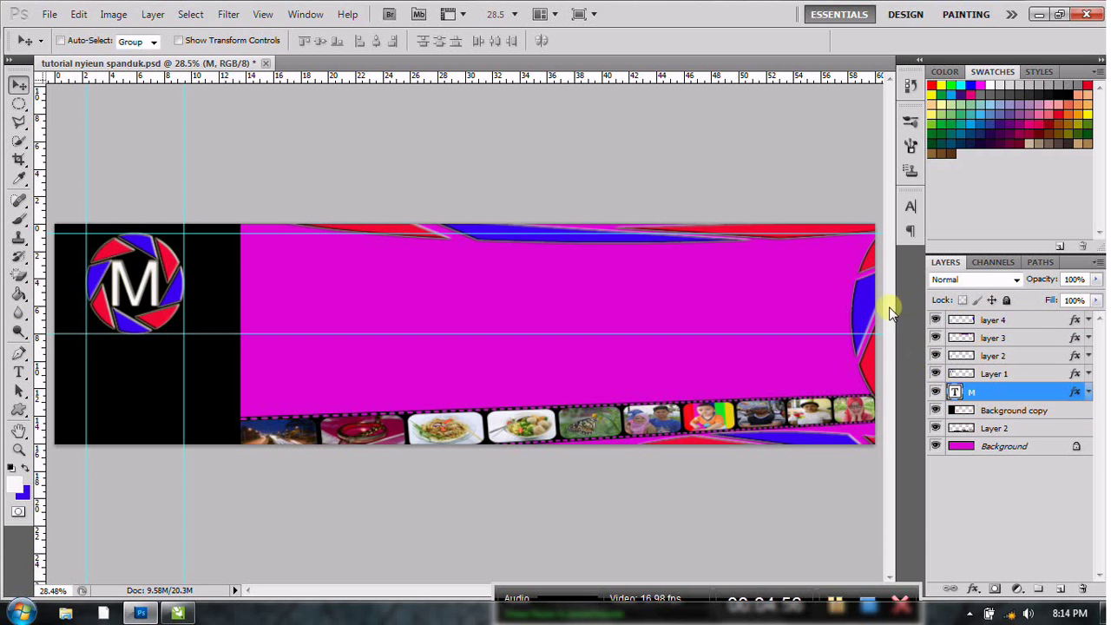
left_click(1009, 321)
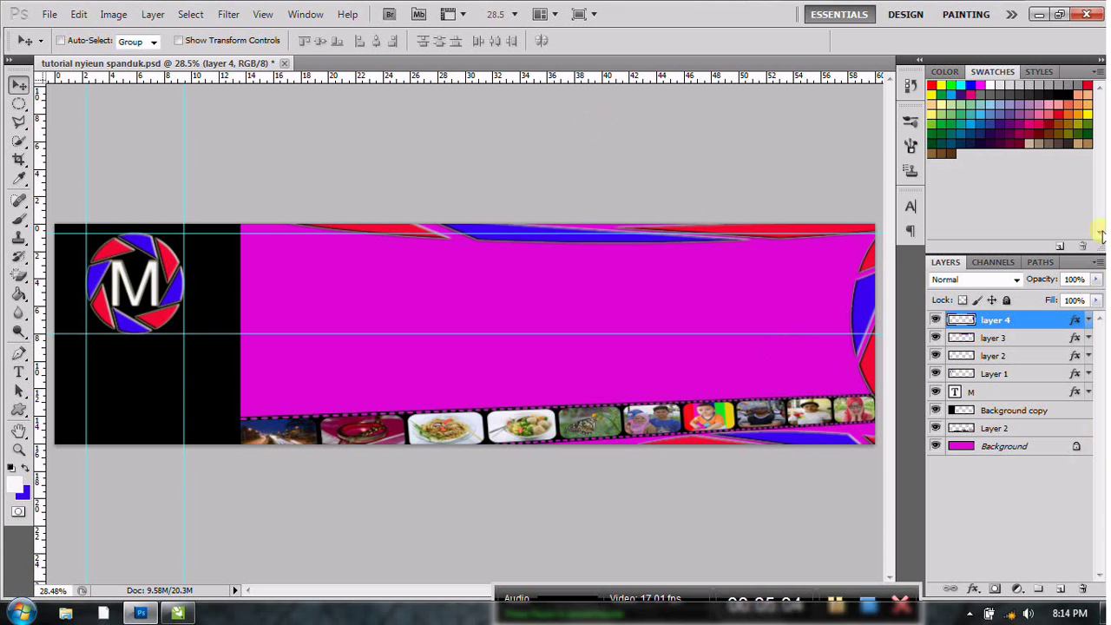
left_click(1089, 278)
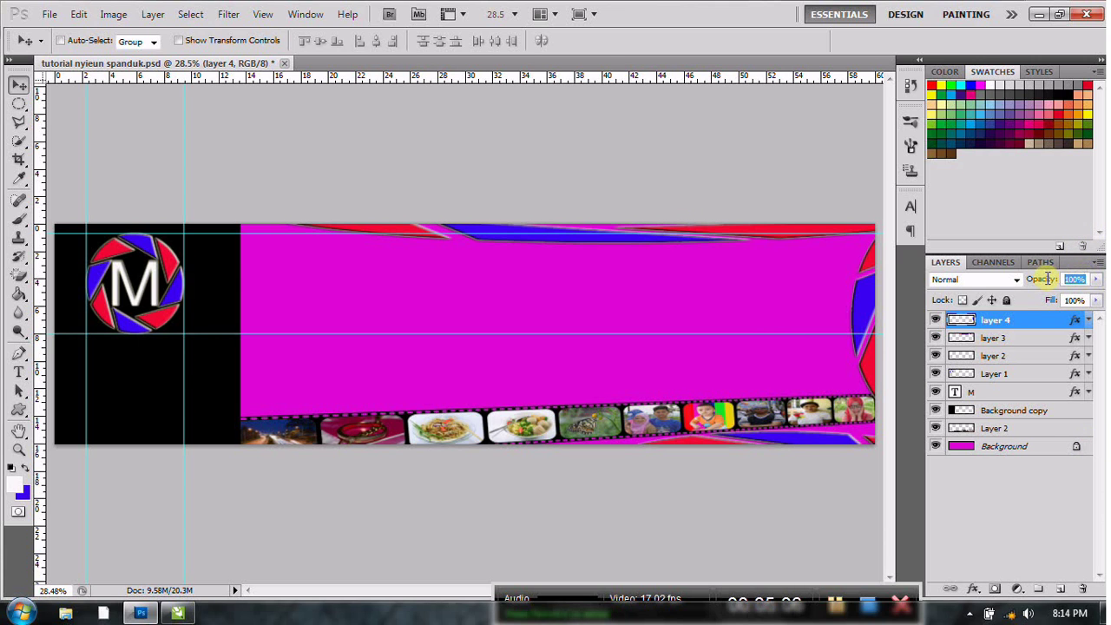
type("20")
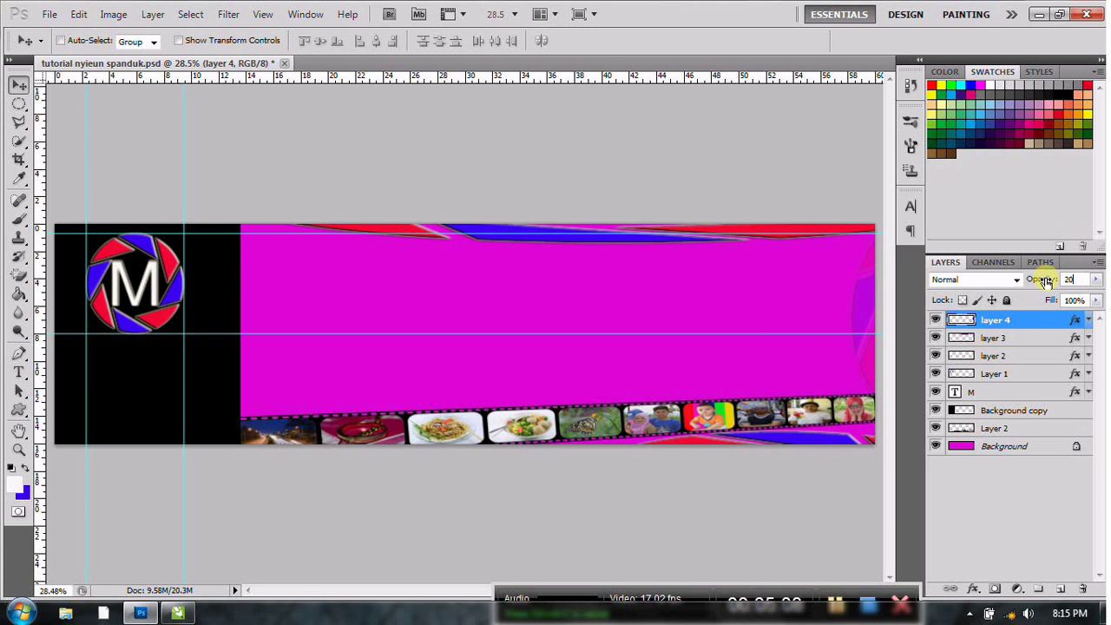
Set layers 3 and 2 to 20% opacity and add a horizontal guide below the logo.
left_click(993, 338)
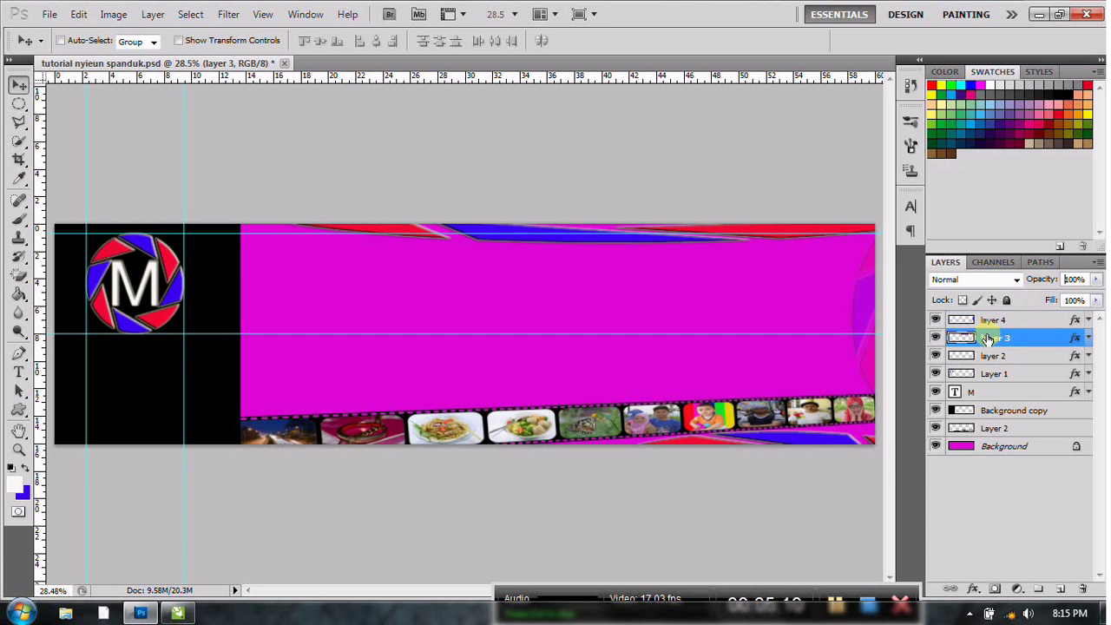
left_click(1074, 280)
left_click(1045, 280)
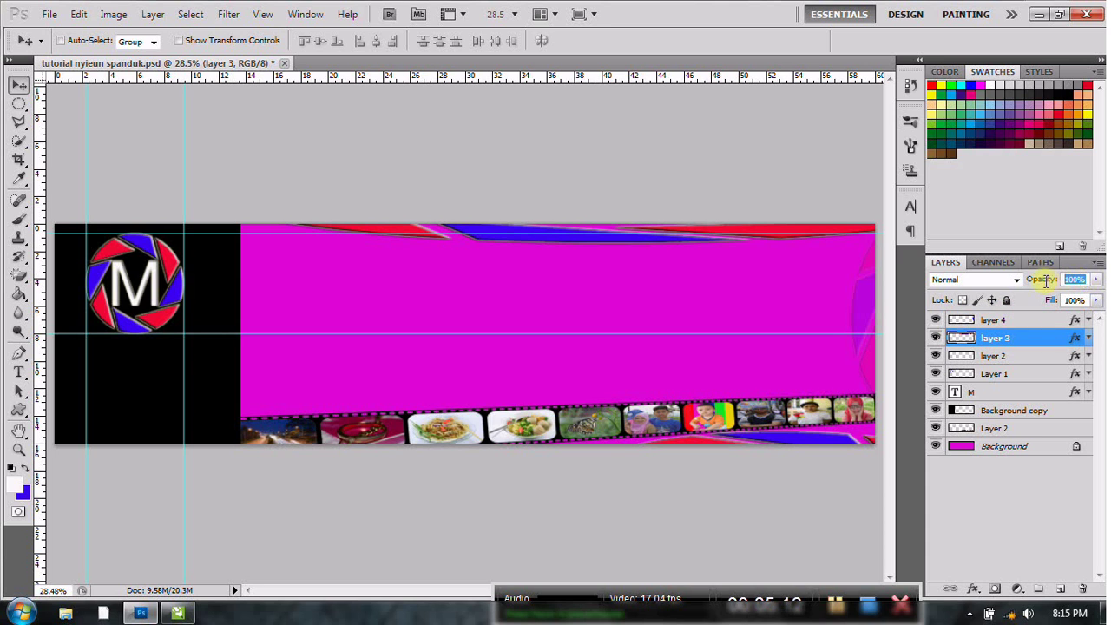
type("20")
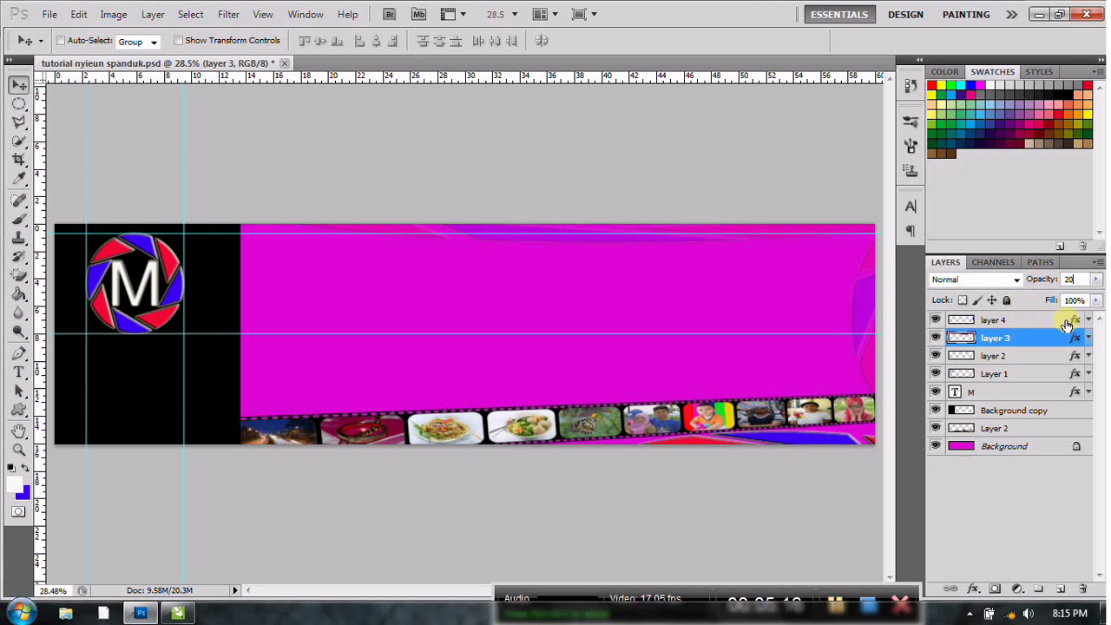
left_click(1029, 357)
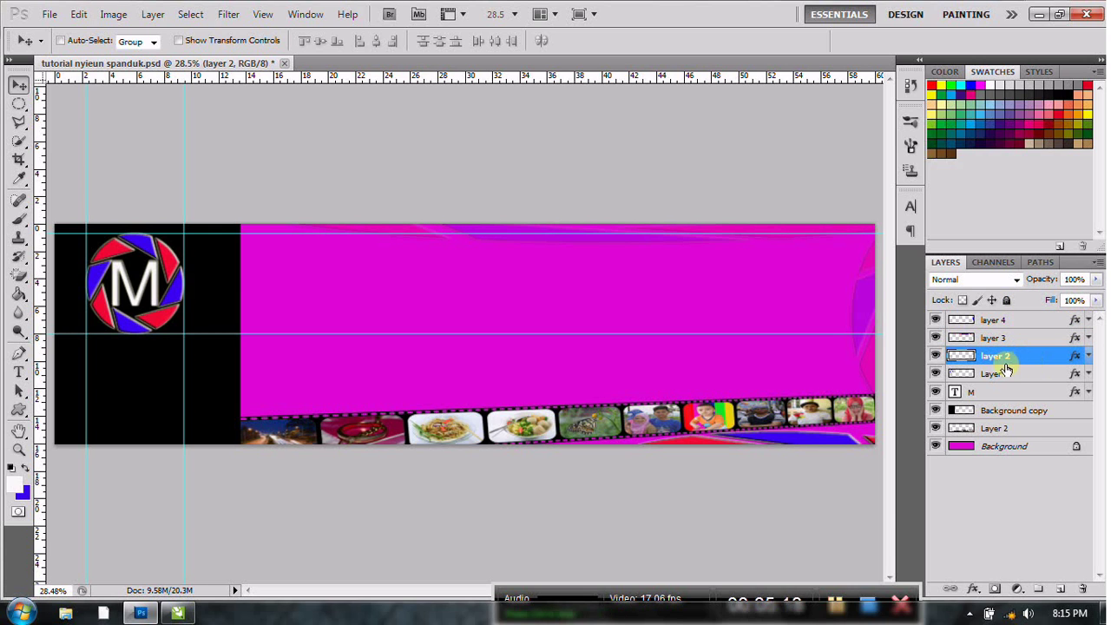
left_click(1085, 278)
type("0")
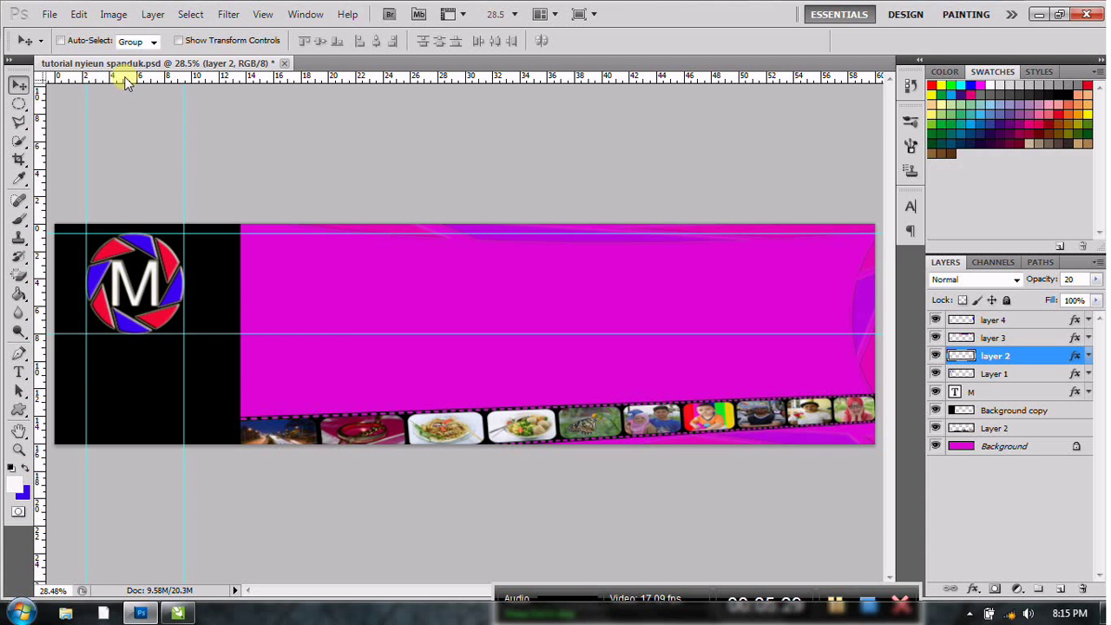
left_click_drag(126, 78, 135, 347)
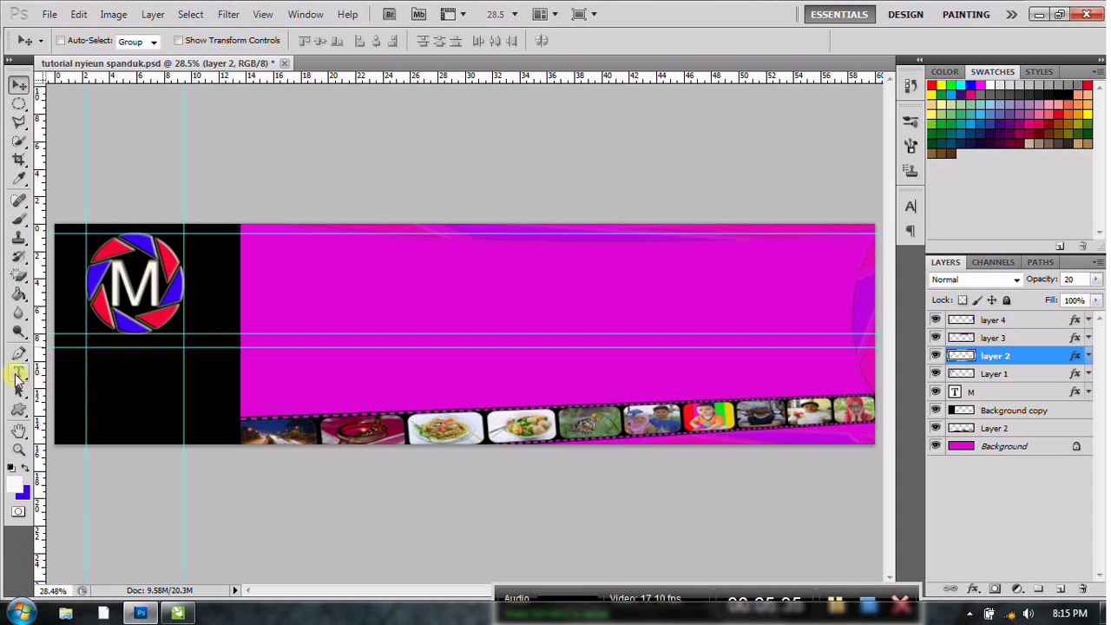
Add the white text 'Macakal' below the M logo.
left_click(19, 371)
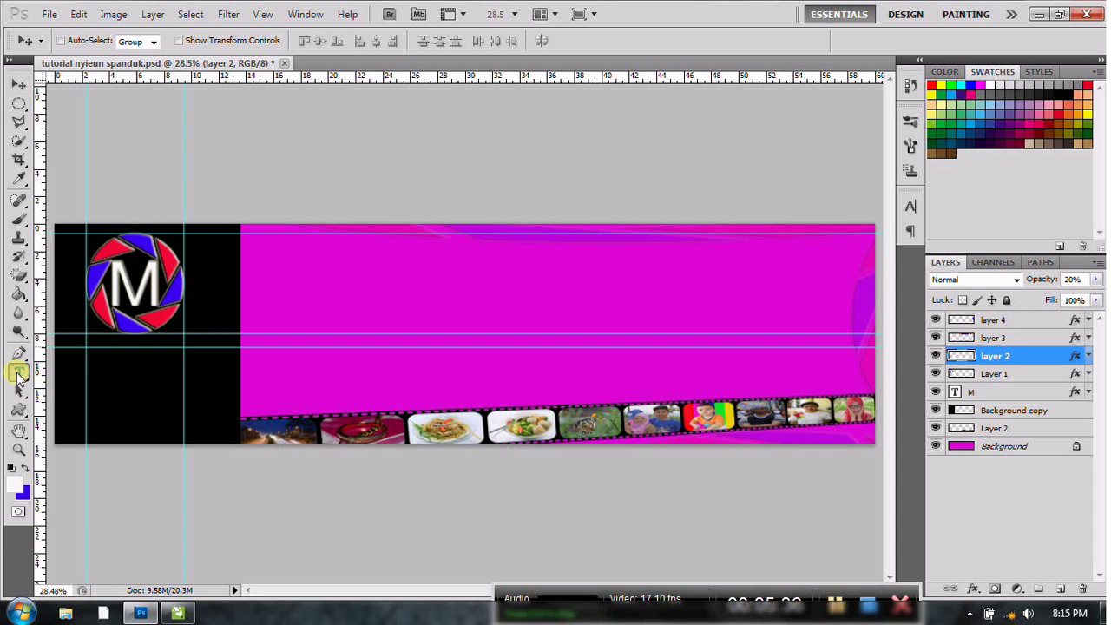
left_click(88, 358)
type("M")
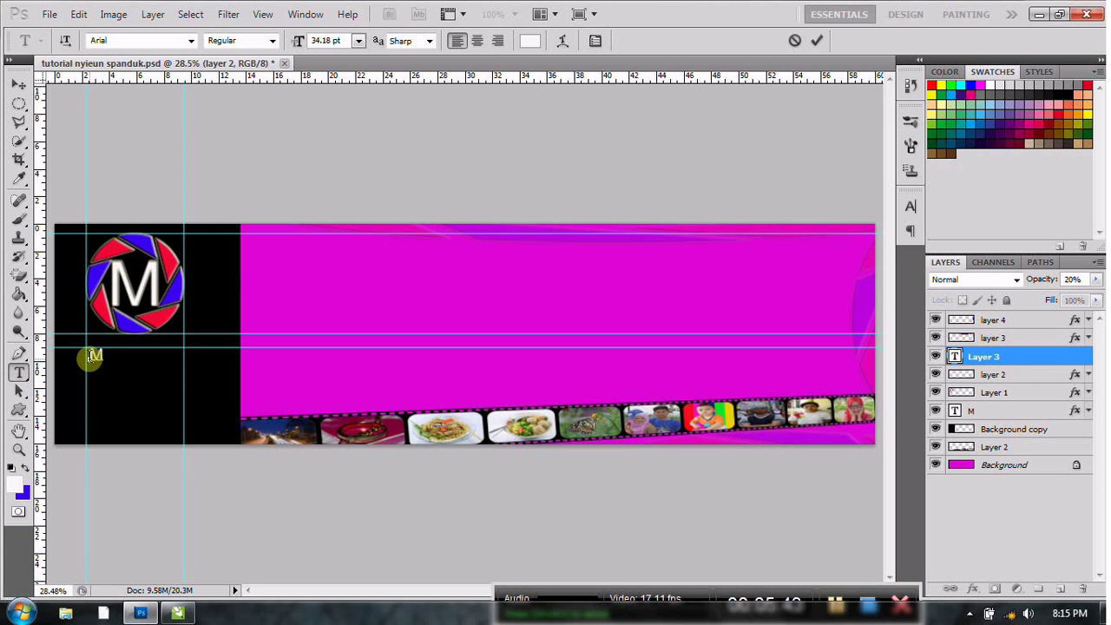
type("acakal")
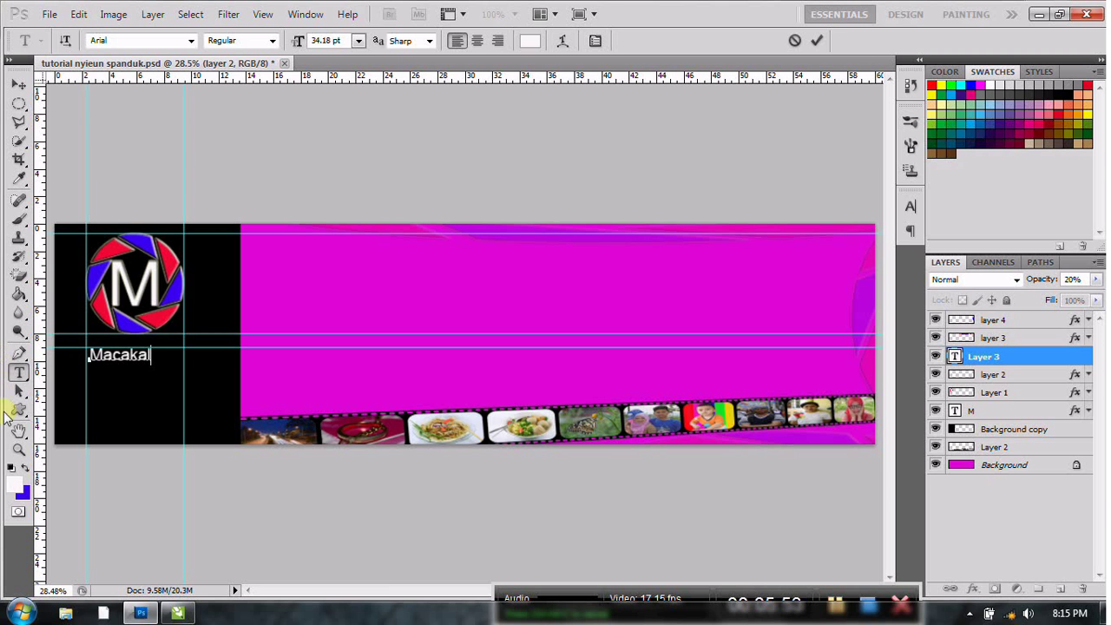
Zoom to 50% on the logo area and start a free transform on Macakal.
left_click(18, 449)
left_click(190, 339)
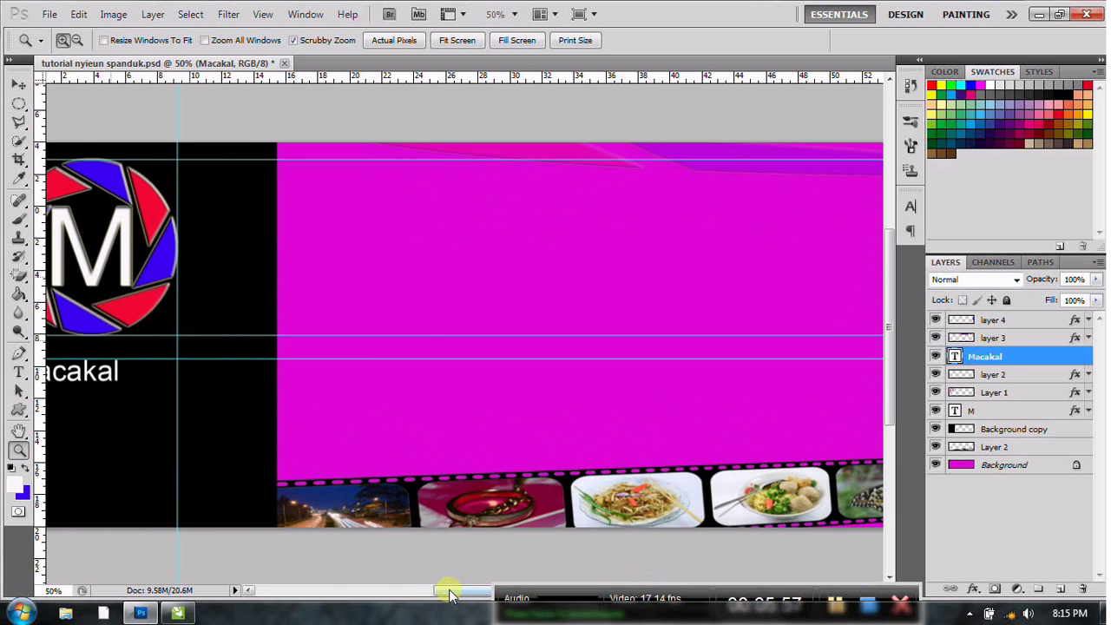
left_click_drag(444, 590, 415, 592)
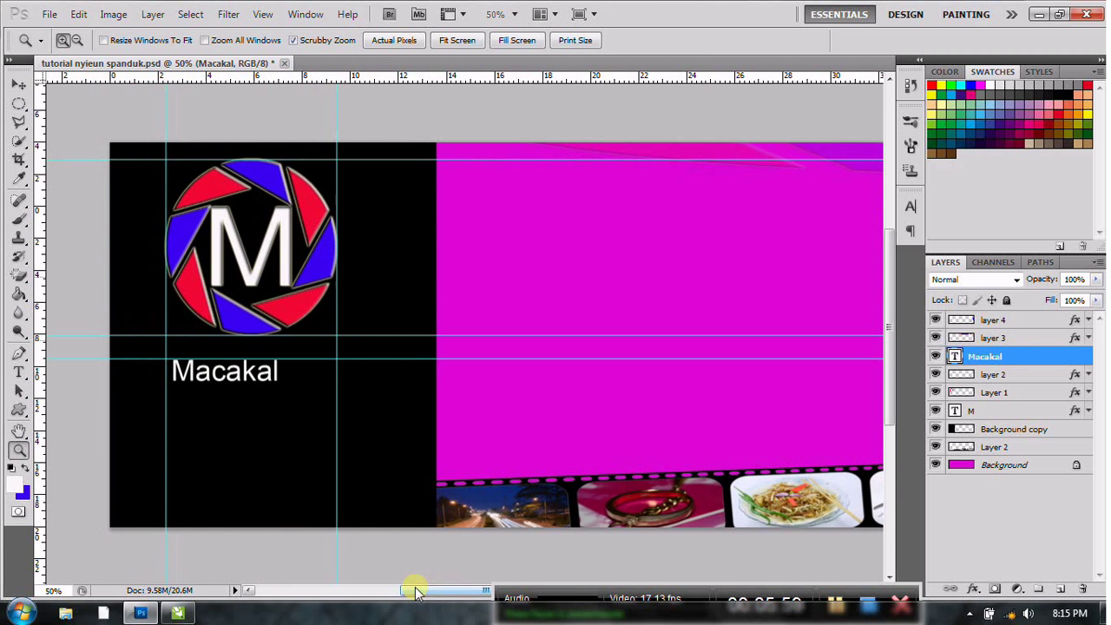
left_click(79, 15)
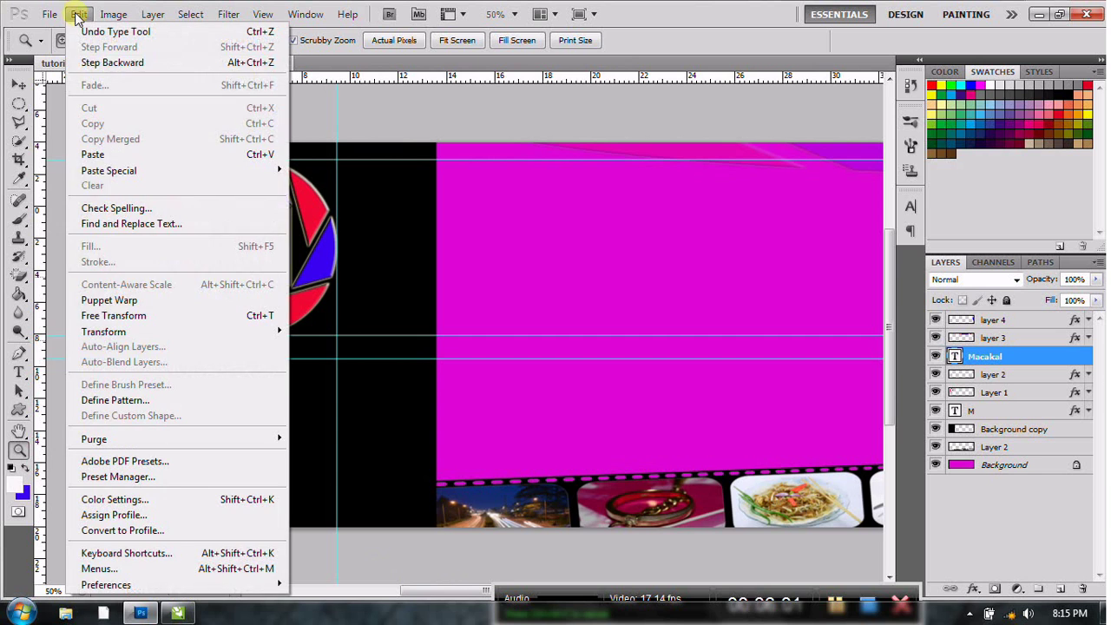
left_click(117, 315)
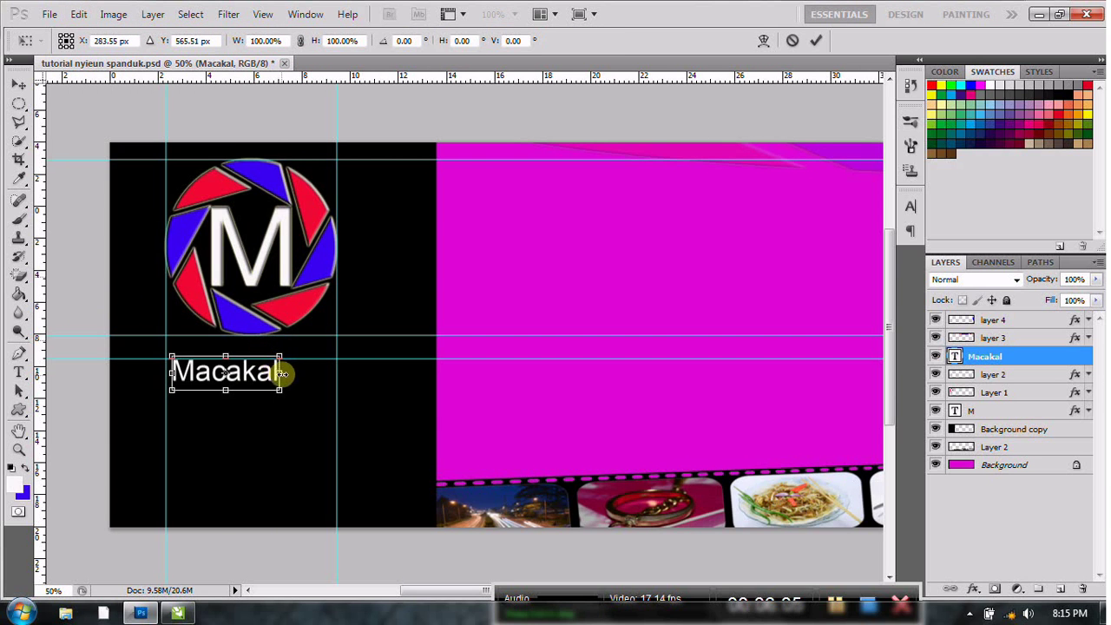
Scale Macakal to about 159% width and 174% height, then add two guides beneath it.
left_click_drag(280, 373, 334, 383)
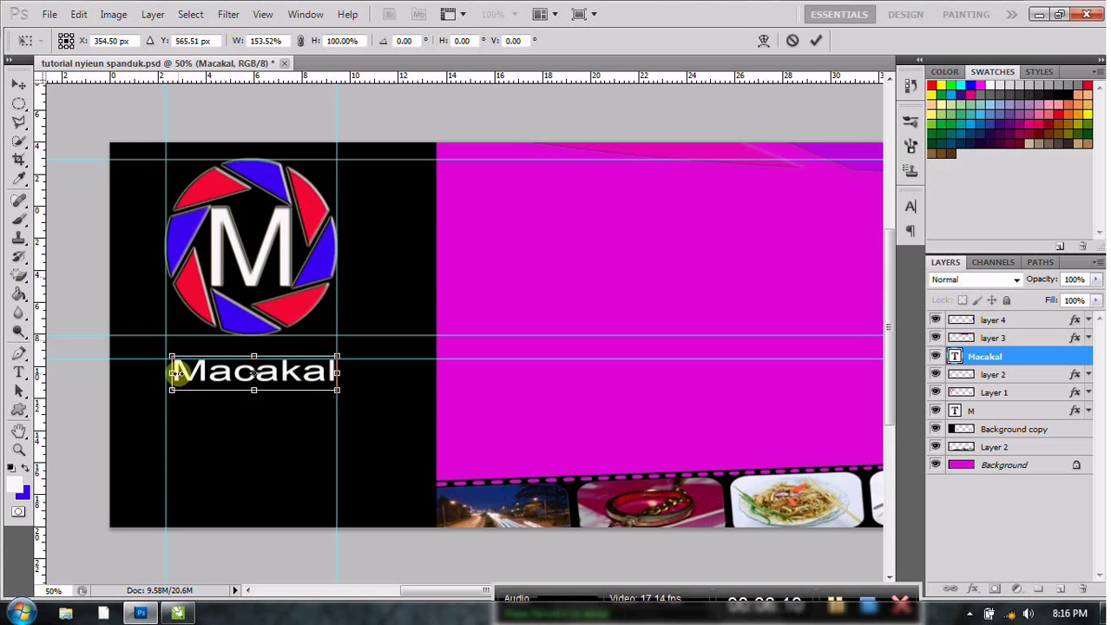
left_click_drag(177, 374, 166, 374)
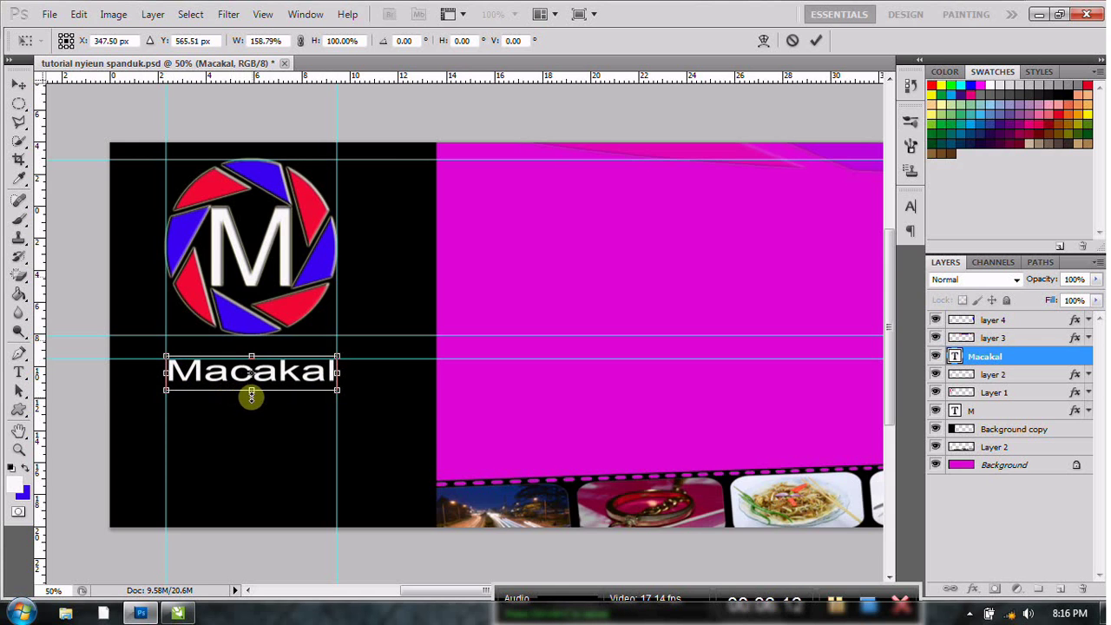
left_click_drag(252, 392, 249, 418)
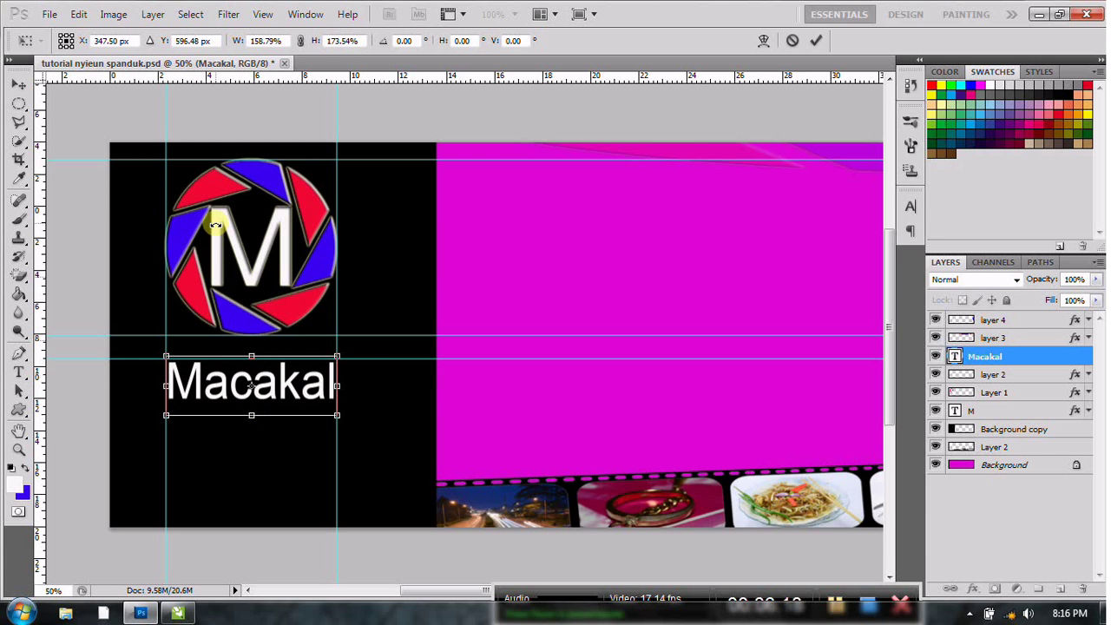
left_click(20, 83)
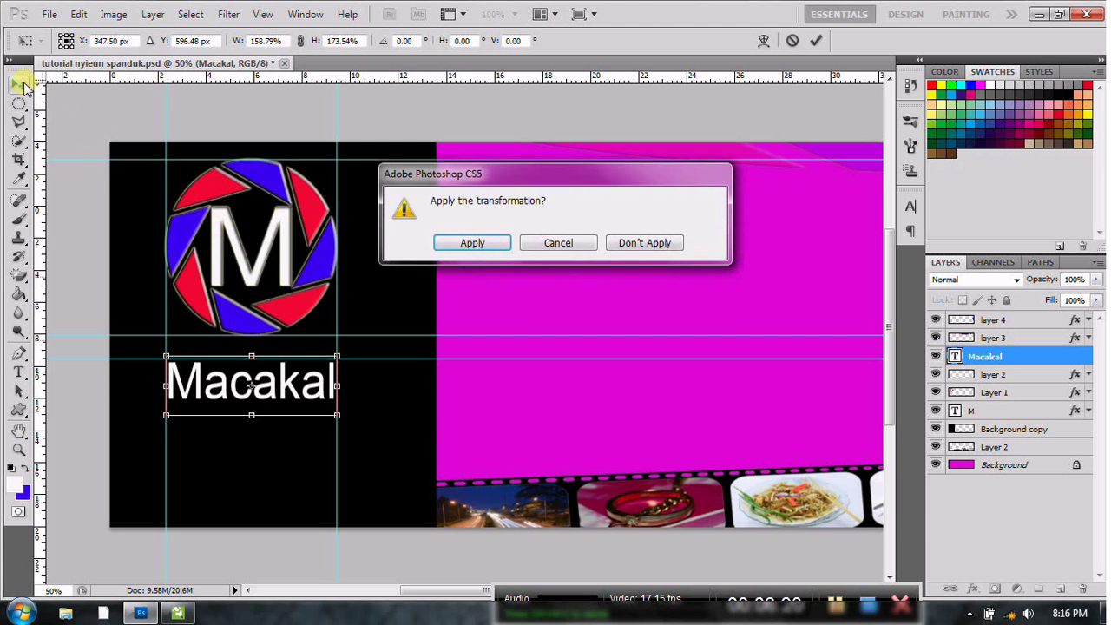
left_click(454, 243)
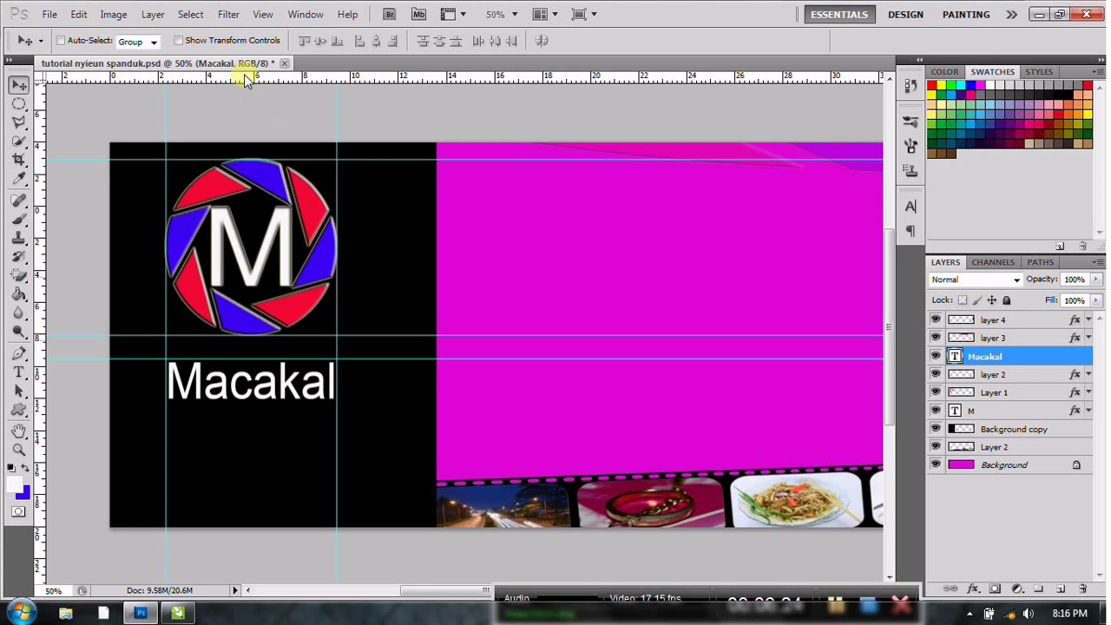
left_click_drag(246, 78, 272, 399)
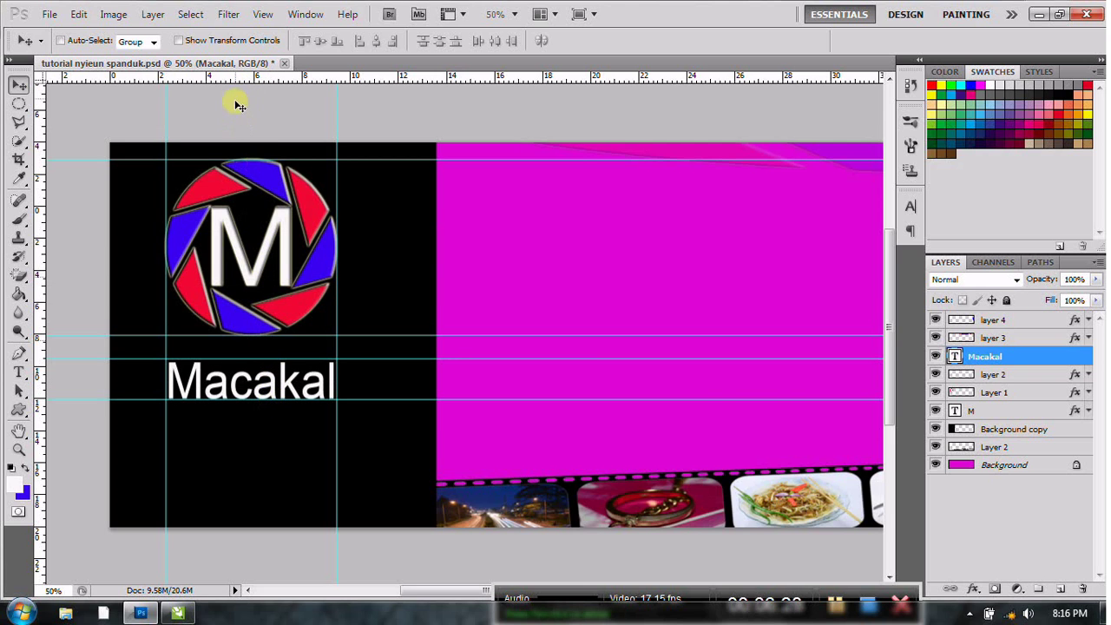
mouse_move(239, 83)
left_mouse_down()
mouse_move(249, 417)
mouse_move(249, 407)
left_mouse_up()
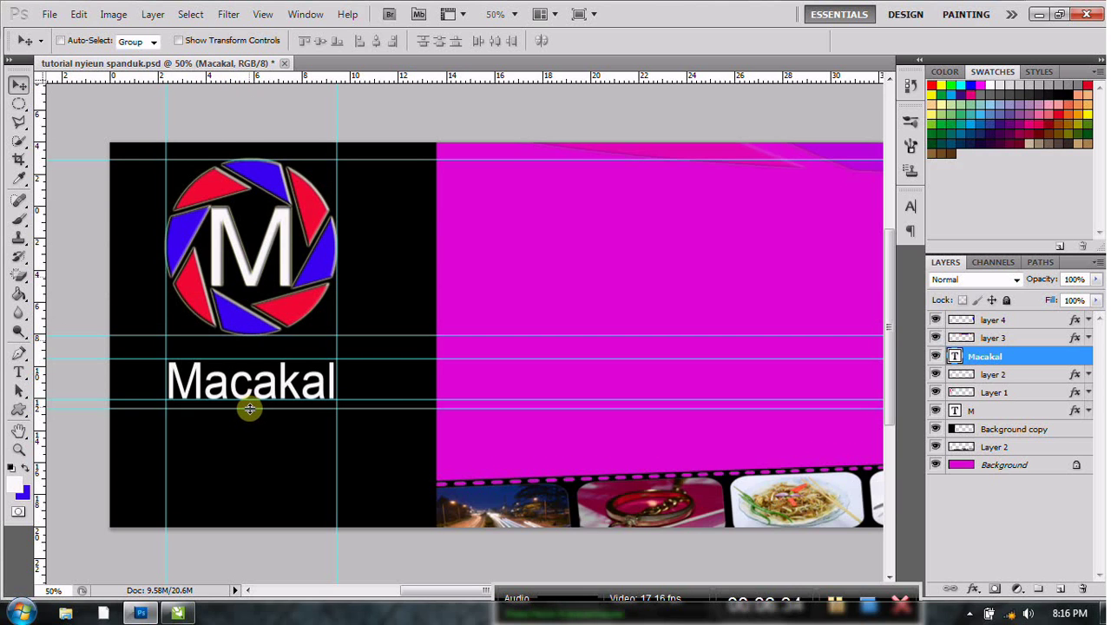
Add the white text 'PHOTO' below Macakal.
left_click(20, 391)
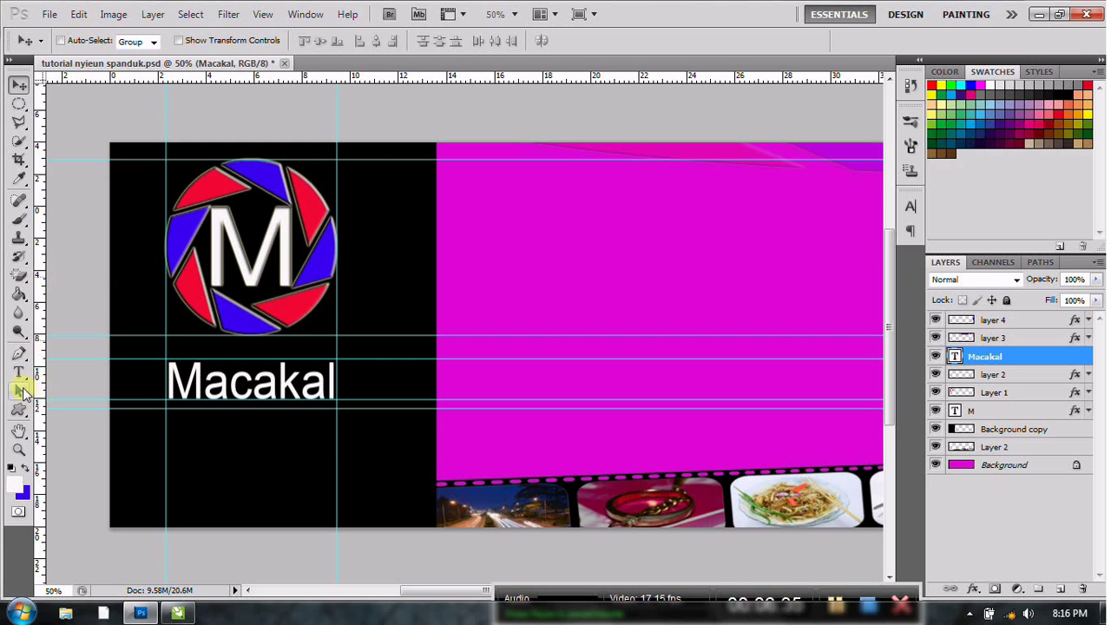
left_click(18, 372)
left_click(178, 427)
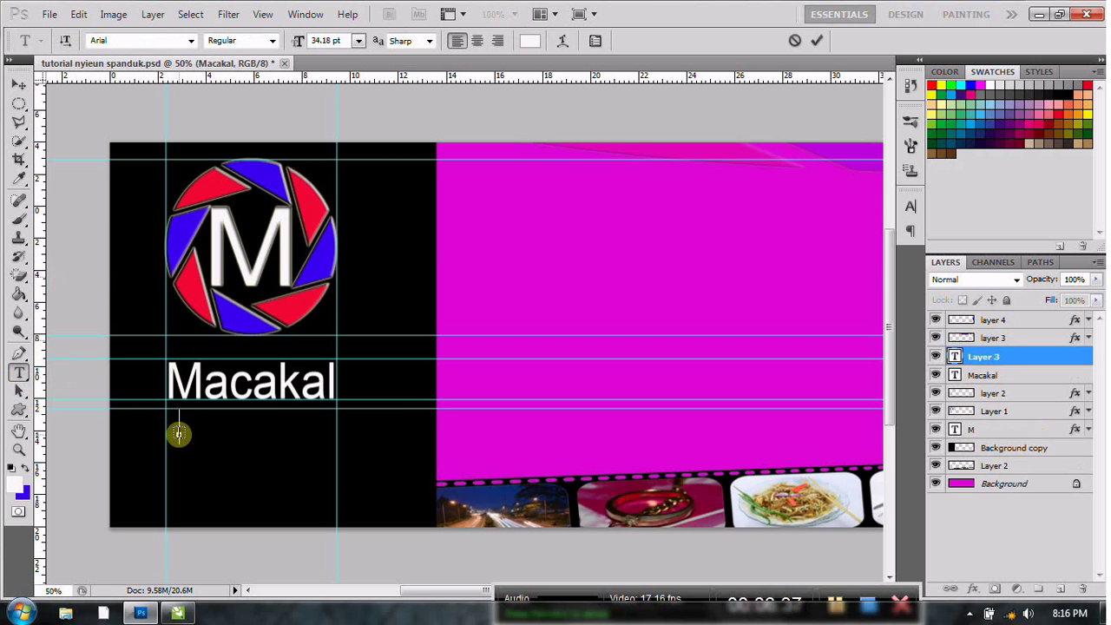
type("P")
type("HO")
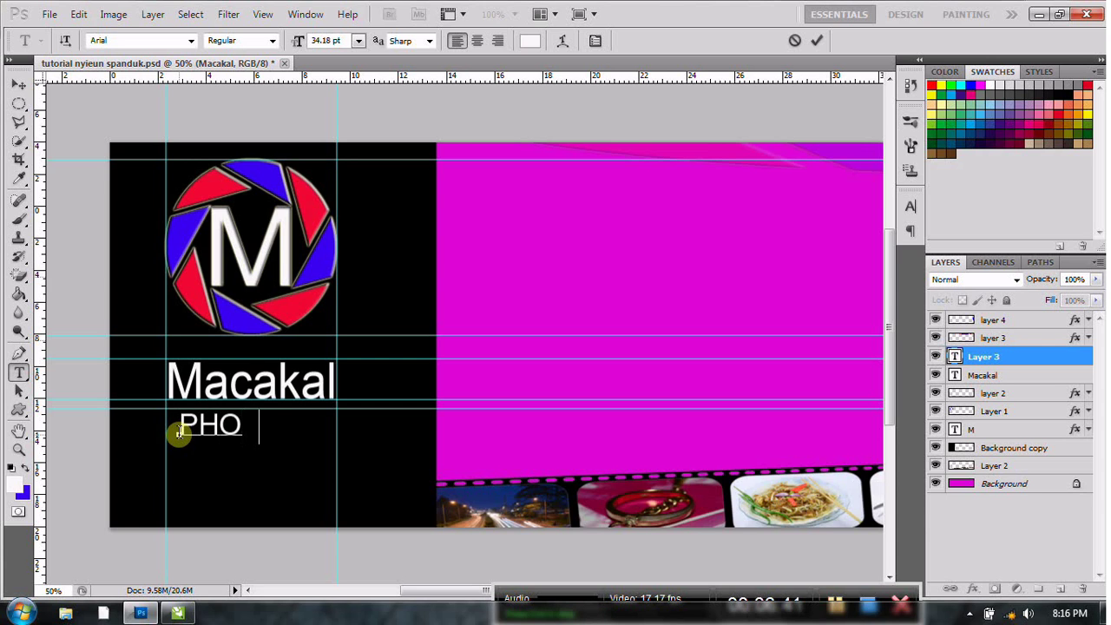
type("TO")
left_click(178, 434)
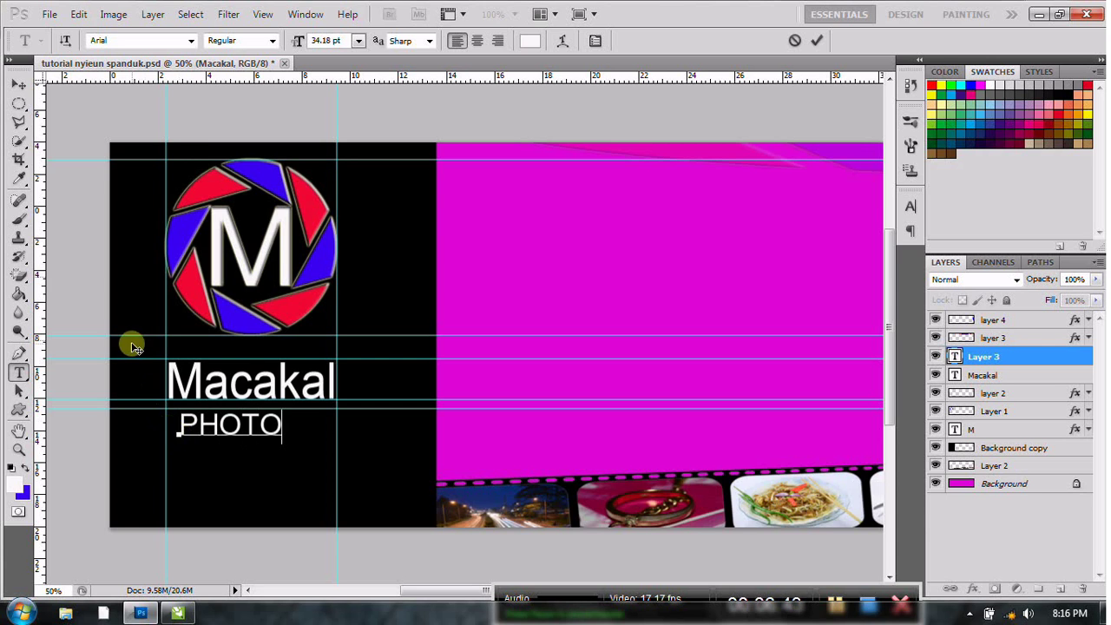
Free-transform PHOTO, stretching it wider on both sides and much taller.
left_click(79, 15)
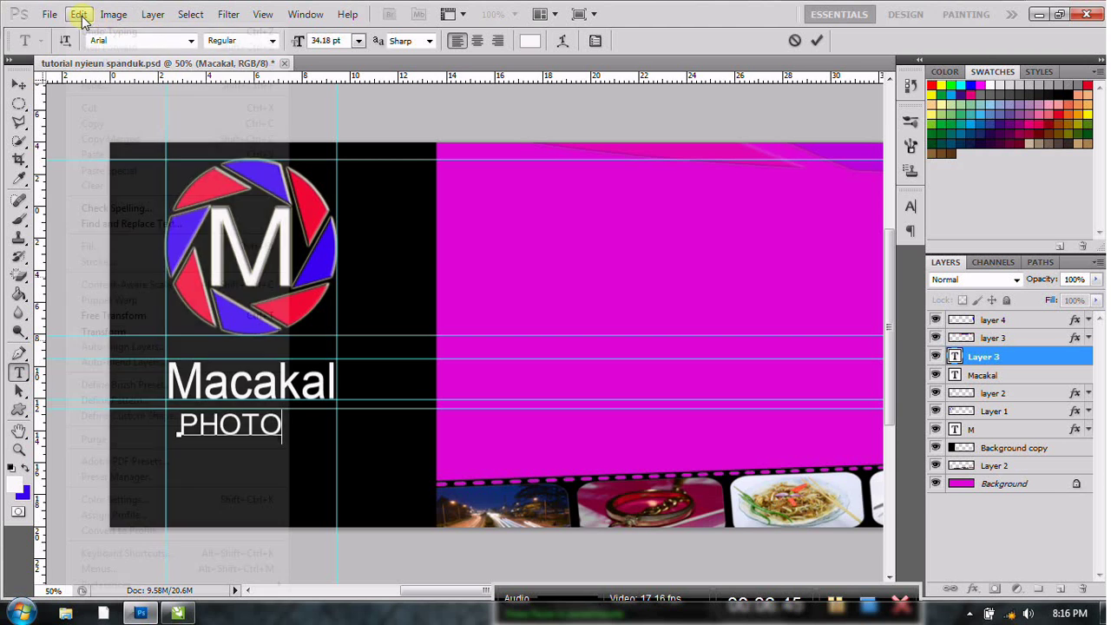
left_click(122, 316)
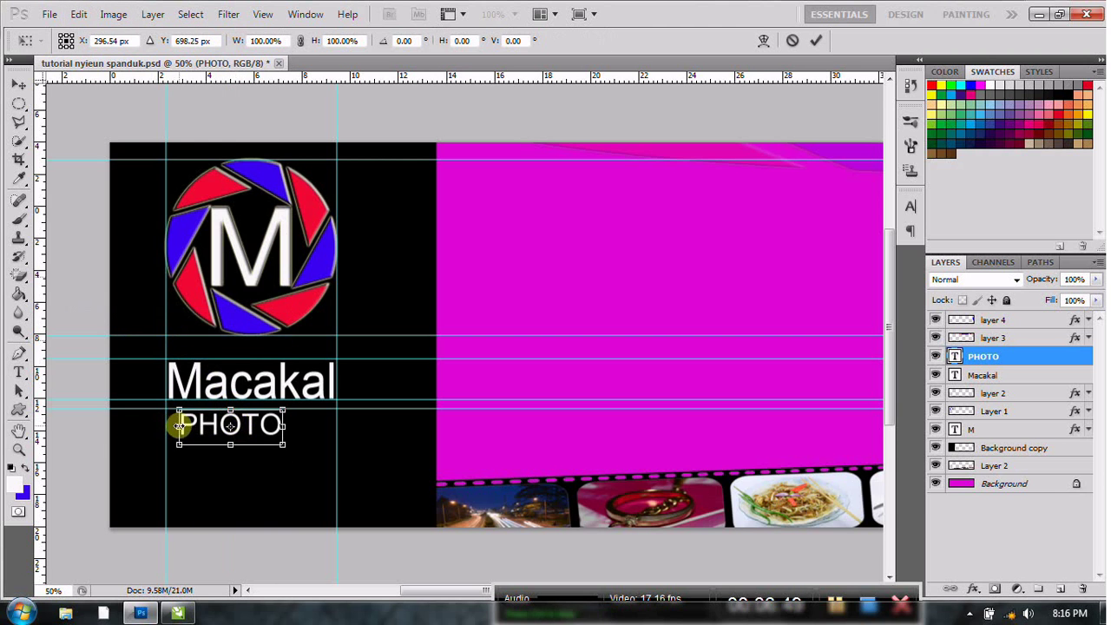
left_click_drag(178, 423, 169, 423)
left_click_drag(283, 425, 331, 441)
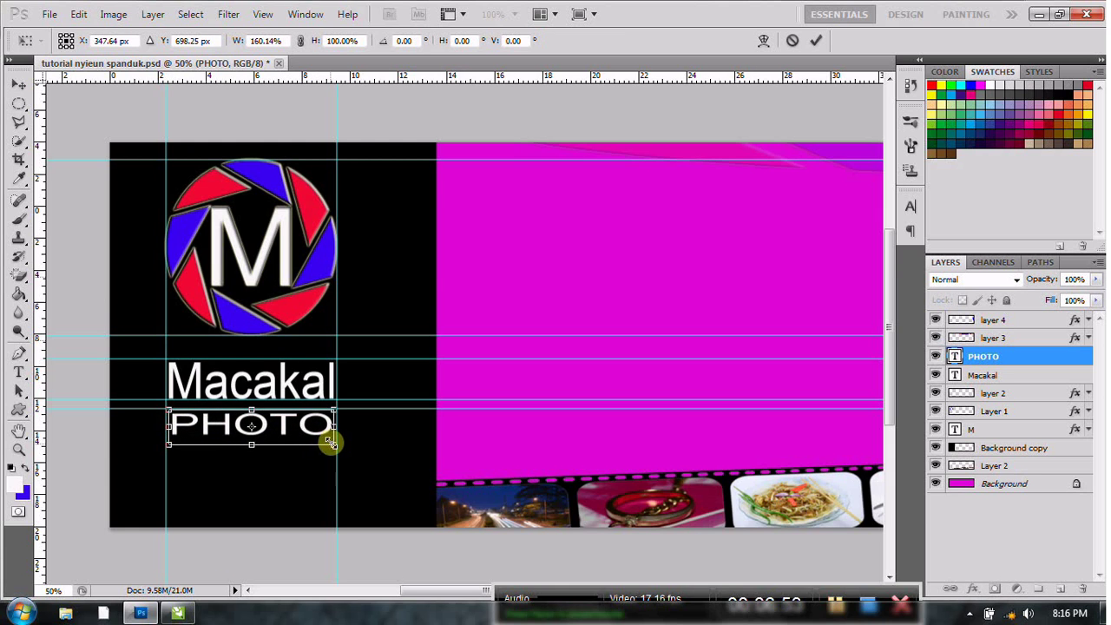
left_click_drag(250, 444, 243, 500)
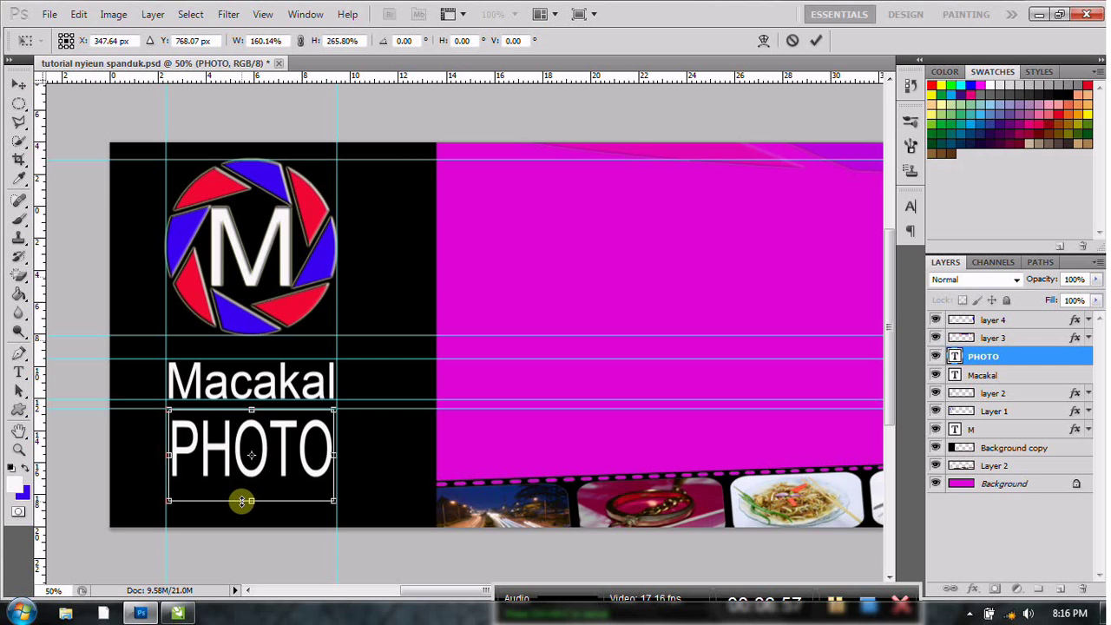
left_click_drag(244, 498, 244, 493)
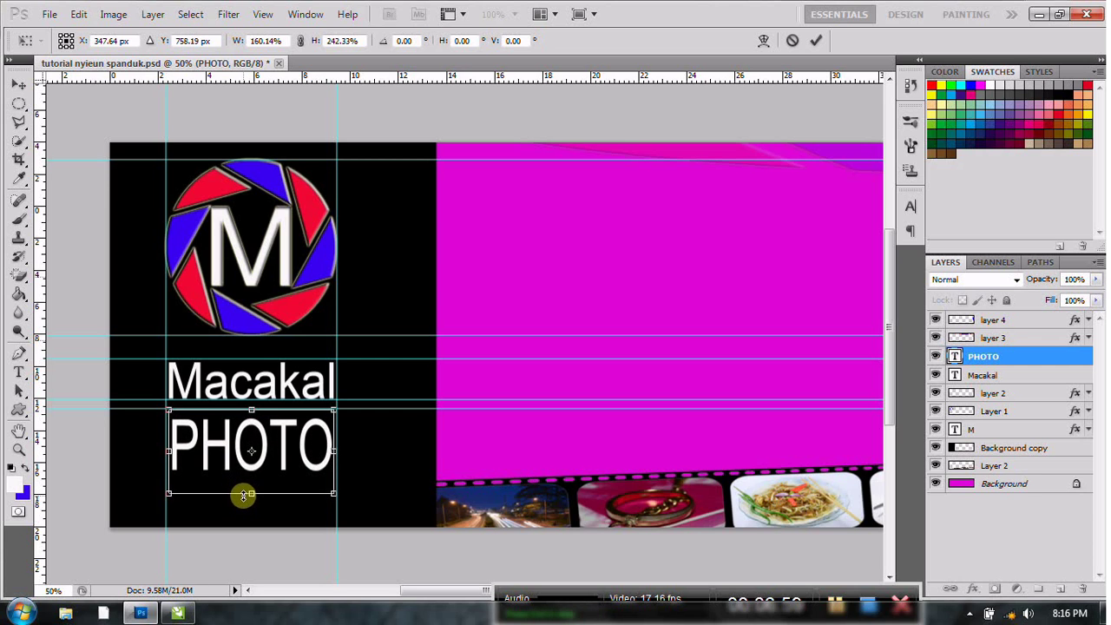
Add a guide below PHOTO, extend its bottom to it, and apply at about 160% × 373%.
left_click_drag(224, 76, 255, 512)
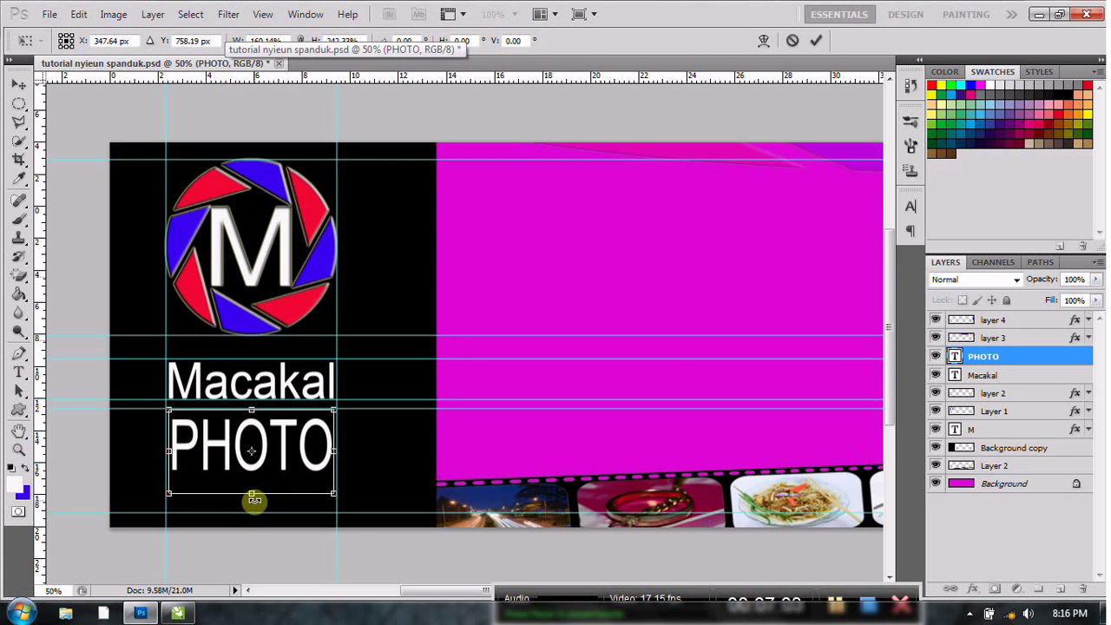
left_click_drag(250, 493, 245, 542)
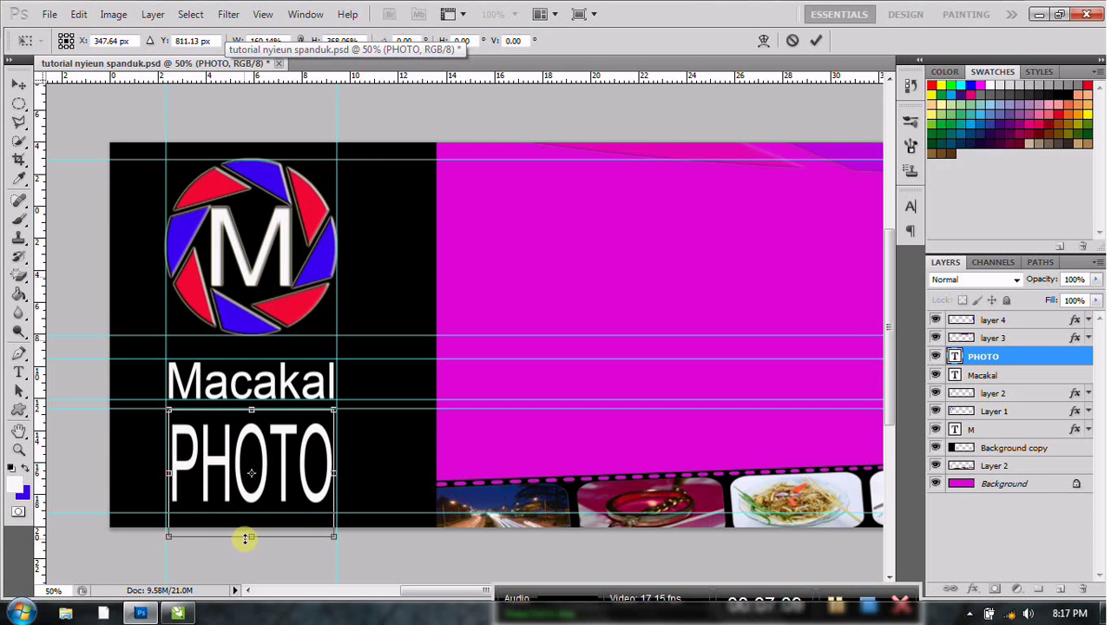
left_click_drag(245, 543, 243, 539)
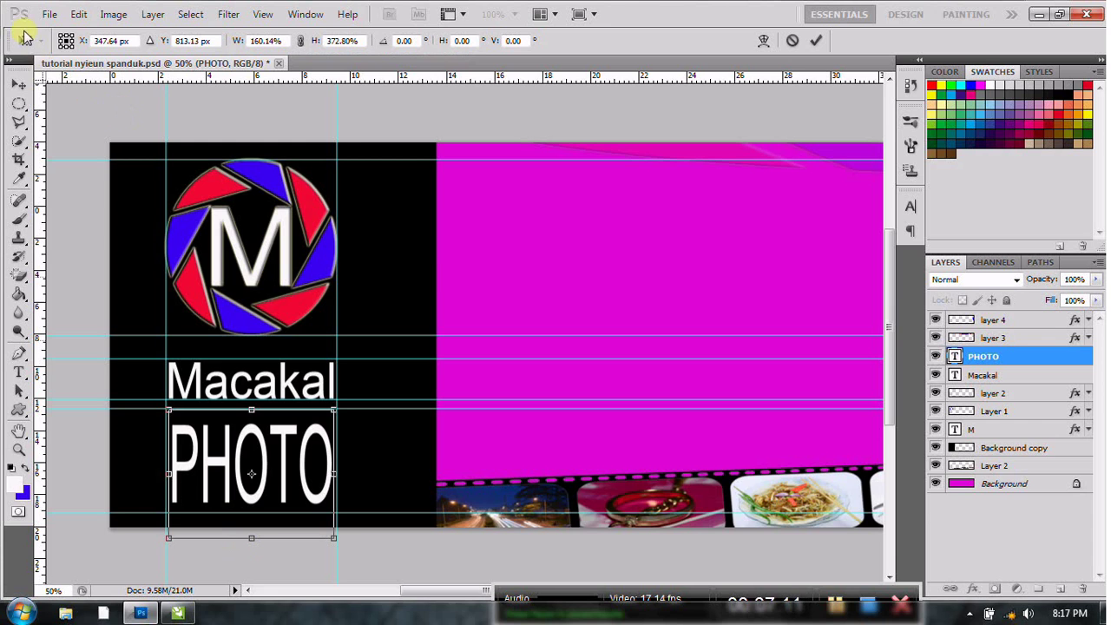
left_click(21, 83)
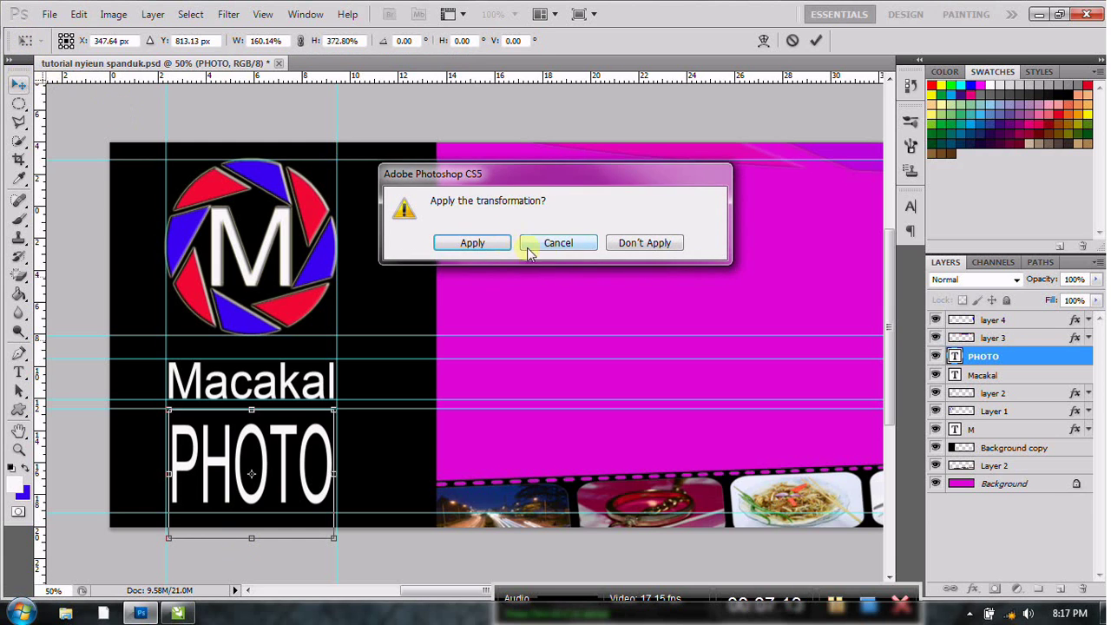
left_click(489, 241)
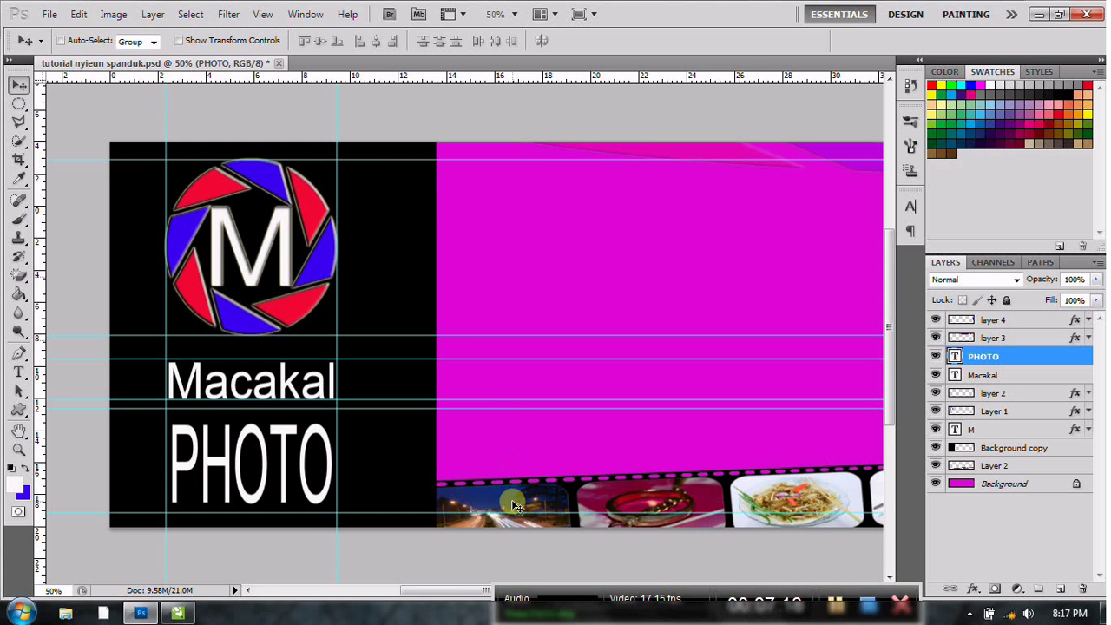
mouse_move(426, 594)
left_mouse_down()
mouse_move(438, 598)
mouse_move(426, 605)
left_mouse_up()
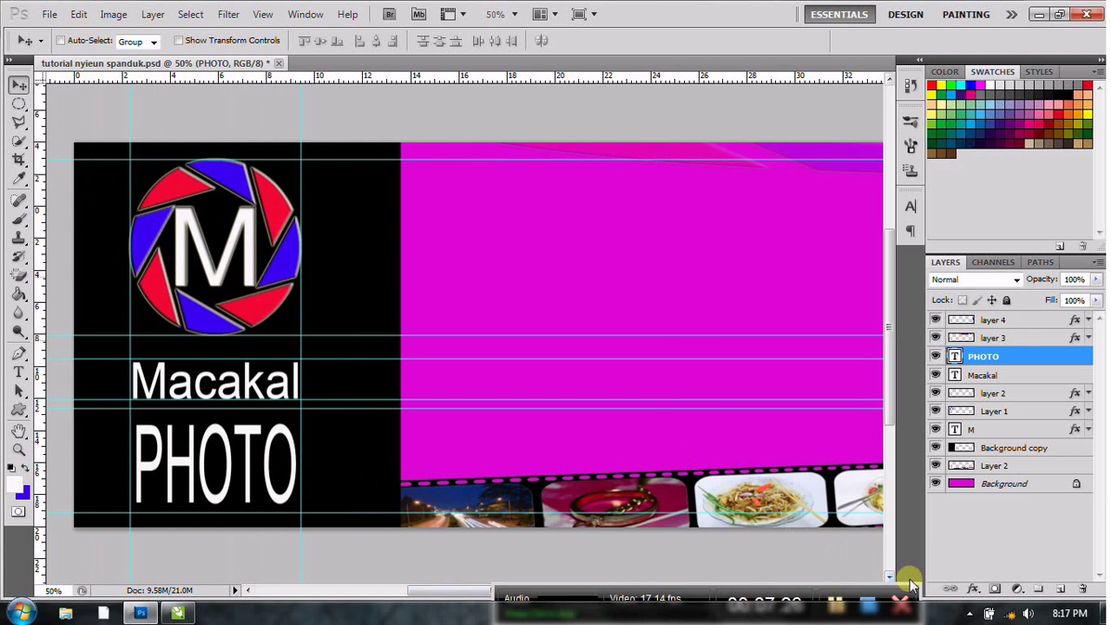
Apply Drop Shadow, Inner Shadow, Outer Glow and Inner Glow to PHOTO, leaving Bevel and Emboss off.
left_click(972, 589)
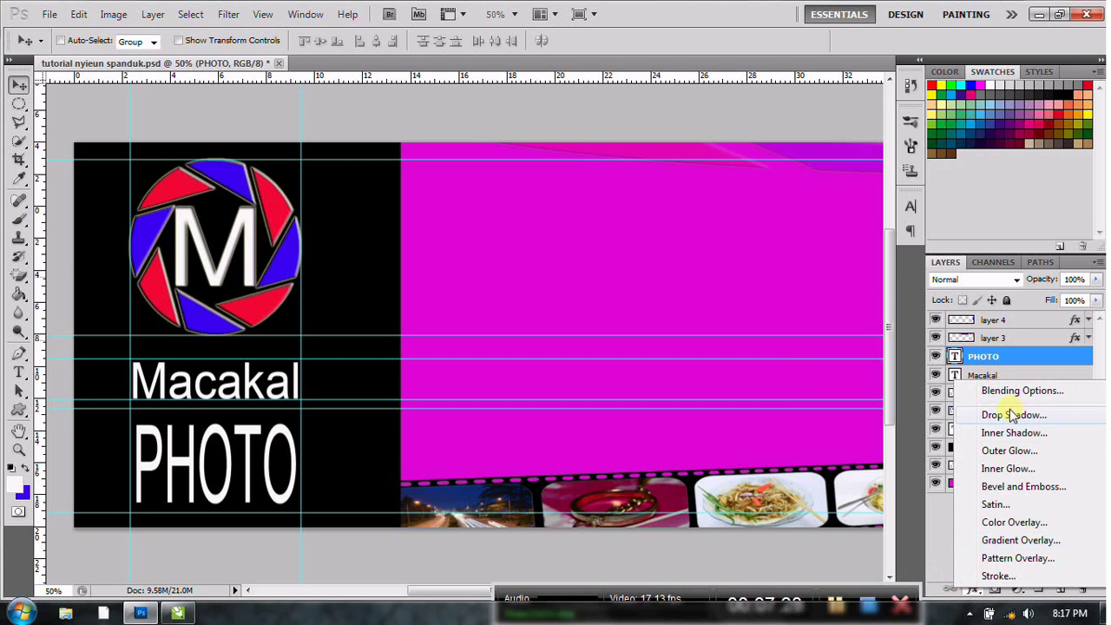
left_click(1011, 414)
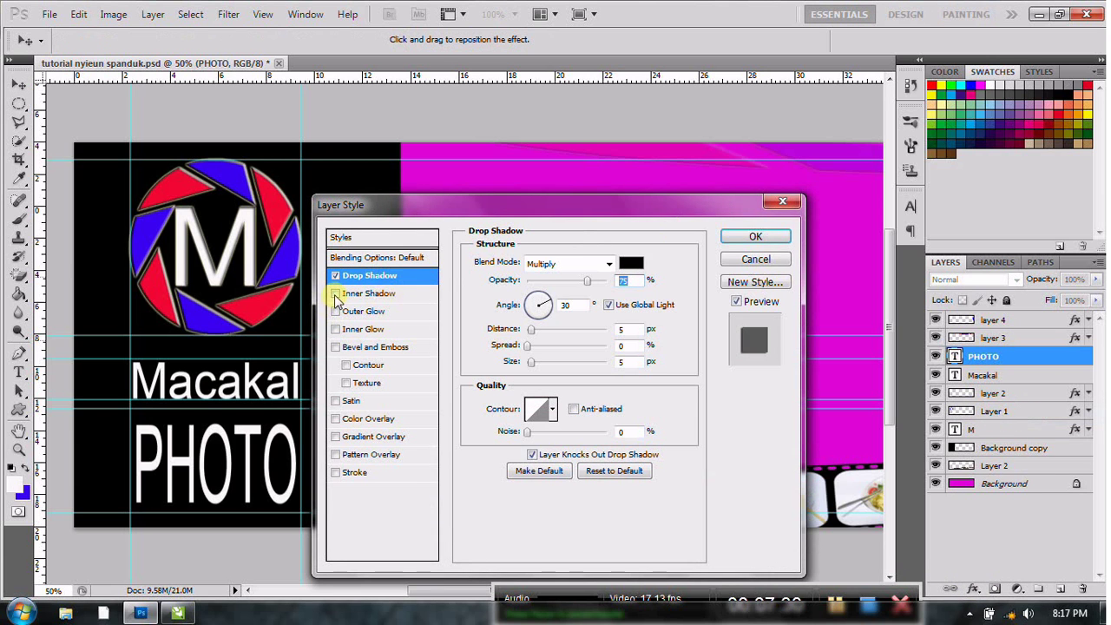
left_click(335, 294)
left_click(336, 313)
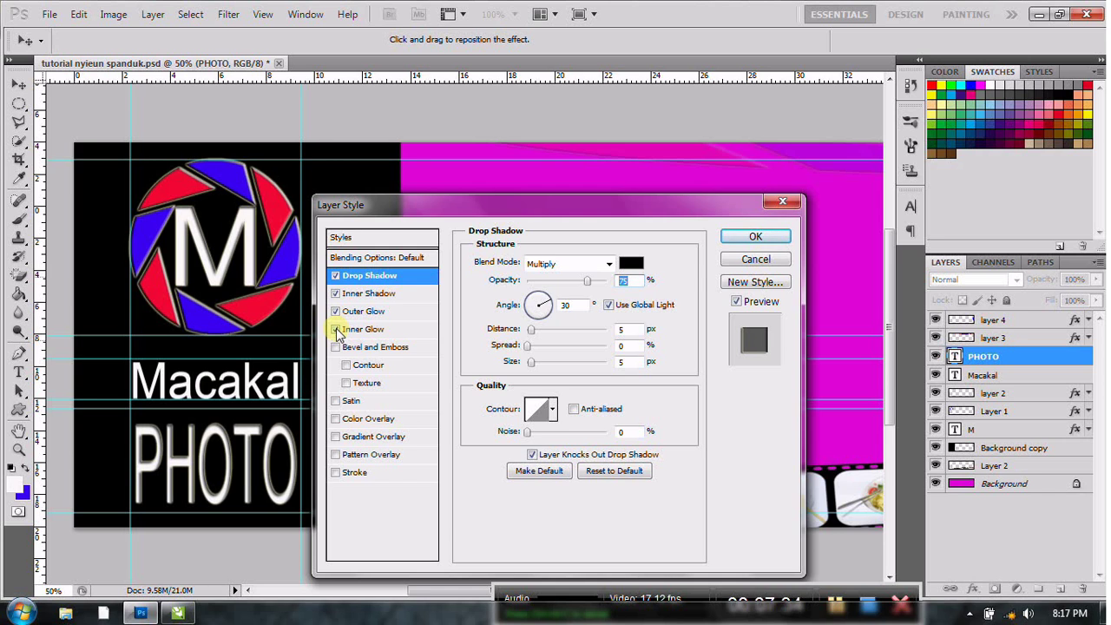
left_click(336, 347)
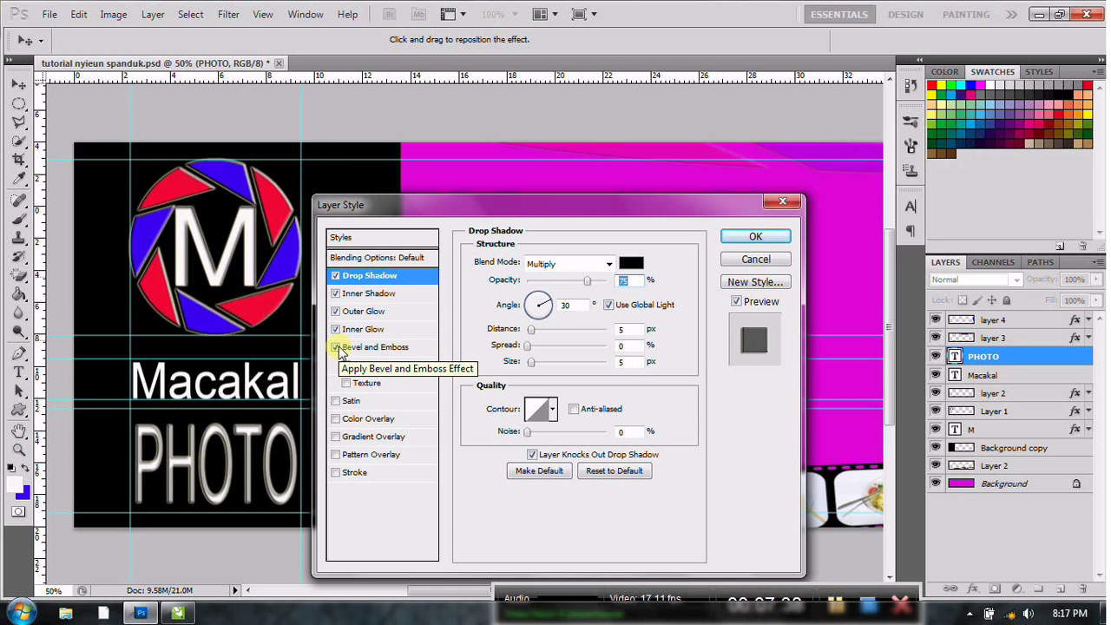
left_click(336, 347)
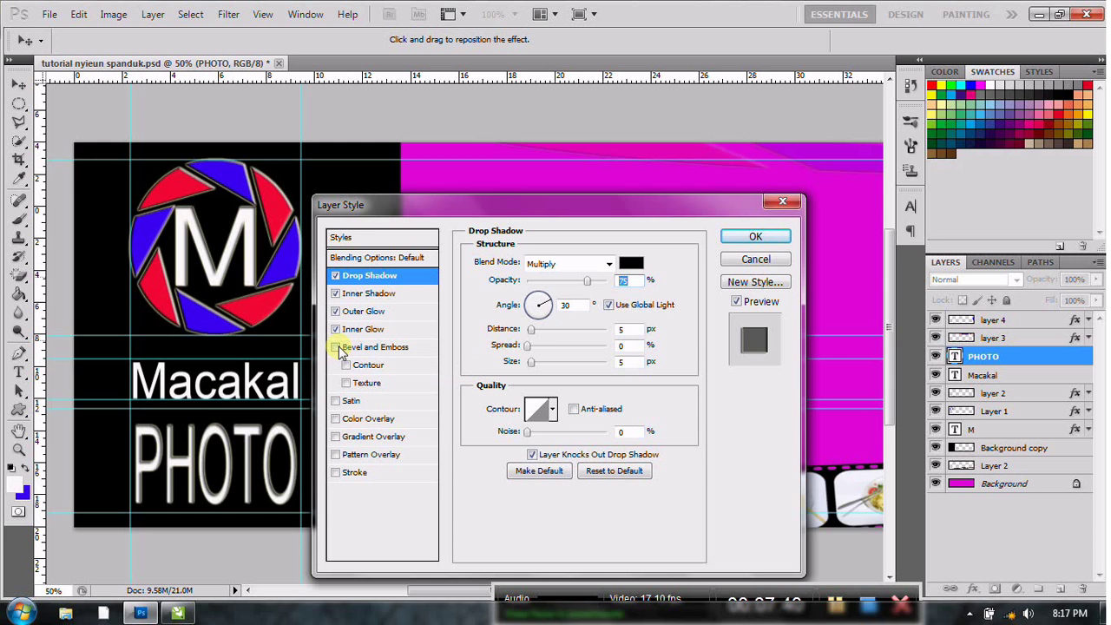
left_click(773, 235)
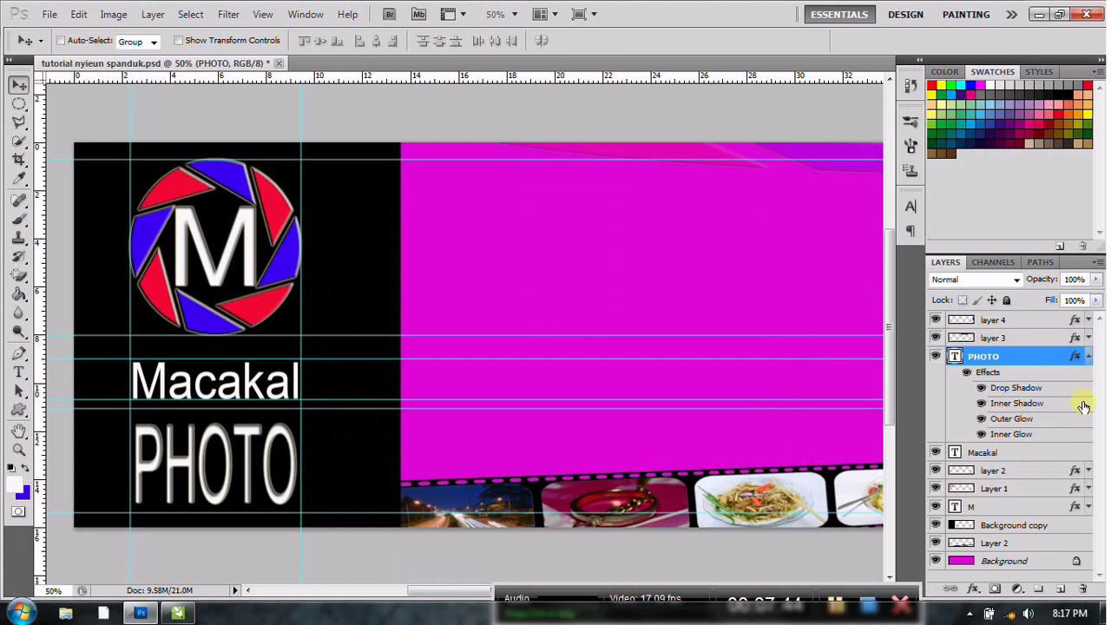
Select the Macakal layer and apply Drop Shadow, Inner Shadow, Outer Glow and Inner Glow.
left_click(1089, 357)
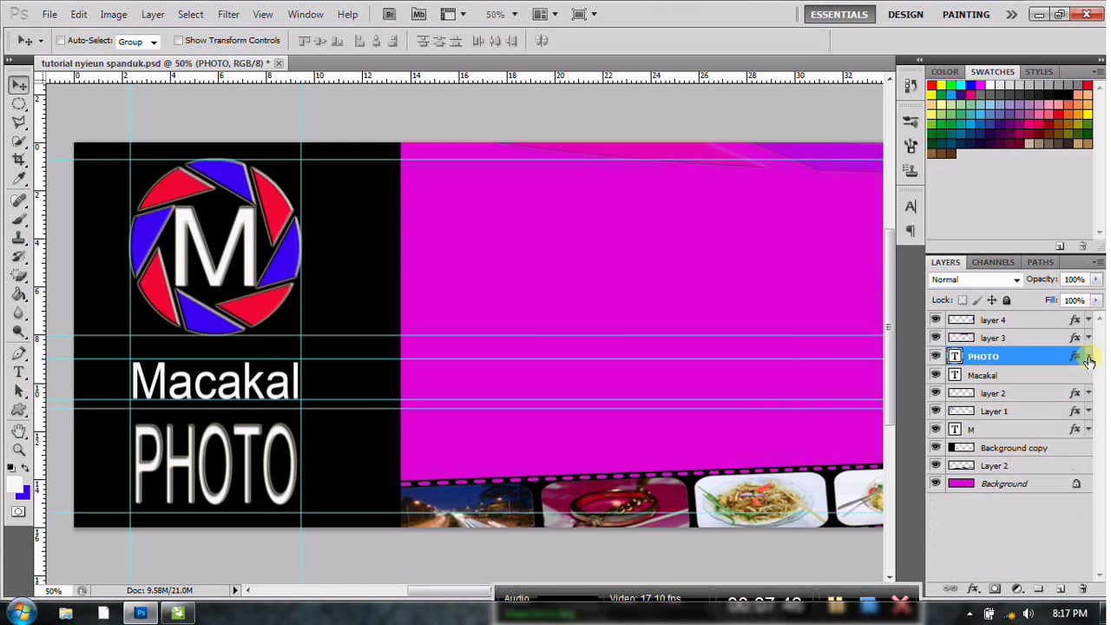
left_click(1007, 376)
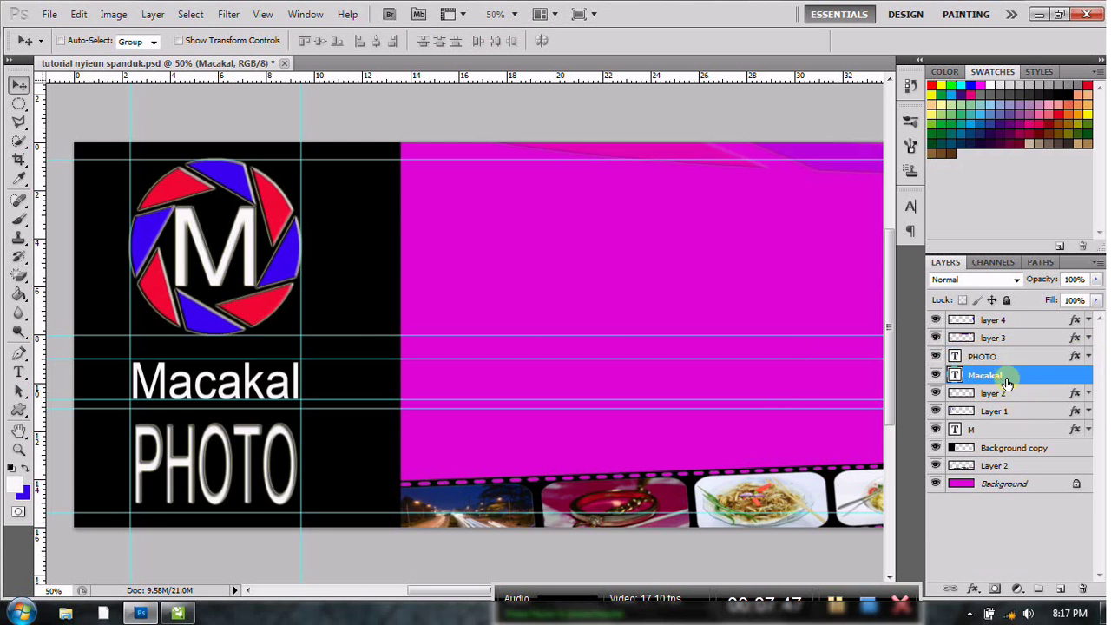
left_click(974, 590)
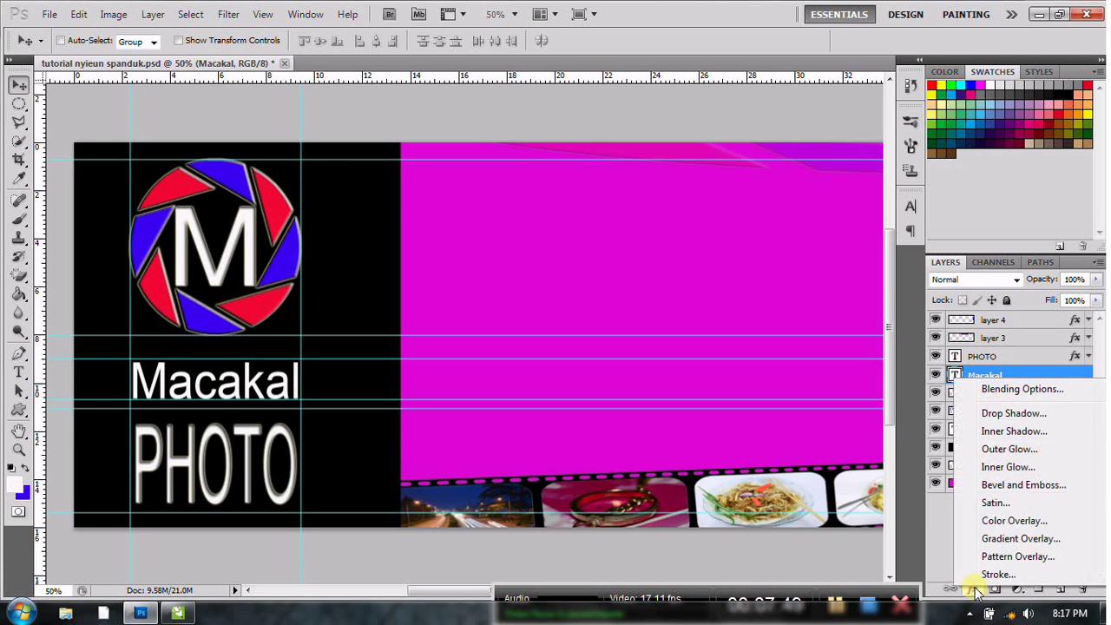
left_click(995, 414)
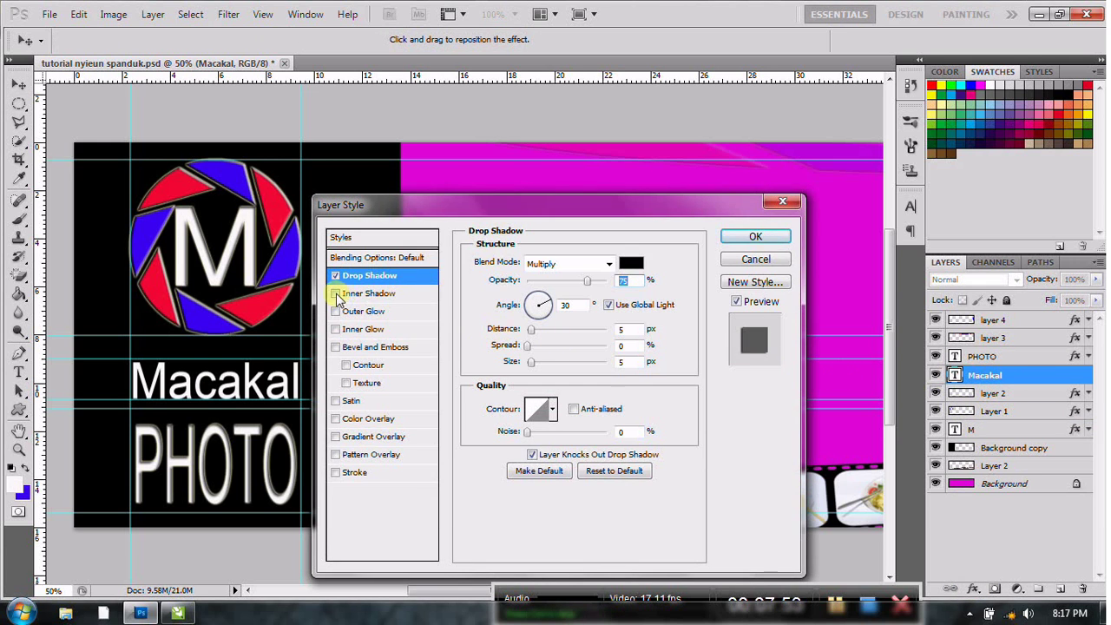
left_click(336, 293)
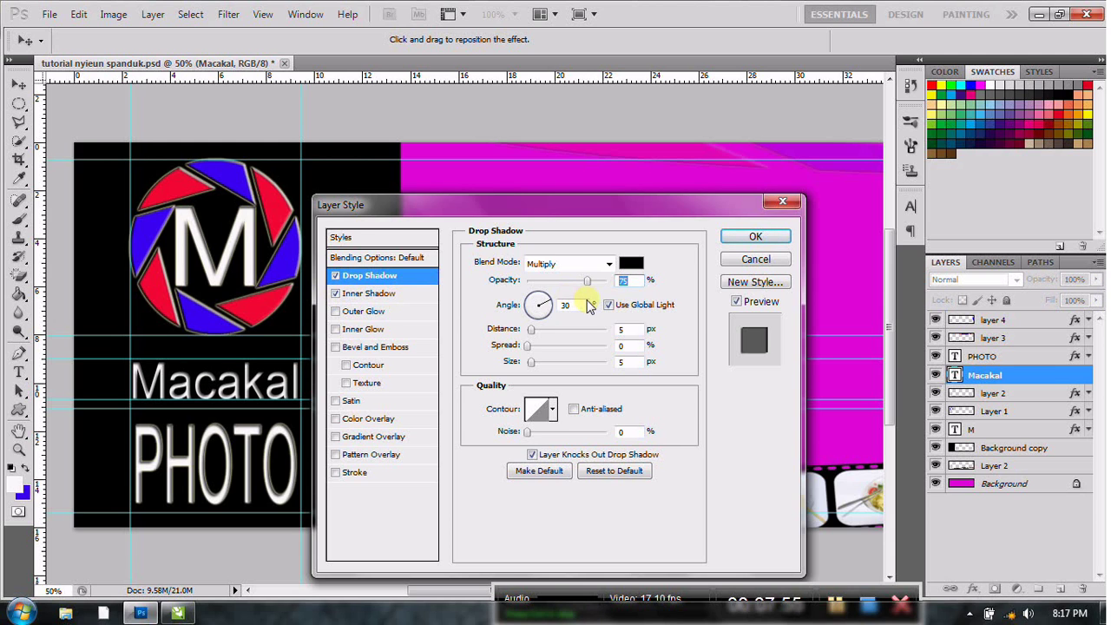
left_click(337, 311)
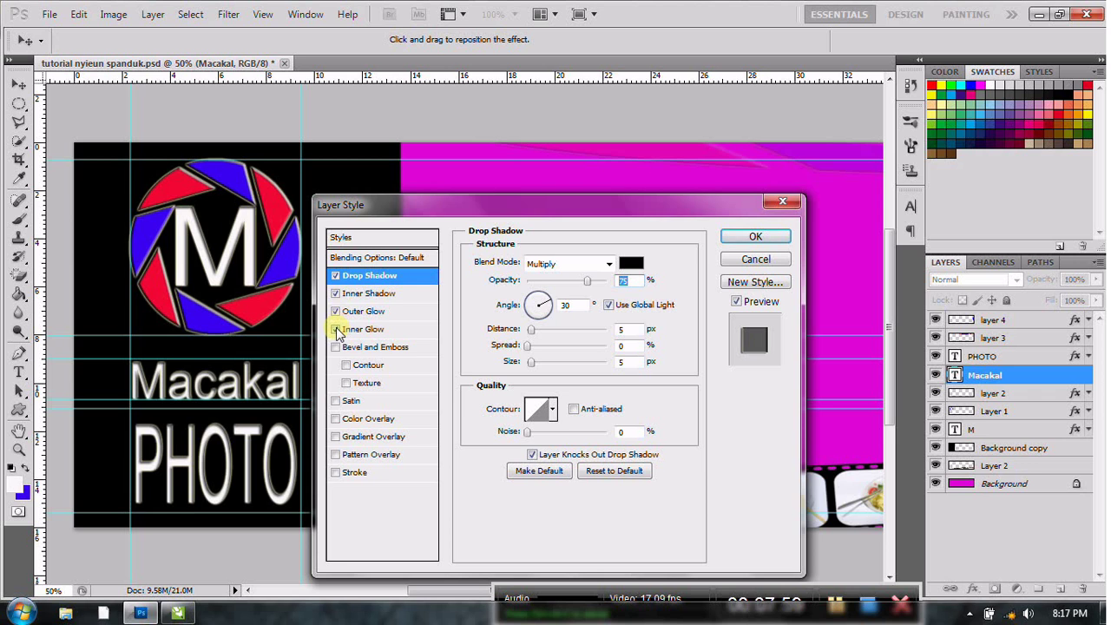
left_click(335, 330)
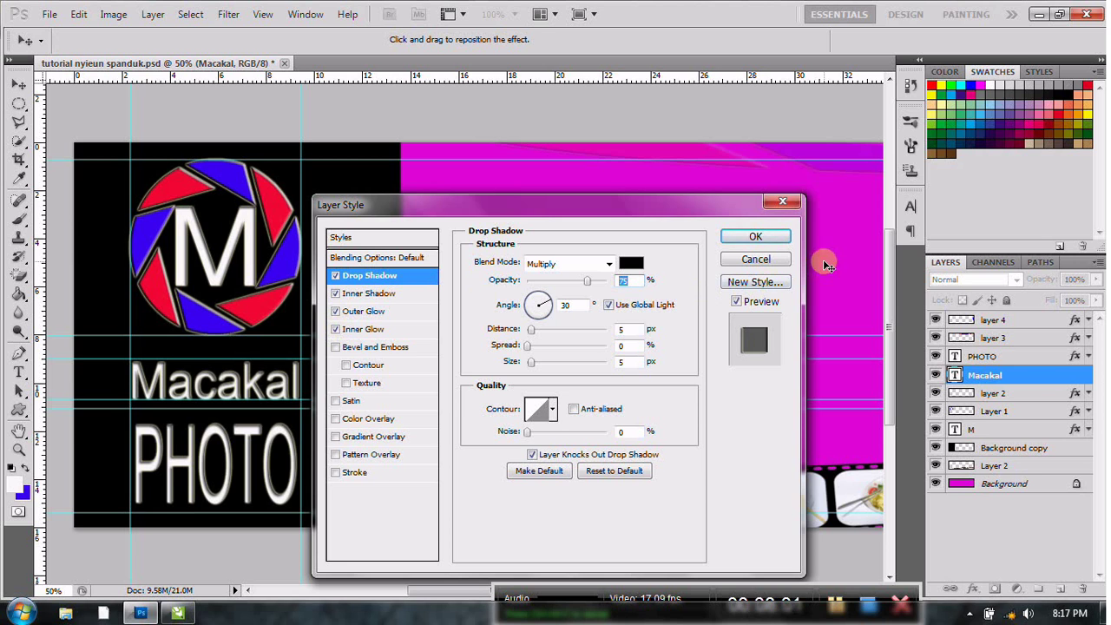
left_click(755, 238)
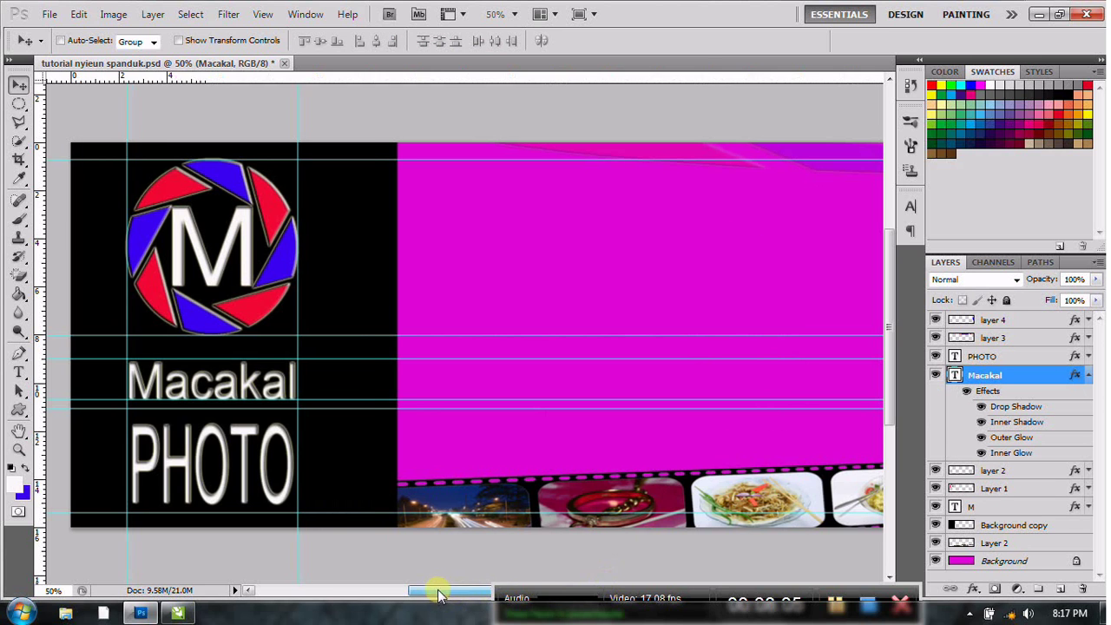
left_click_drag(438, 591, 560, 612)
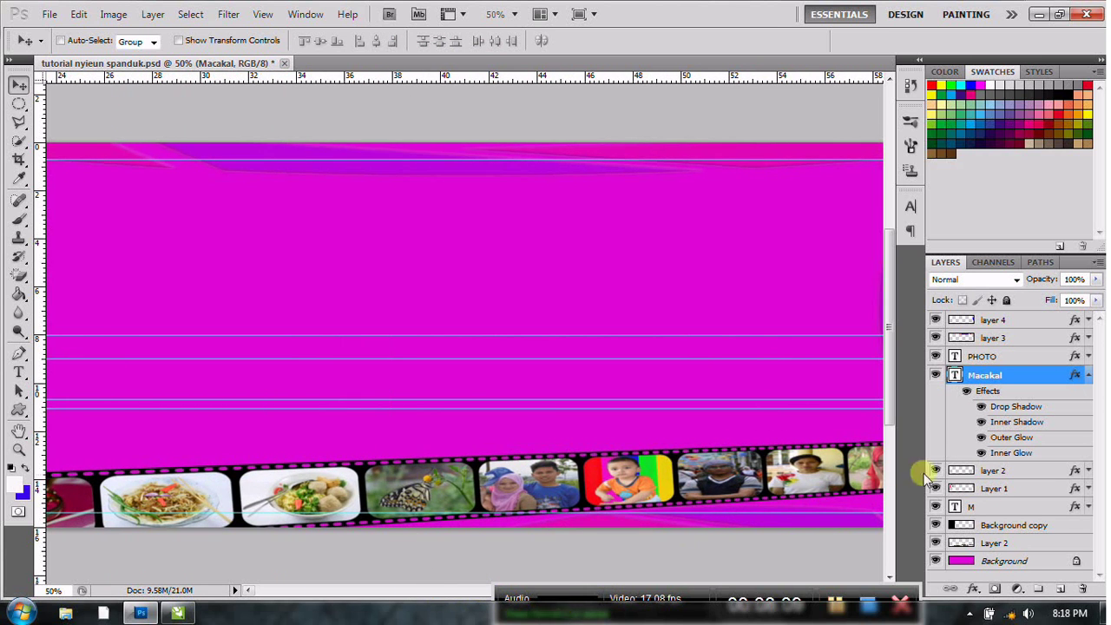
Give Layer 2 a 6 px distance drop shadow plus Inner Shadow and Outer Glow.
left_click(982, 544)
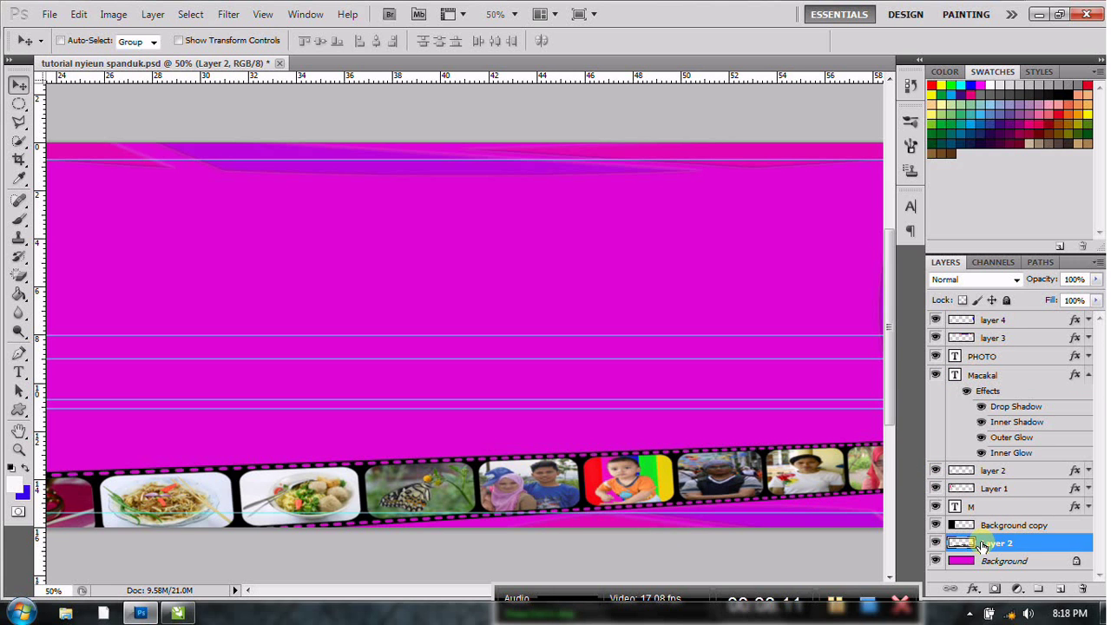
left_click(973, 588)
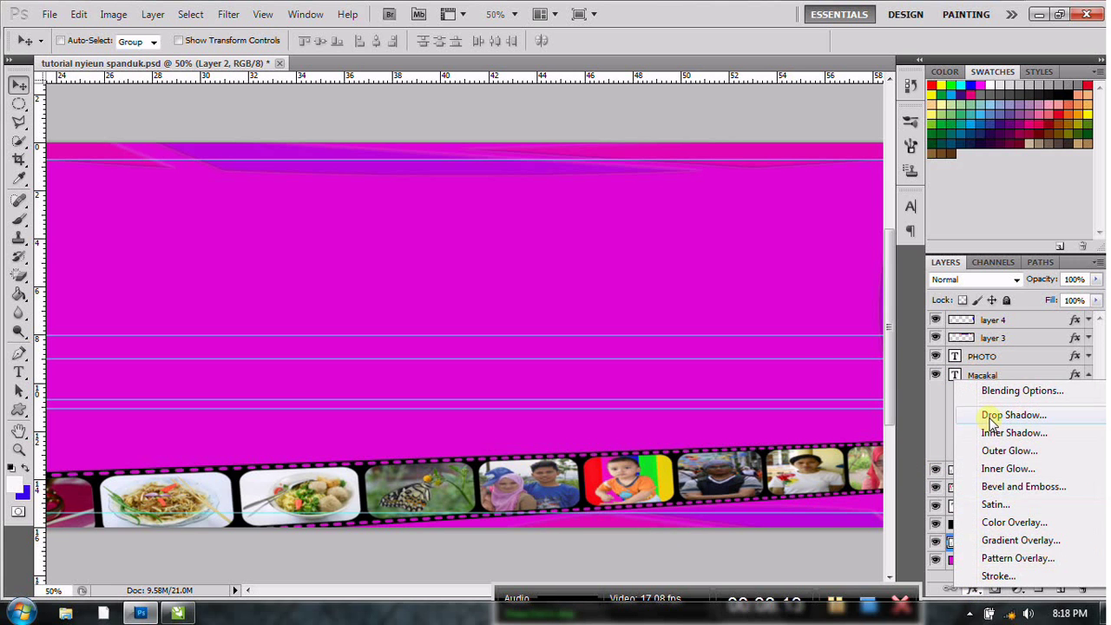
left_click(990, 416)
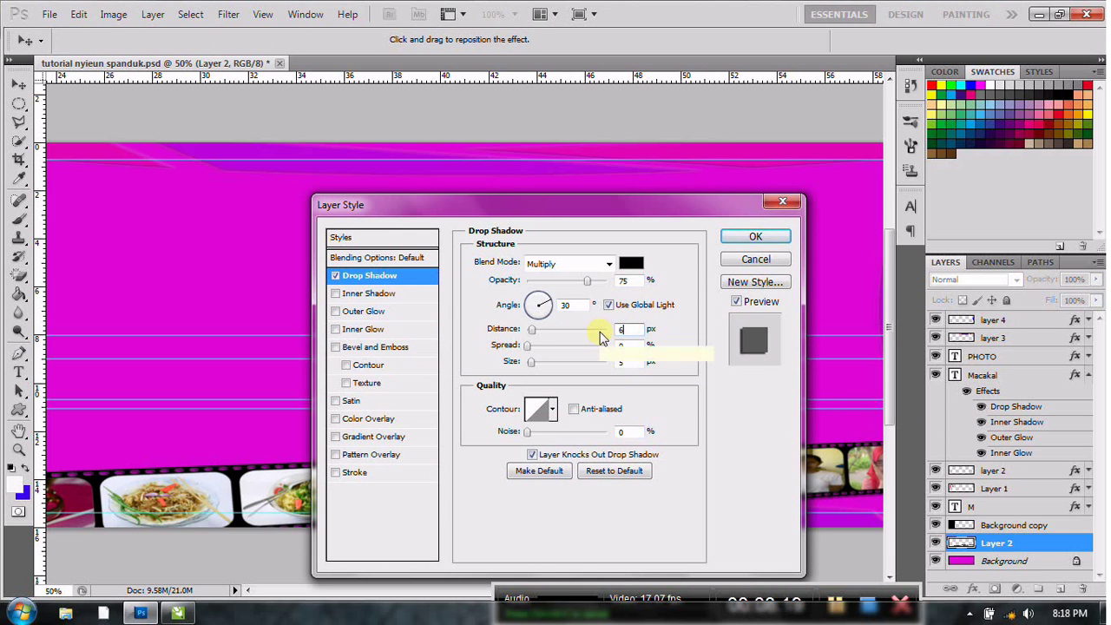
type("6")
key("Tab")
type("4")
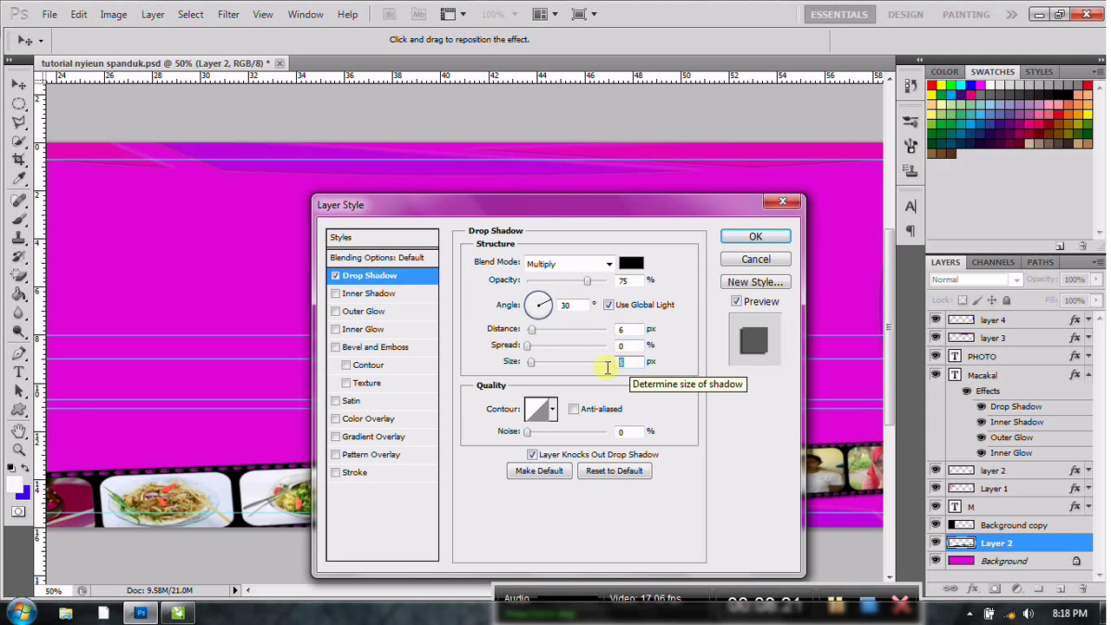
left_click(335, 293)
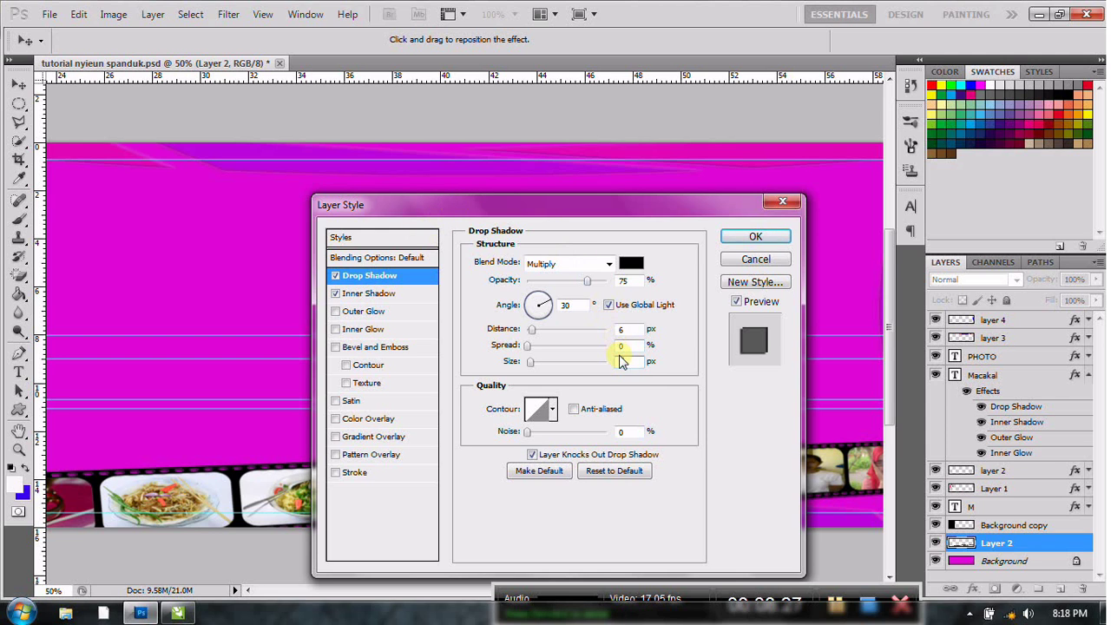
left_click(336, 311)
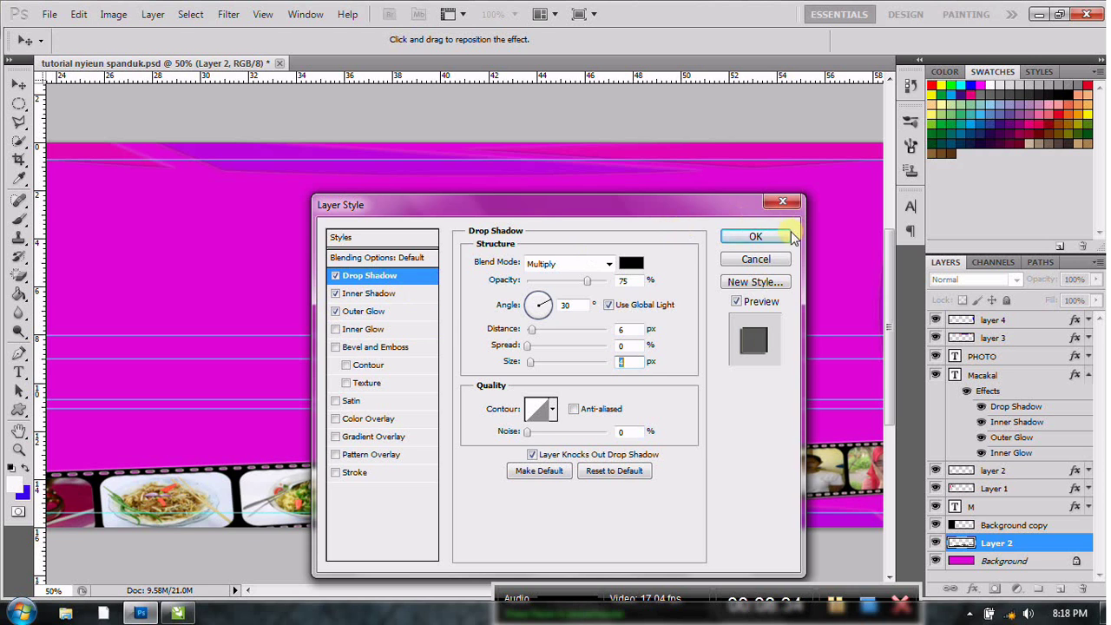
left_click(763, 236)
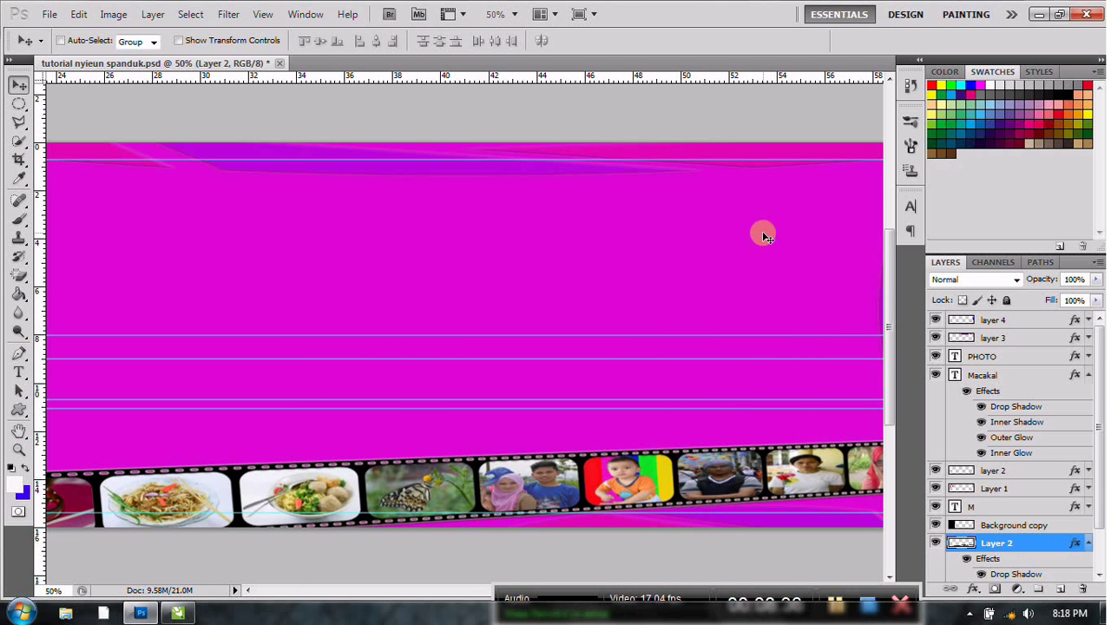
Fit the entire finished banner in the window with the Zoom tool's Fit Screen.
left_click(19, 451)
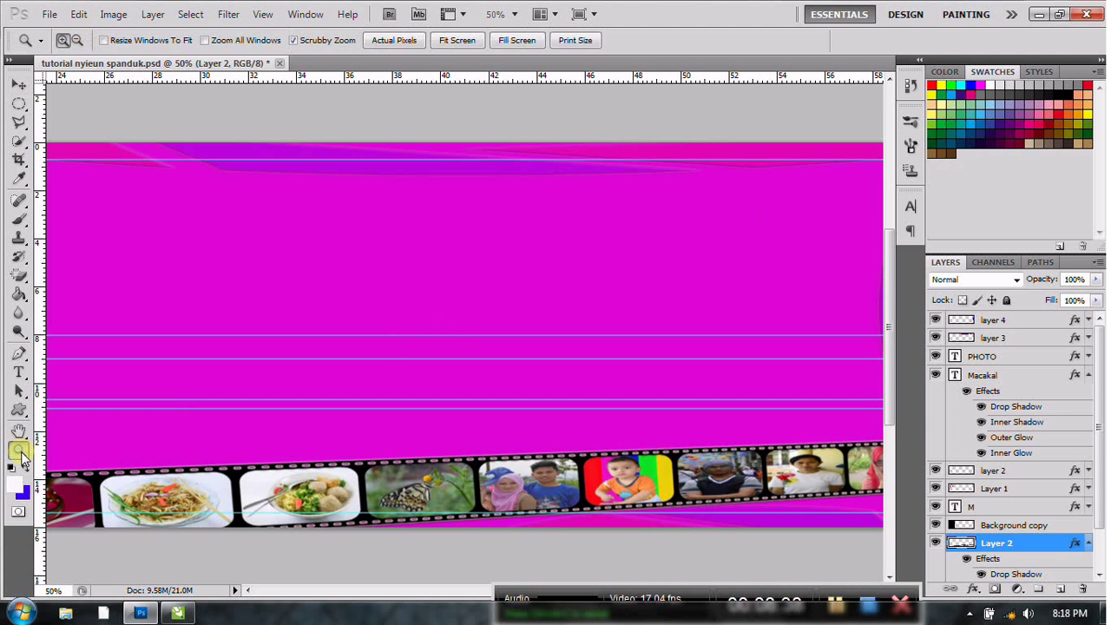
left_click(464, 45)
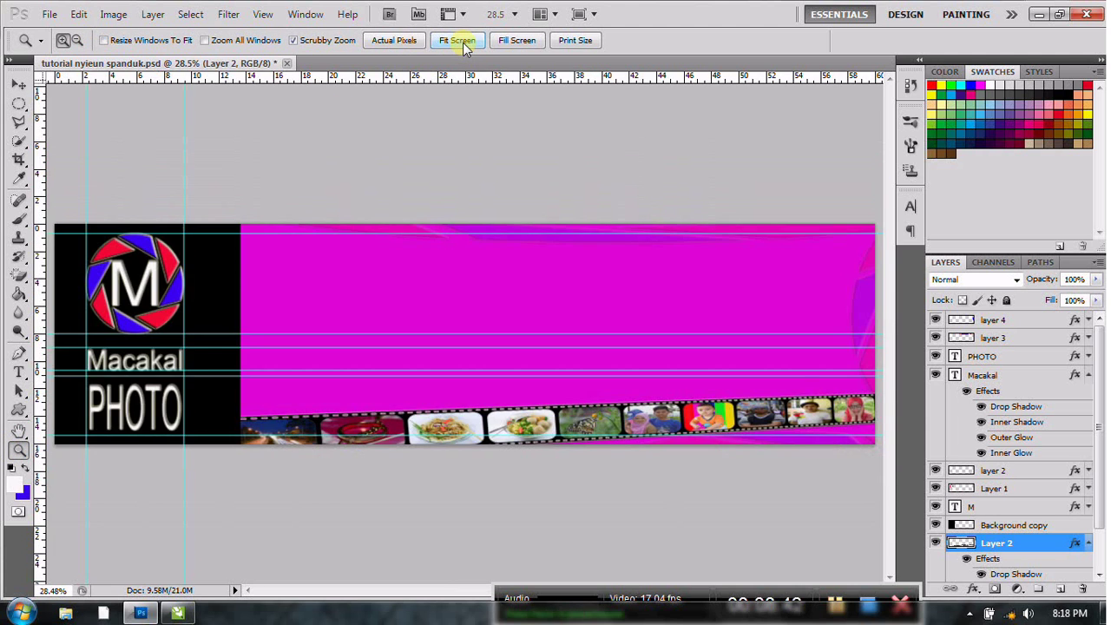